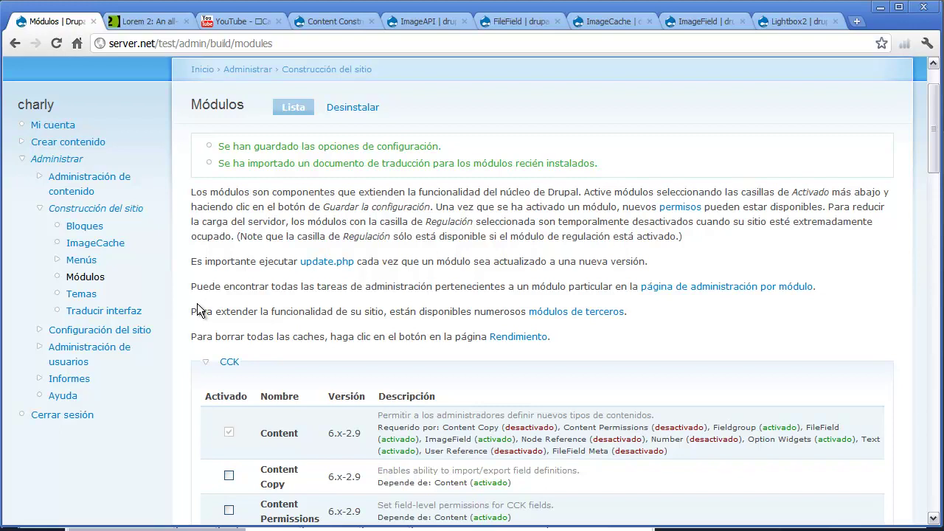
# - Create a new ImageCache preset with the namespace 200x150
pyautogui.click(123, 244)
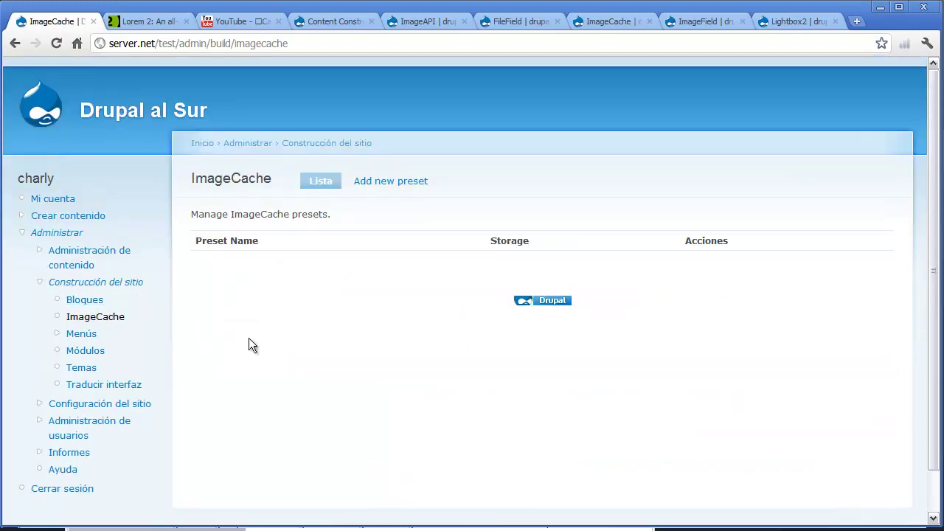
pyautogui.click(385, 184)
pyautogui.click(303, 230)
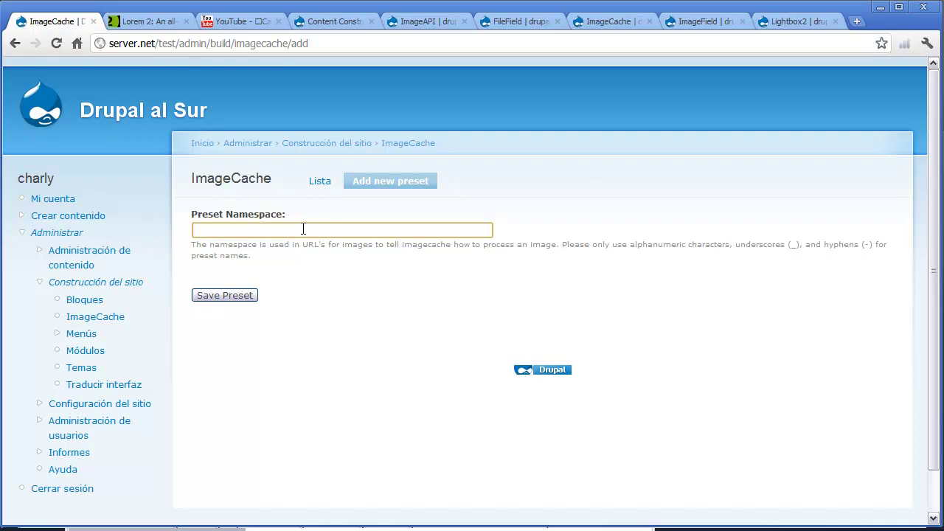
pyautogui.write('200x150')
pyautogui.click(239, 297)
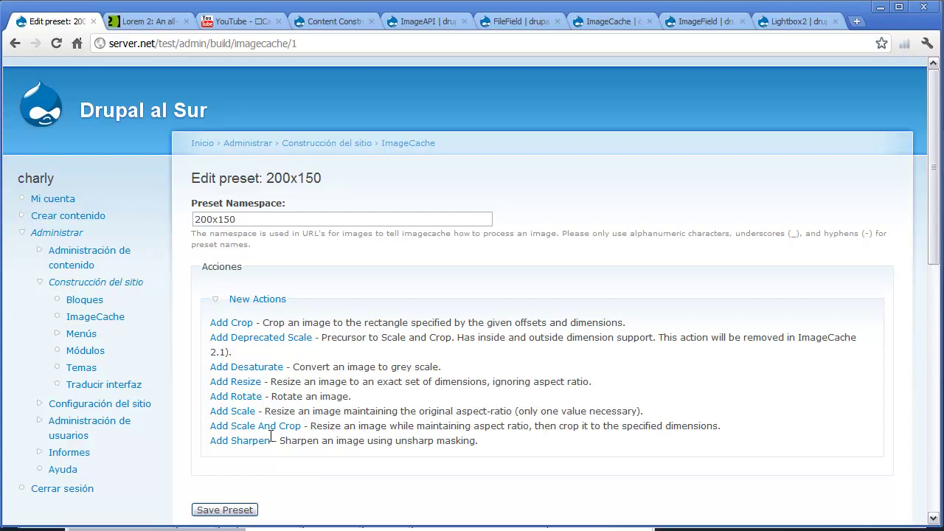
# - Add a Scale action to the 200x150 preset with width 200px and height 150px, and check the preview image
pyautogui.click(242, 412)
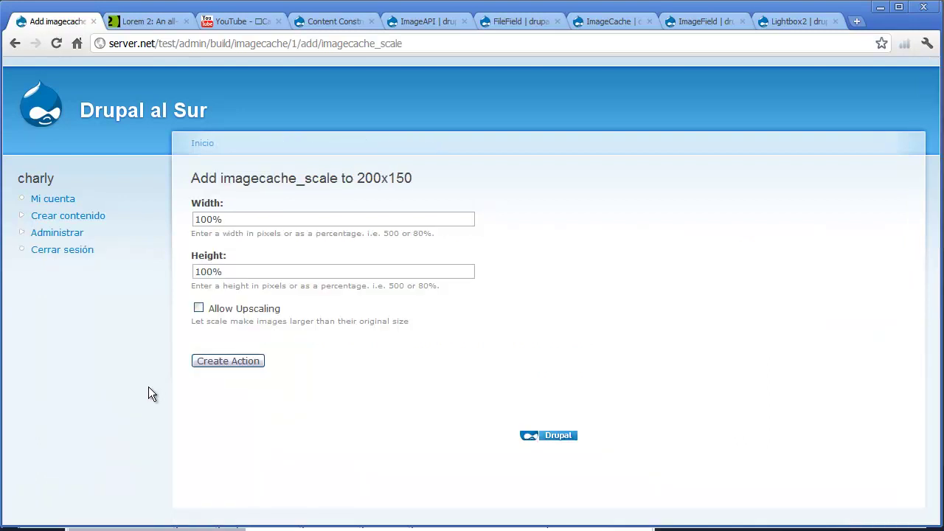
pyautogui.moveTo(251, 221); pyautogui.dragTo(179, 221)
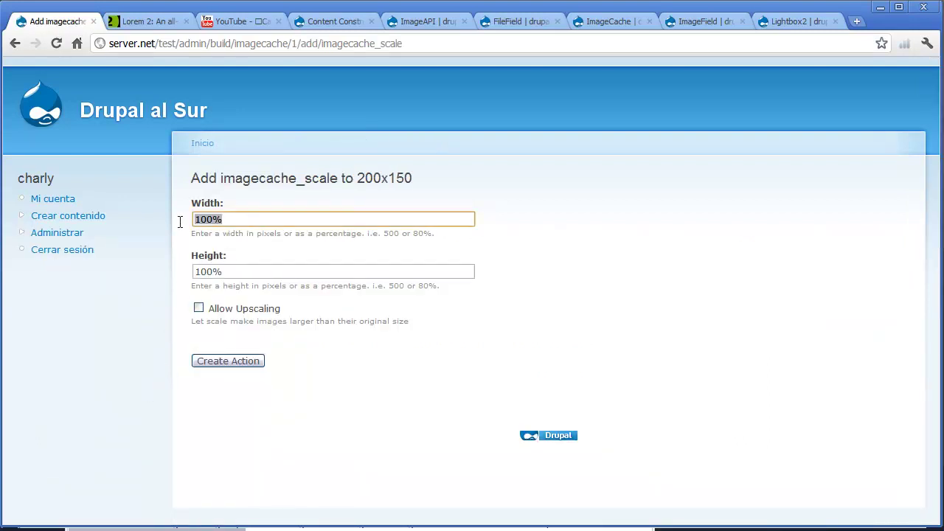
pyautogui.write('2')
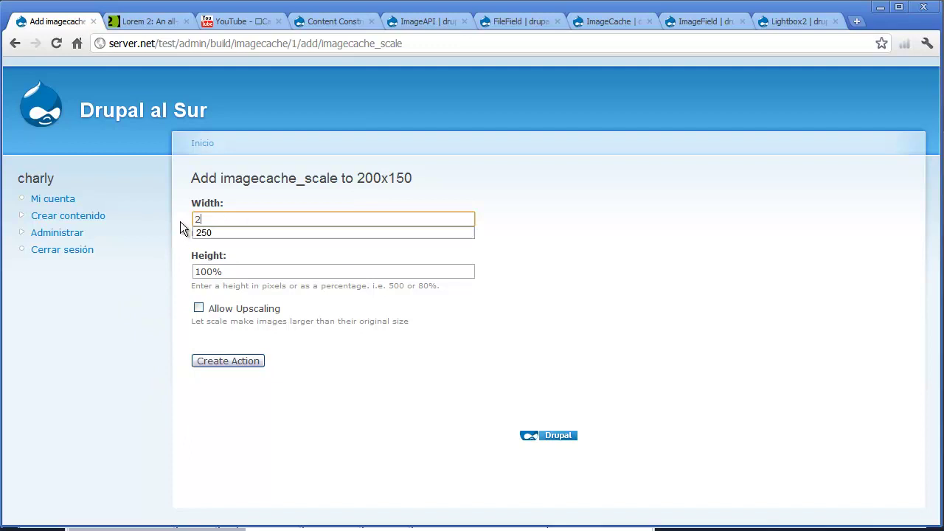
pyautogui.write('00px')
pyautogui.press('Tab')
pyautogui.write('150px')
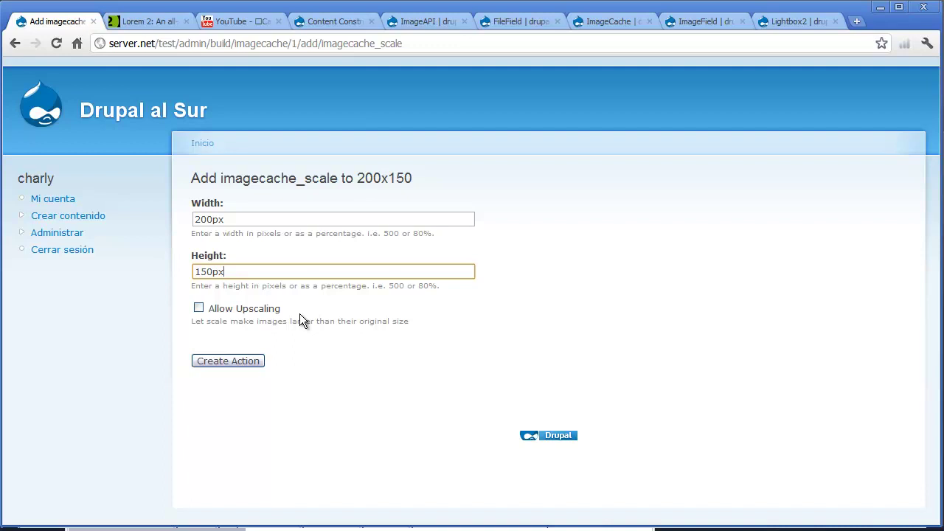
pyautogui.click(243, 361)
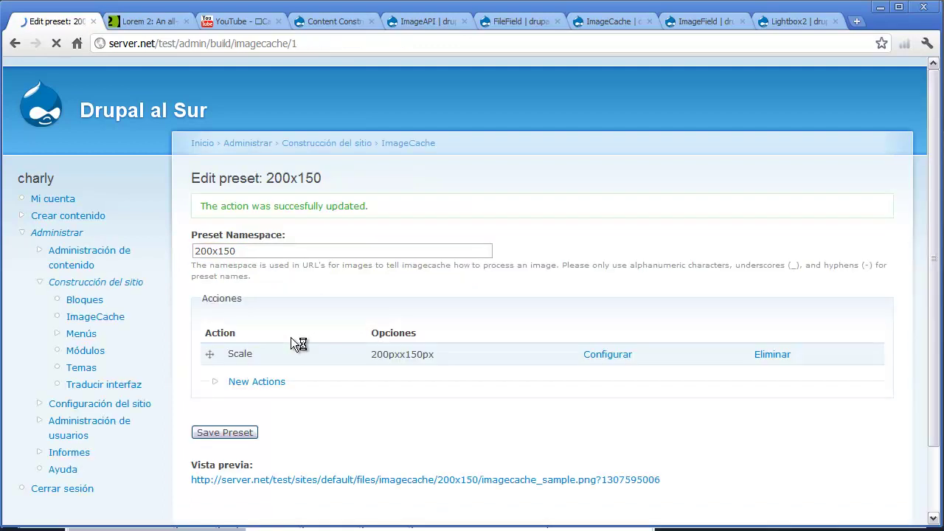
pyautogui.scroll(-3, 291, 279)
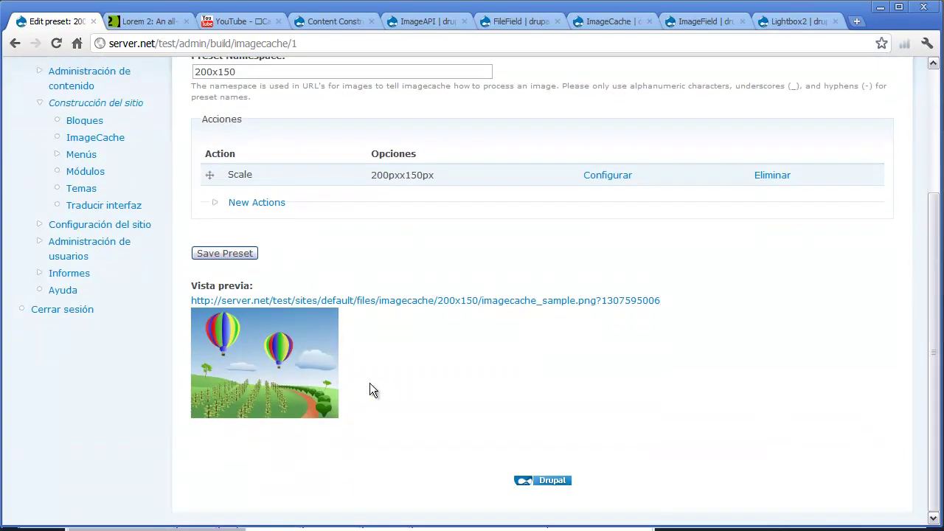
# - Create a second ImageCache preset with the namespace 600x450
pyautogui.scroll(3, 370, 383)
pyautogui.click(413, 115)
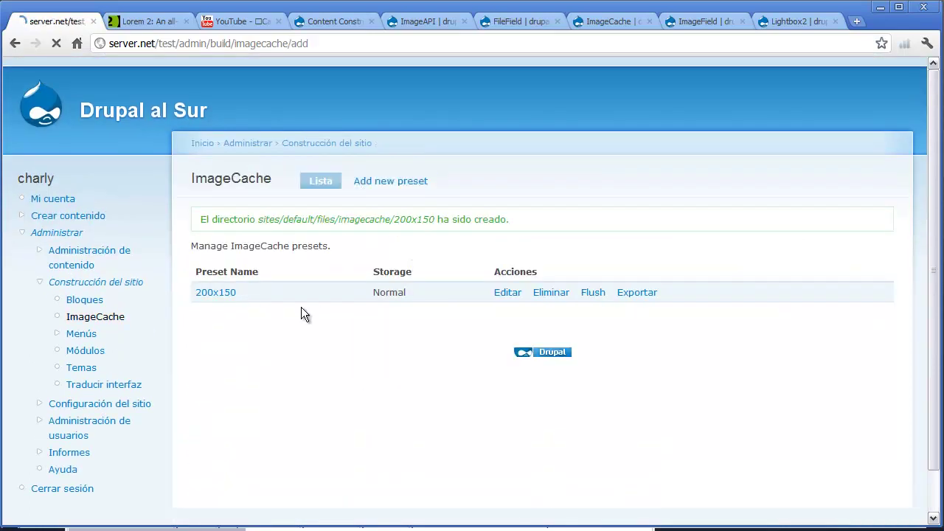
pyautogui.click(244, 229)
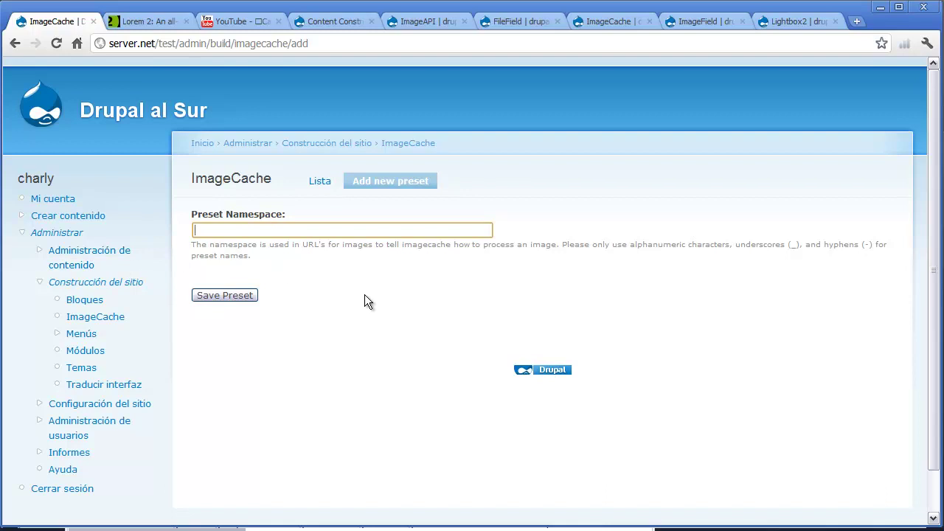
pyautogui.write('600x450')
pyautogui.click(248, 296)
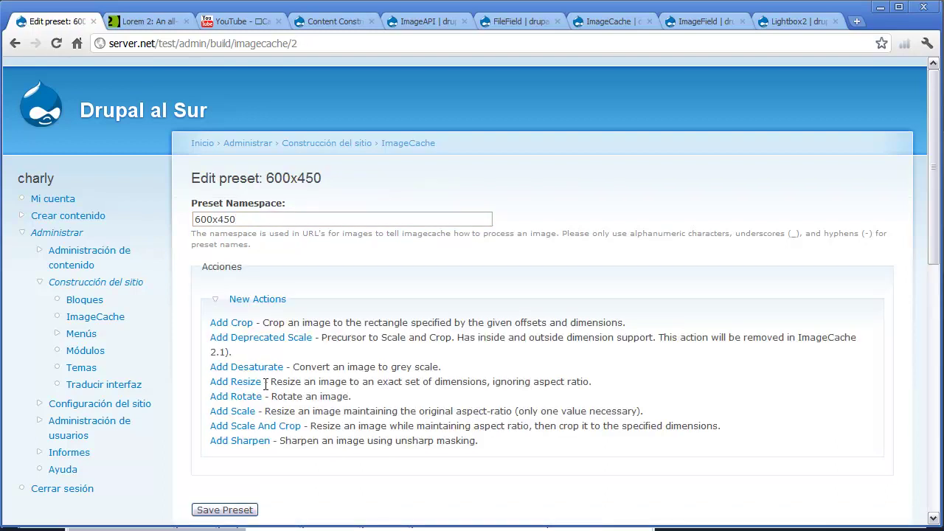
# - Add a Scale action to the 600x450 preset with width 600px and height 450px, and check the preview image
pyautogui.click(243, 411)
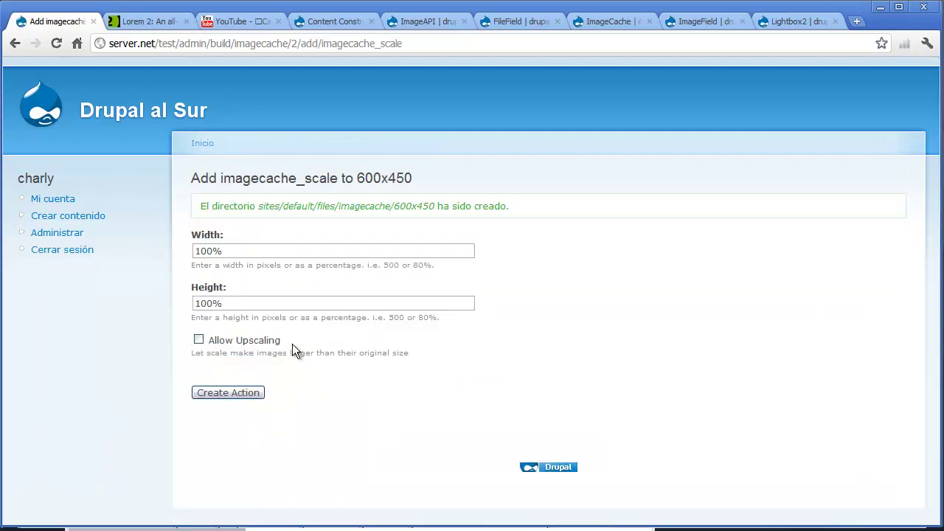
pyautogui.moveTo(246, 252); pyautogui.dragTo(154, 259)
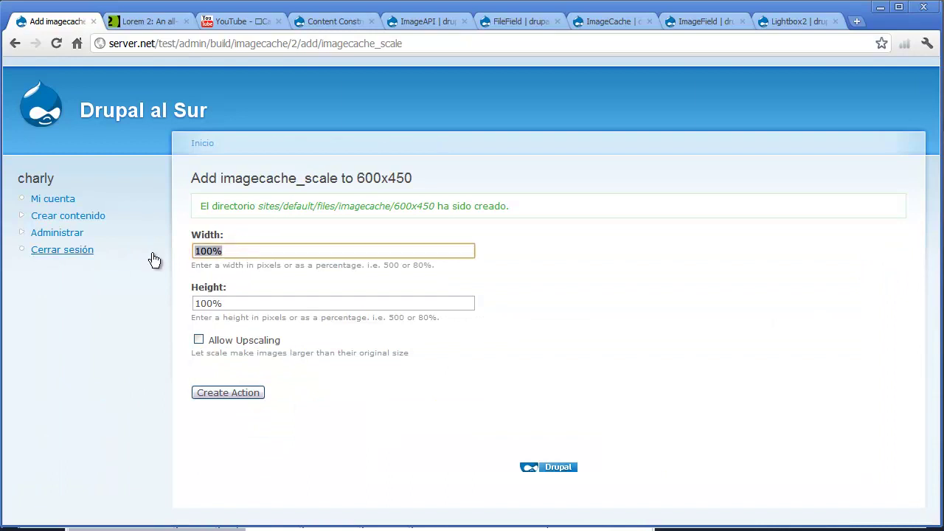
pyautogui.write('600')
pyautogui.press('Tab')
pyautogui.hotkey('shift', 'Tab')
pyautogui.press('End')
pyautogui.write('px')
pyautogui.press('Tab')
pyautogui.write('450px')
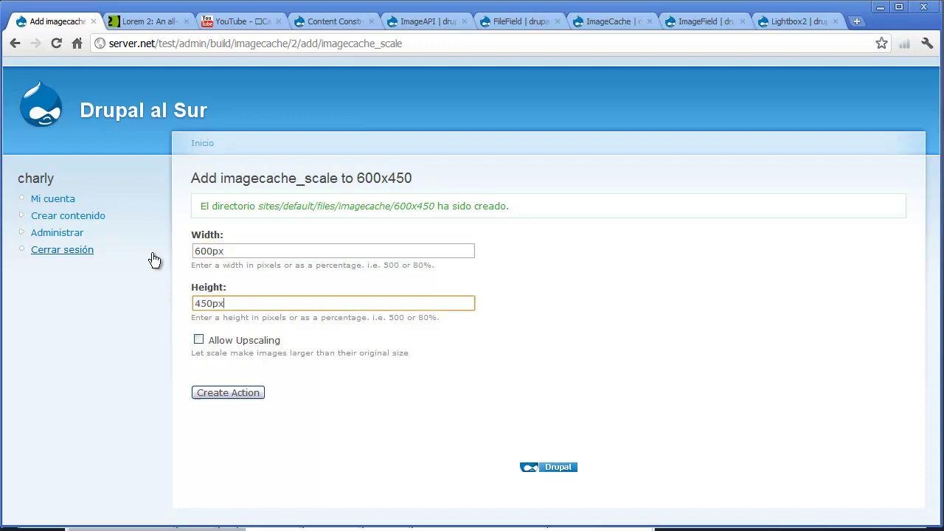
pyautogui.click(226, 394)
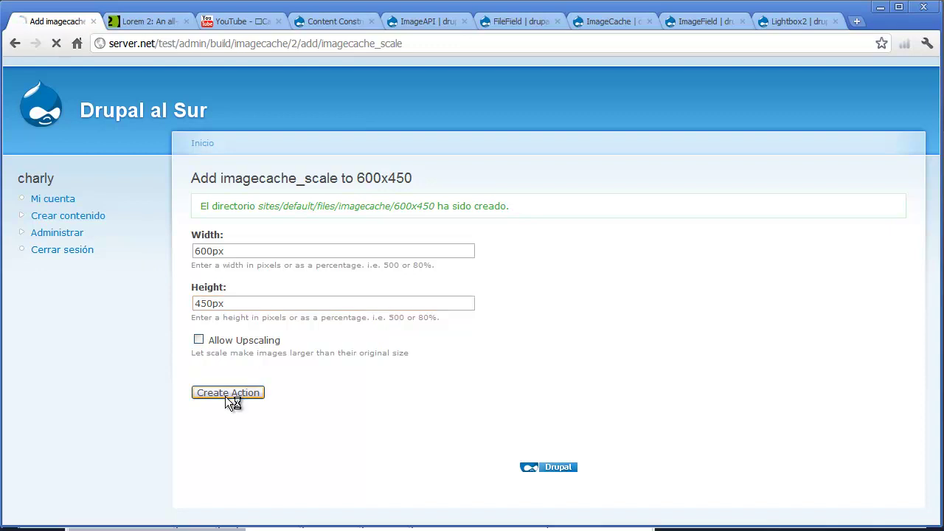
pyautogui.scroll(-3, 328, 409)
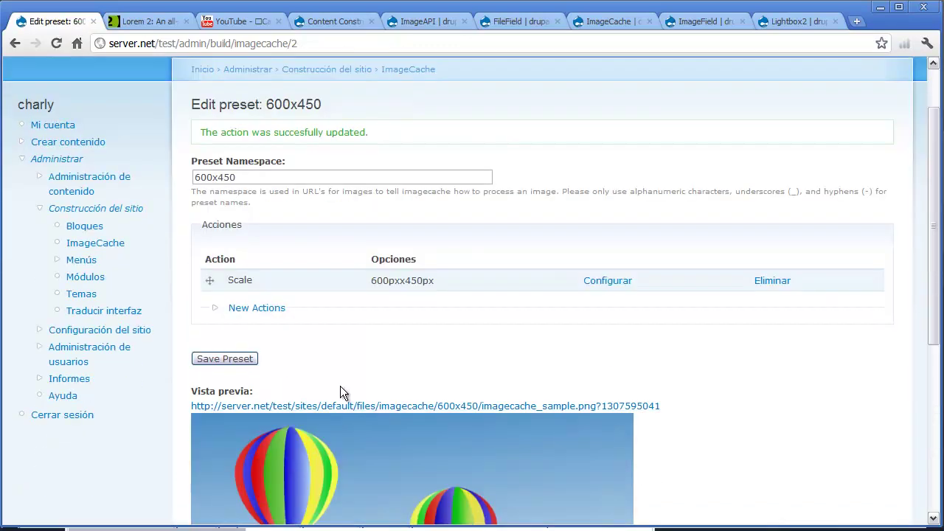
pyautogui.scroll(-2, 650, 293)
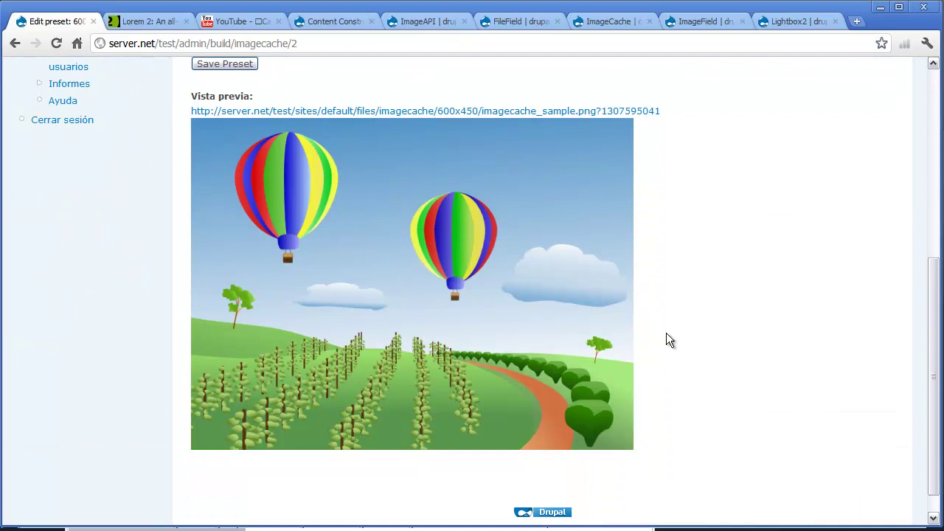
# - Start a new content type under content administration and set both its name and type to prueba1
pyautogui.scroll(2, 666, 340)
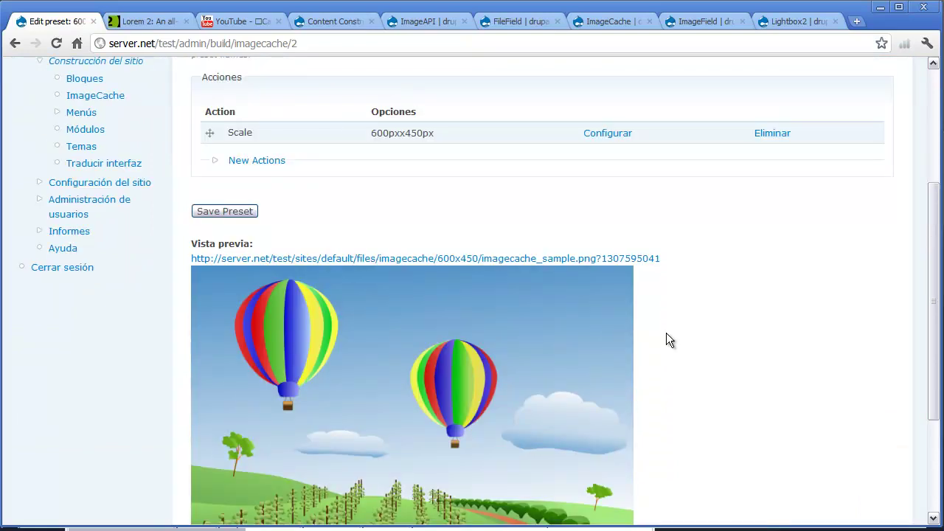
pyautogui.scroll(2, 666, 334)
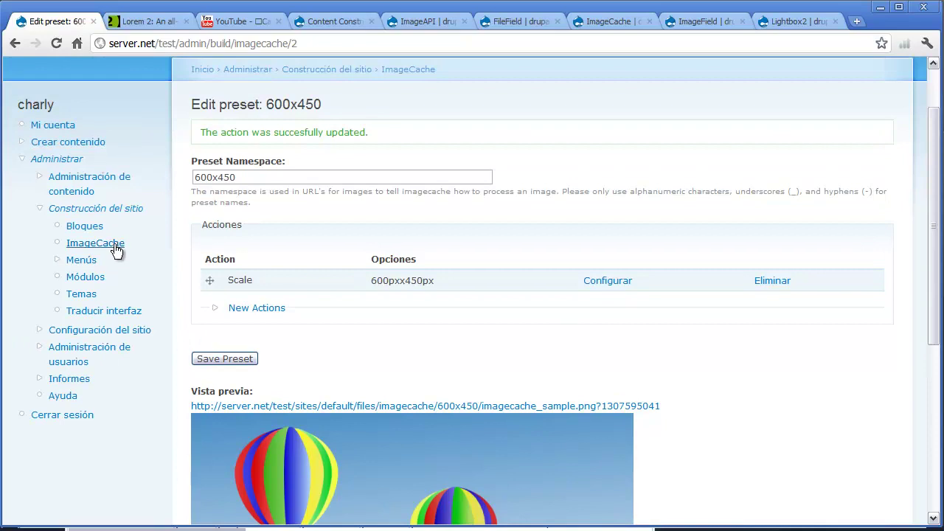
pyautogui.click(126, 179)
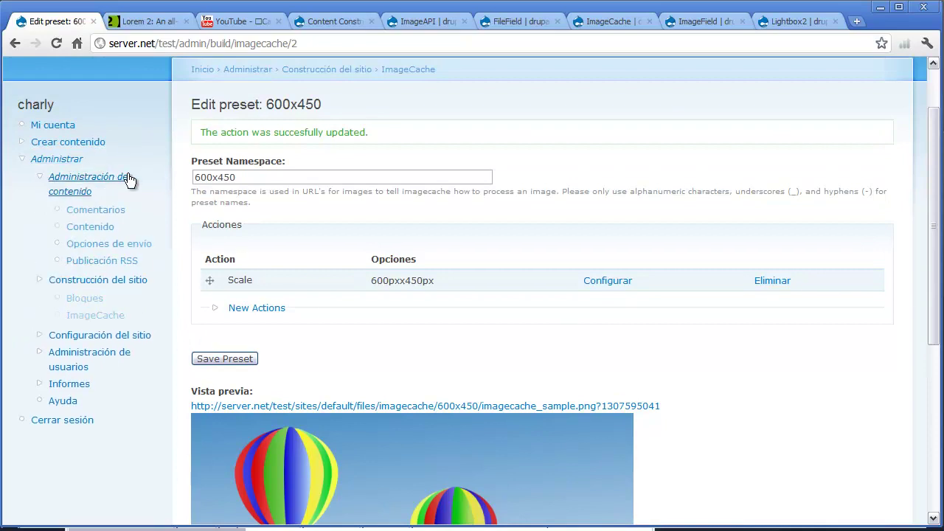
pyautogui.click(126, 294)
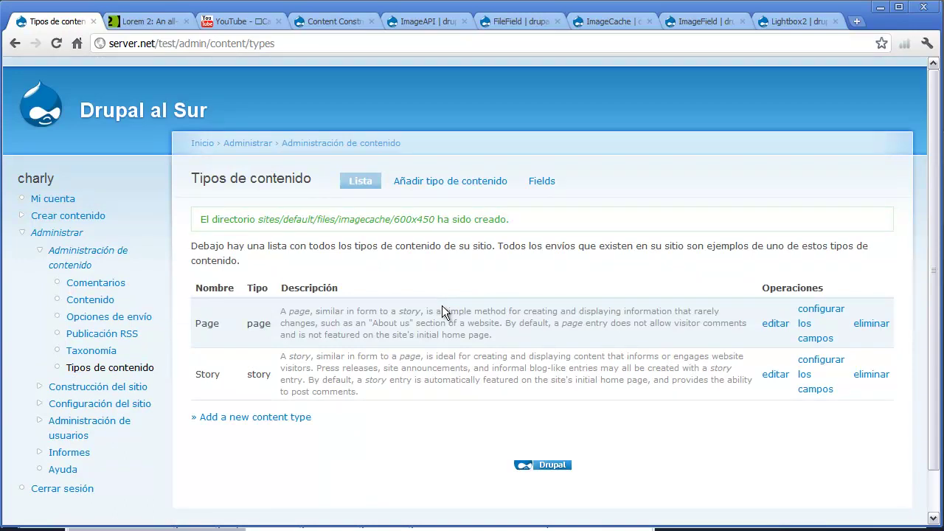
pyautogui.click(497, 184)
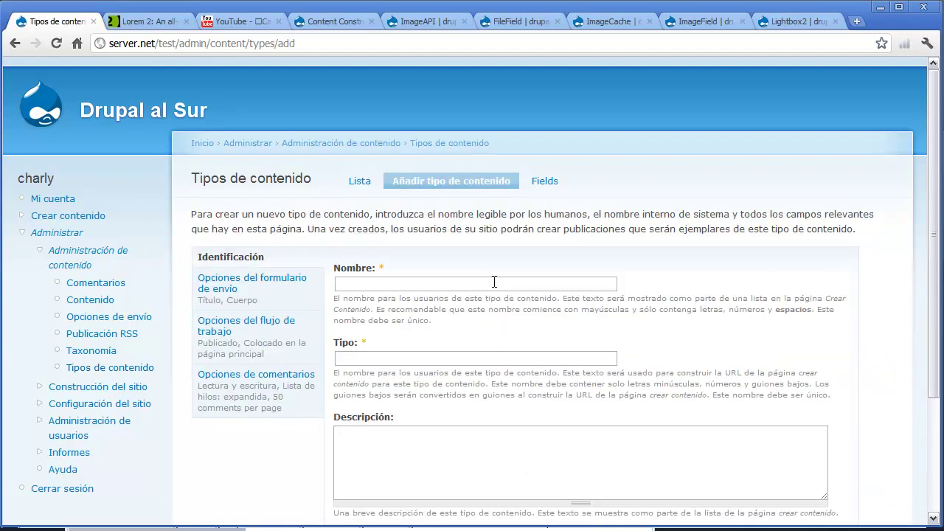
pyautogui.click(484, 285)
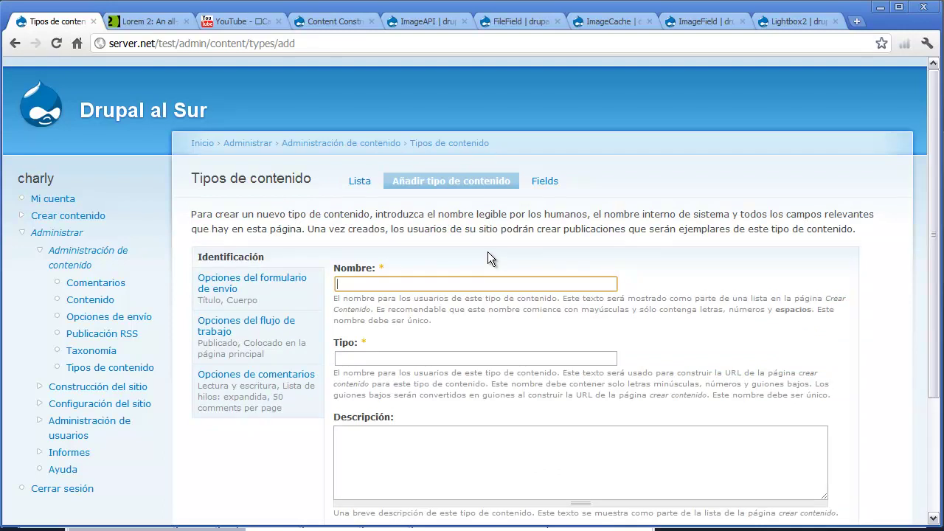
pyautogui.write('prueba1')
pyautogui.press('Tab')
pyautogui.write('prueba1')
pyautogui.press('Tab')
# - Describe the content type as "Esto es para insertar imagenes en nuestros nodos." and save it
pyautogui.write('Esto e')
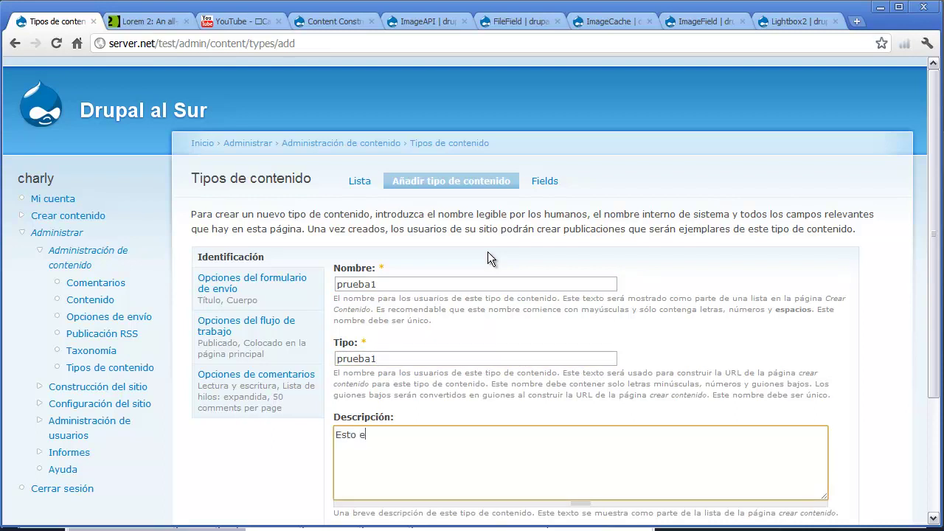
pyautogui.write('s para insertar imagenese')
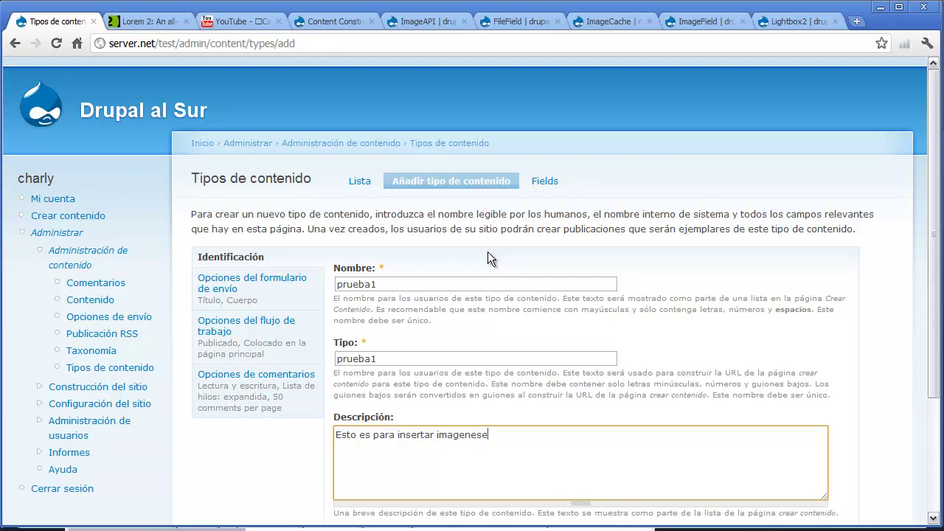
pyautogui.press('BackSpace')
pyautogui.write('en nuestros nodos.')
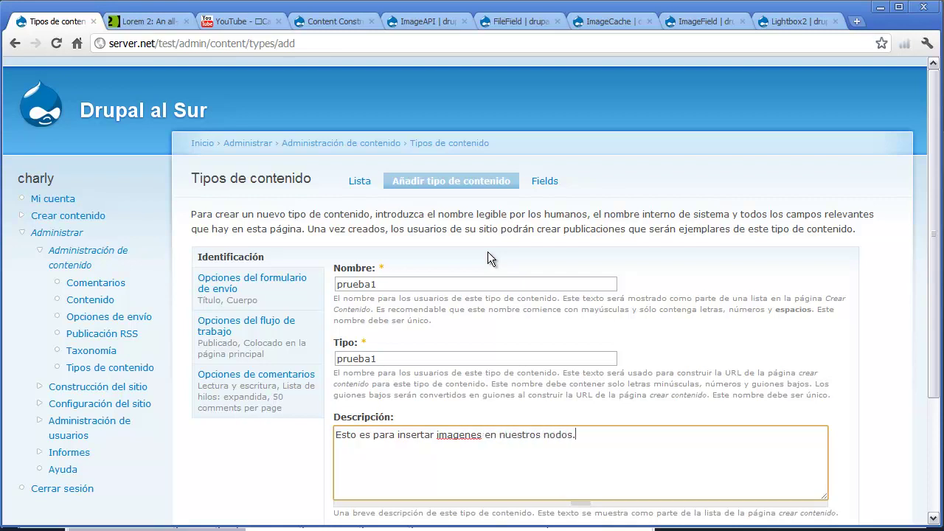
pyautogui.scroll(-3, 487, 251)
pyautogui.scroll(3, 423, 312)
pyautogui.scroll(-1, 332, 322)
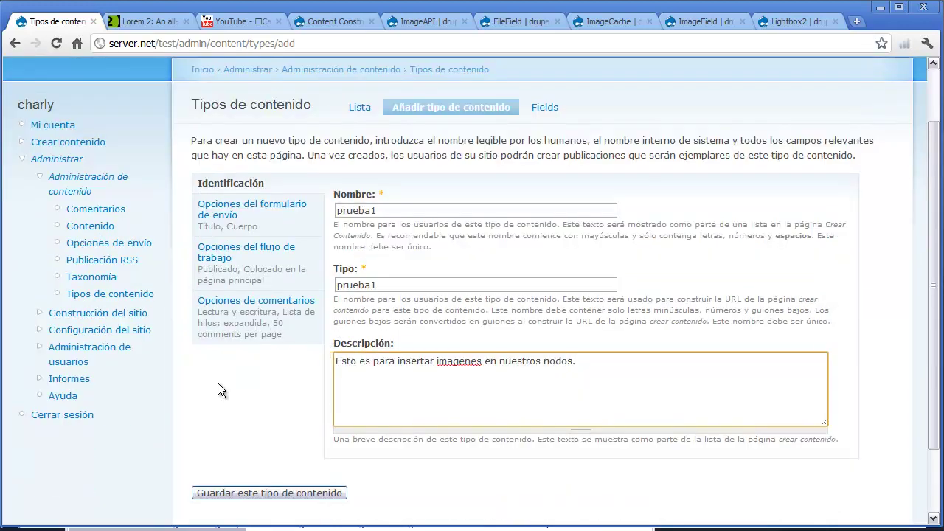
pyautogui.click(229, 492)
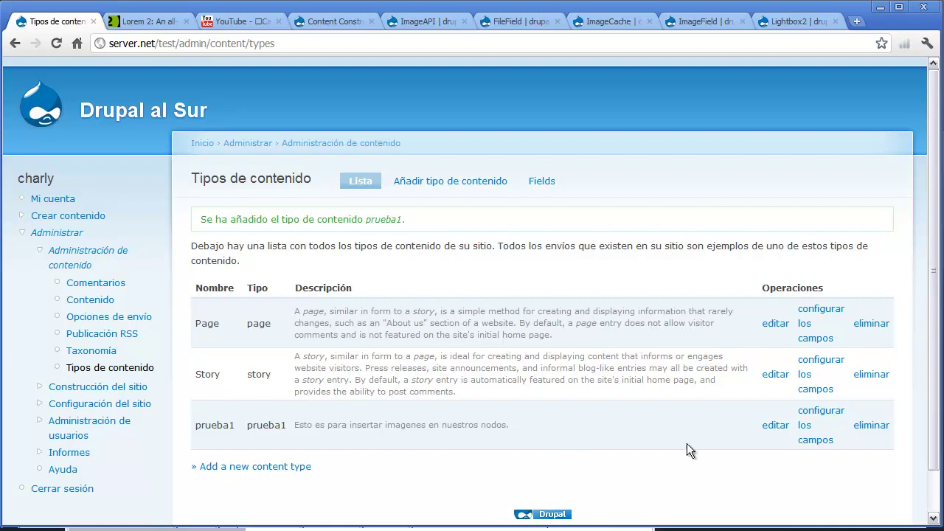
# - Open field management for the prueba1 content type and enter imagen as both label and field name of a new field
pyautogui.click(819, 442)
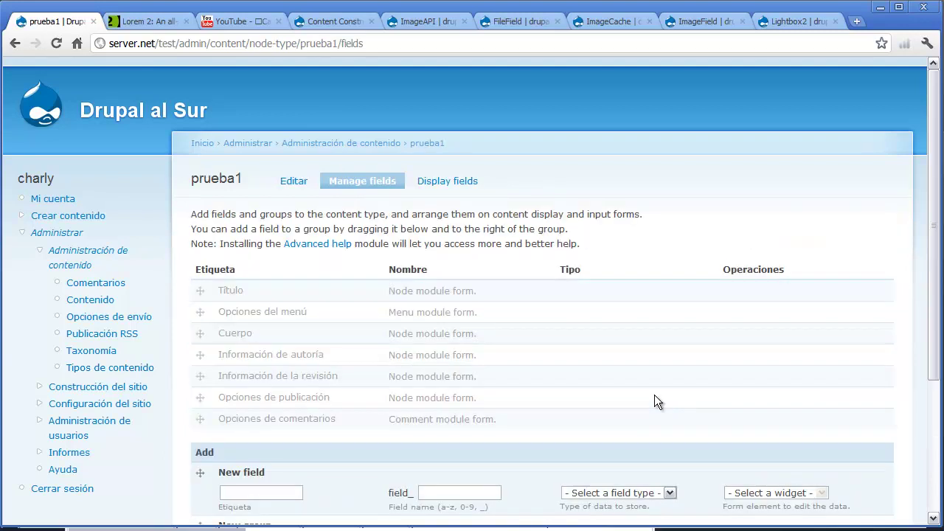
pyautogui.scroll(-1, 654, 395)
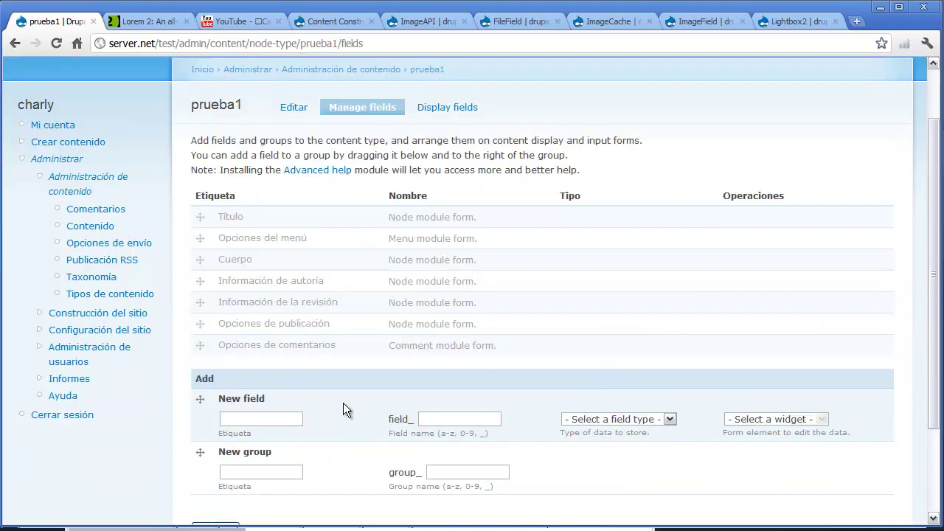
pyautogui.click(285, 417)
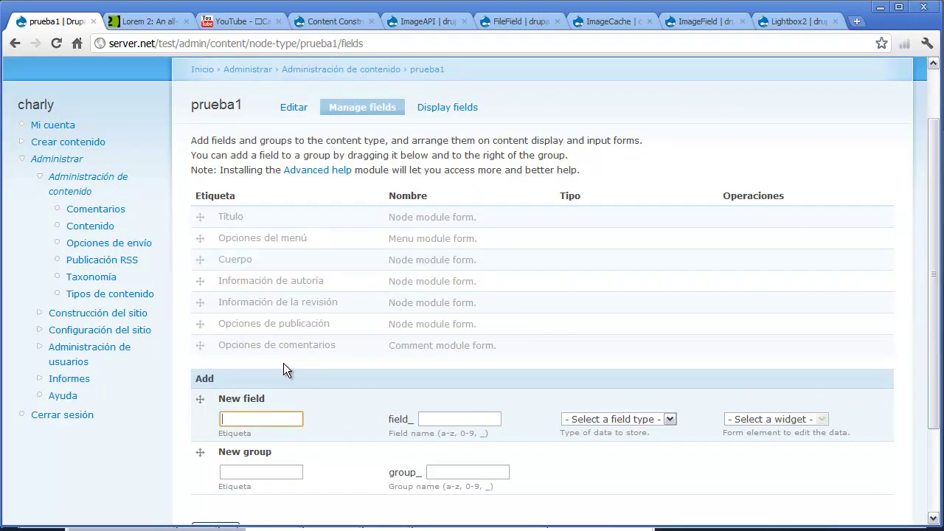
pyautogui.write('imagen')
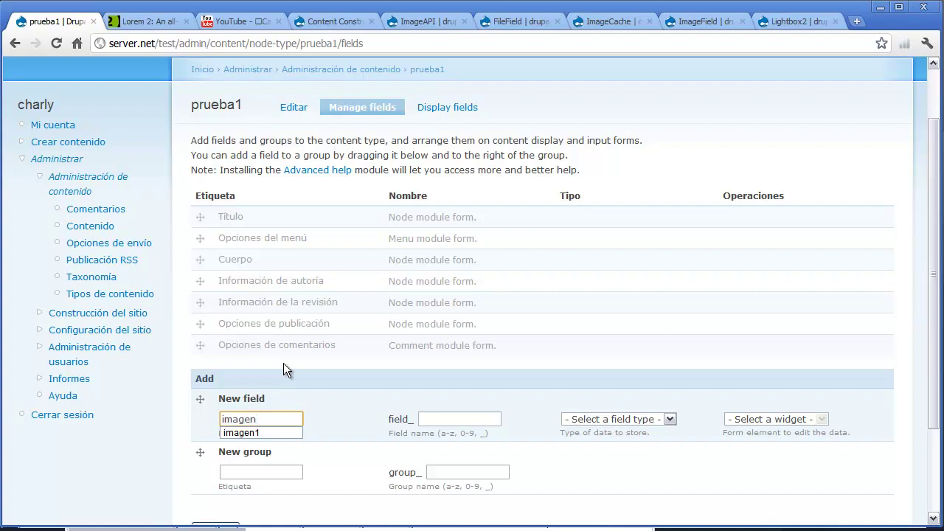
pyautogui.press('Tab')
pyautogui.write('imagen')
pyautogui.press('Tab')
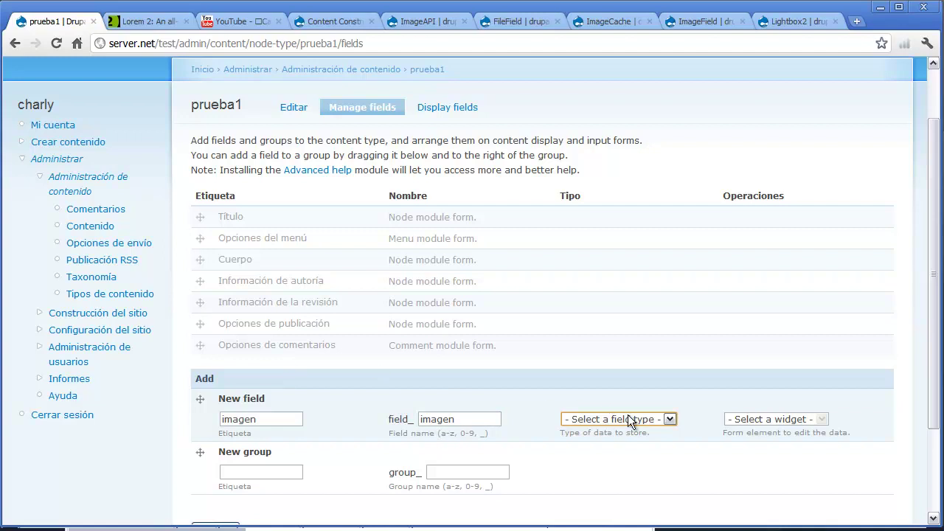
# - Give the new imagen field the File type with the Image widget and save it
pyautogui.click(669, 419)
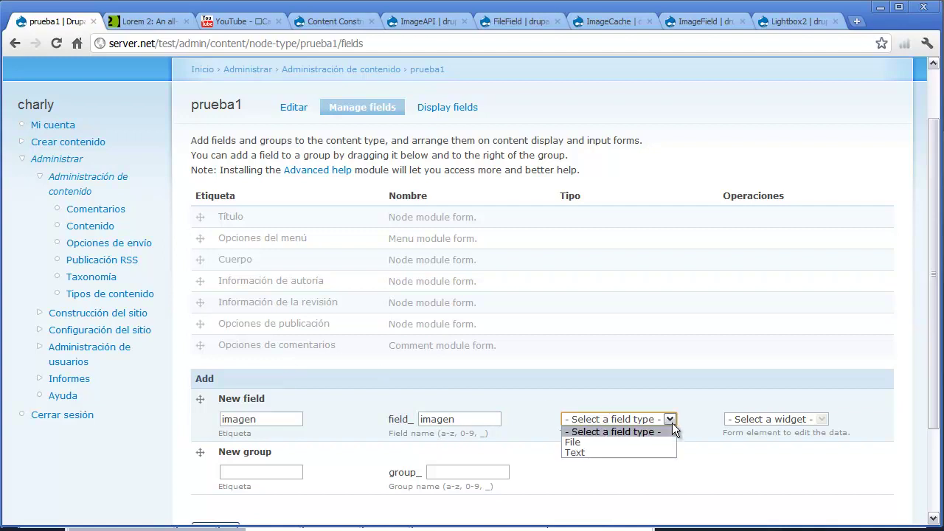
pyautogui.click(660, 442)
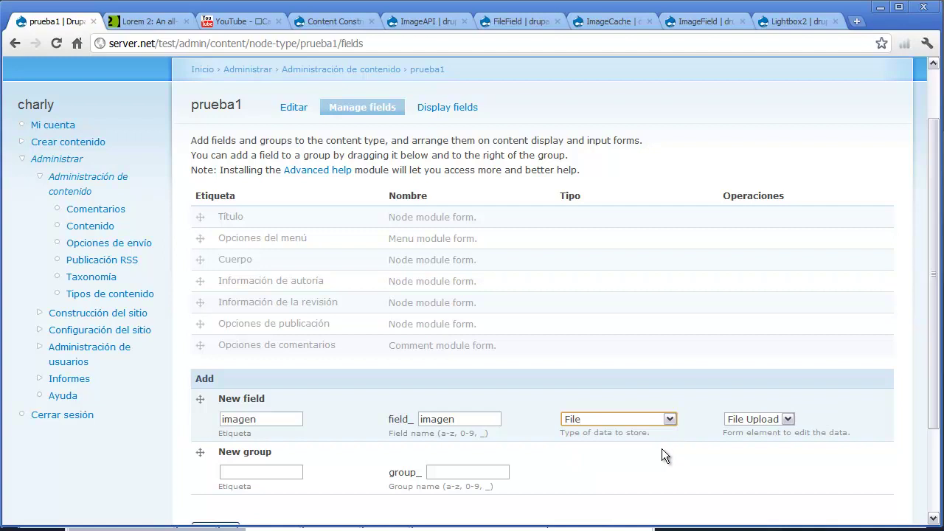
pyautogui.click(779, 441)
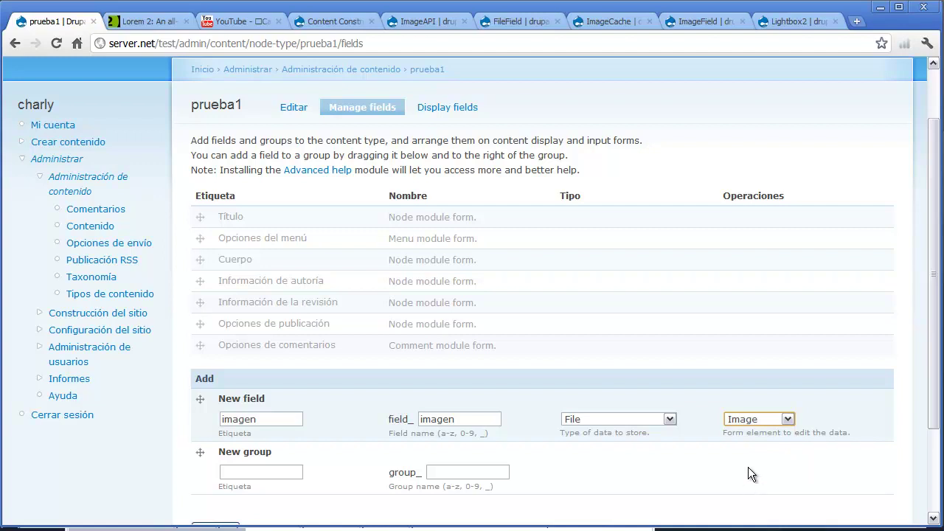
pyautogui.scroll(-1, 384, 435)
pyautogui.click(229, 454)
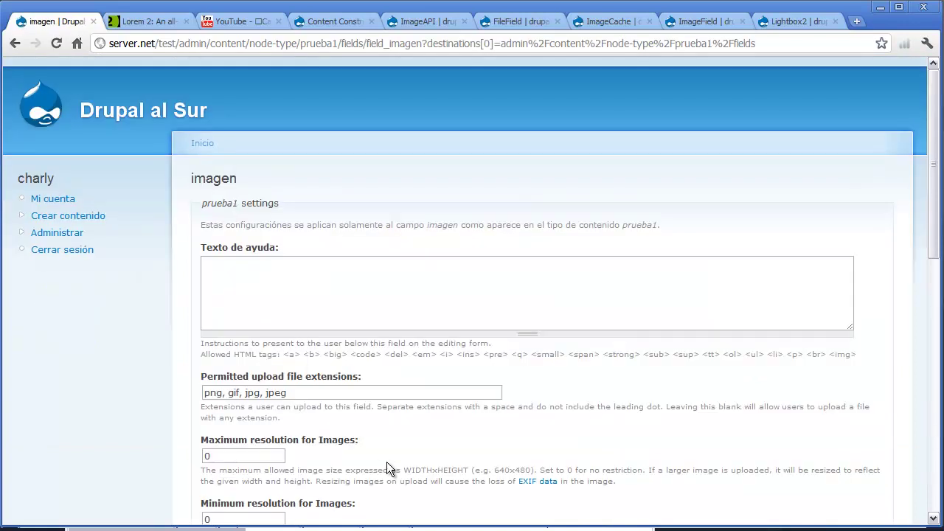
# - Enter the help text "Esto me permite insertar la imagen." for the imagen field and review its permitted file extensions
pyautogui.click(371, 279)
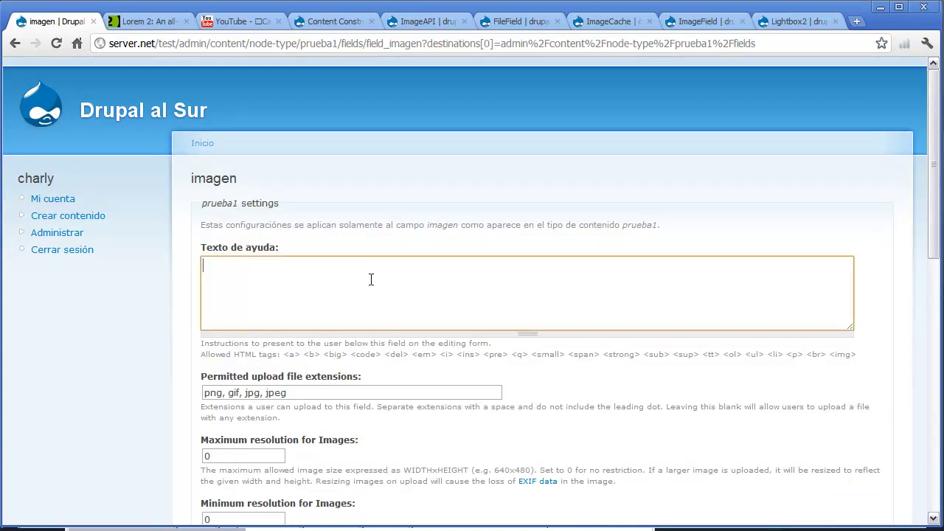
pyautogui.write('Esto me permite insertar la imagen.')
pyautogui.press('Tab')
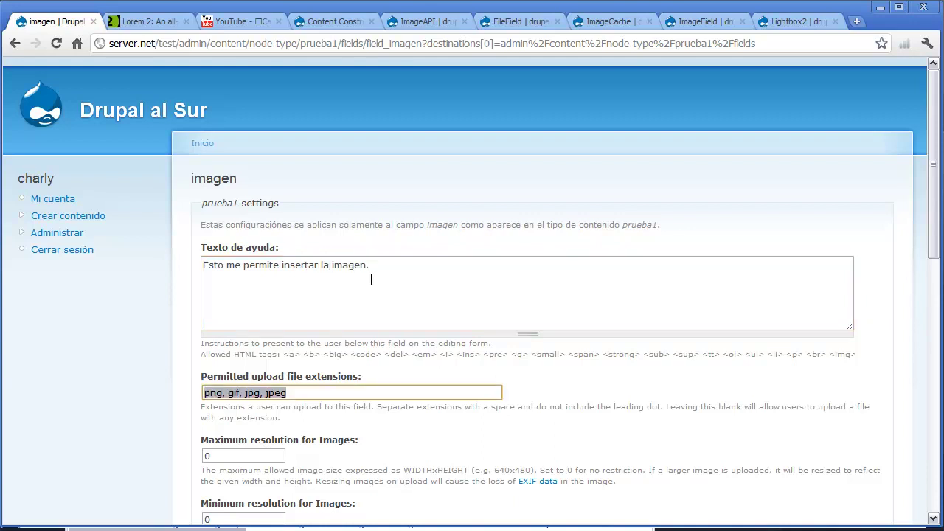
pyautogui.scroll(-2, 374, 280)
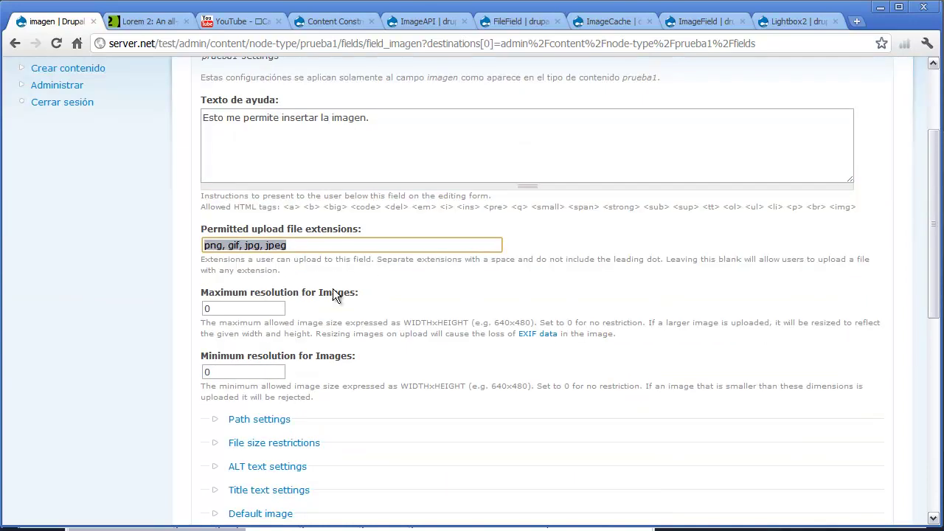
pyautogui.click(344, 244)
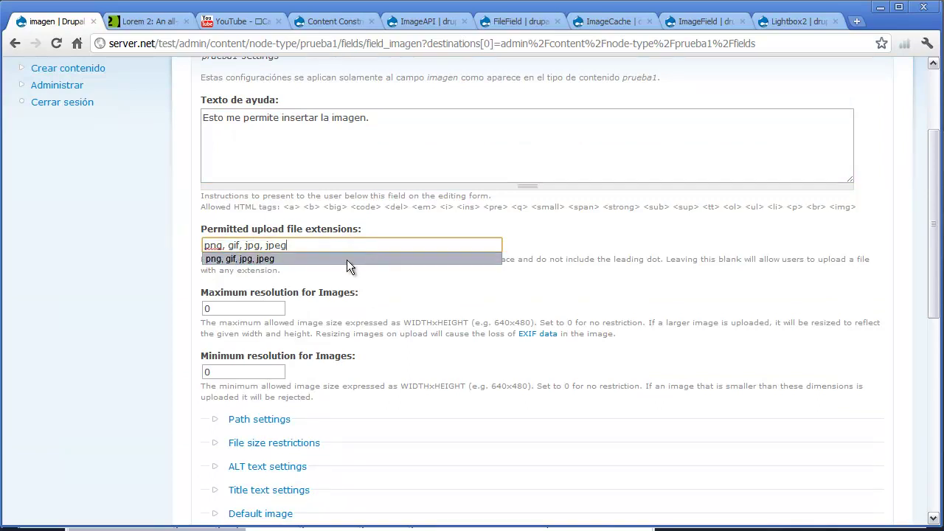
# - Enable custom alternate text and custom title text for the imagen field, and save the field settings
pyautogui.scroll(-1, 162, 302)
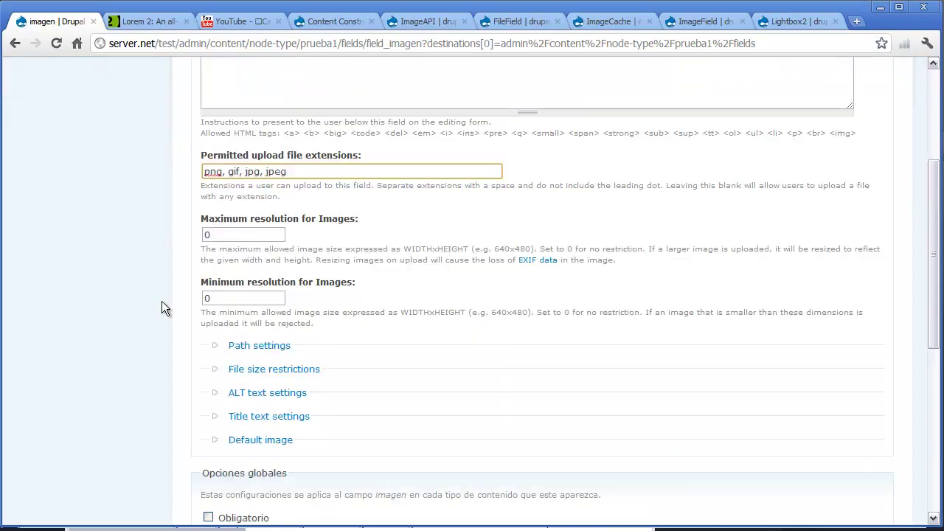
pyautogui.scroll(-2, 205, 310)
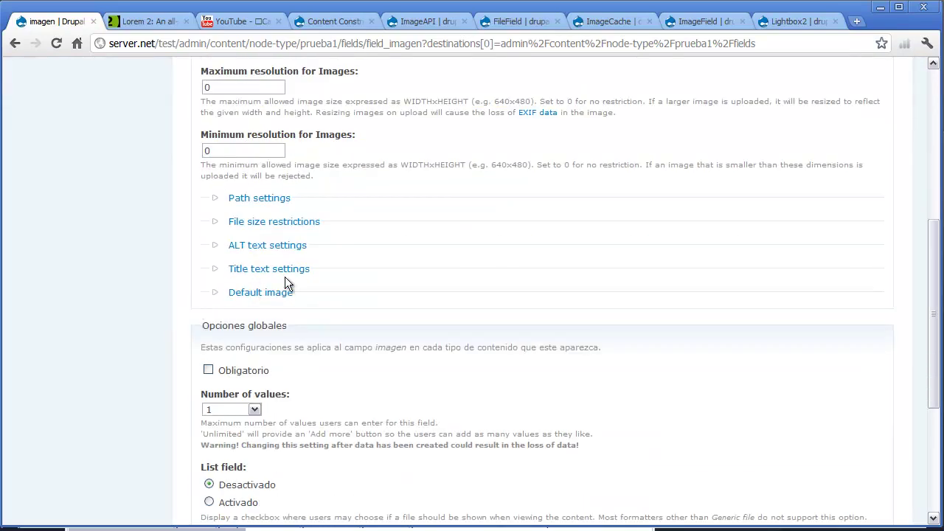
pyautogui.click(273, 247)
pyautogui.click(219, 278)
pyautogui.scroll(-1, 214, 295)
pyautogui.click(233, 309)
pyautogui.click(218, 344)
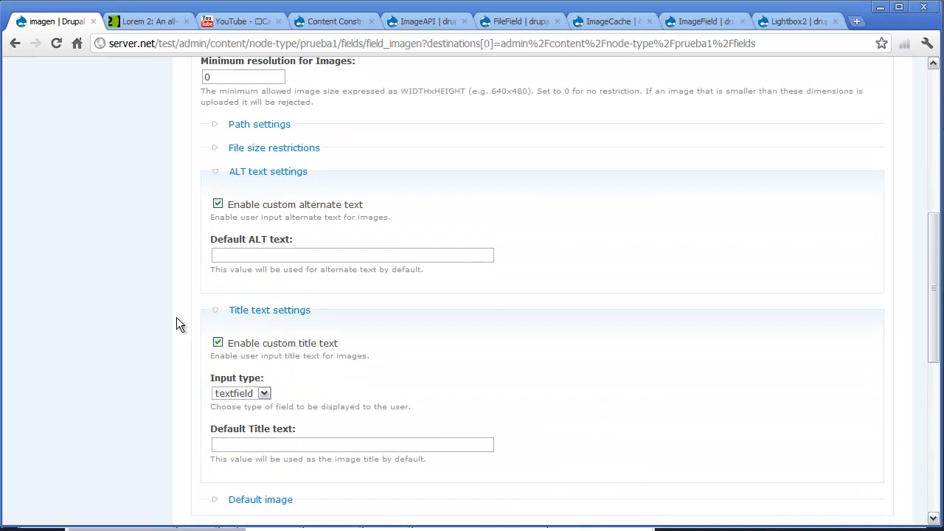
pyautogui.scroll(-3, 176, 318)
pyautogui.scroll(-2, 177, 319)
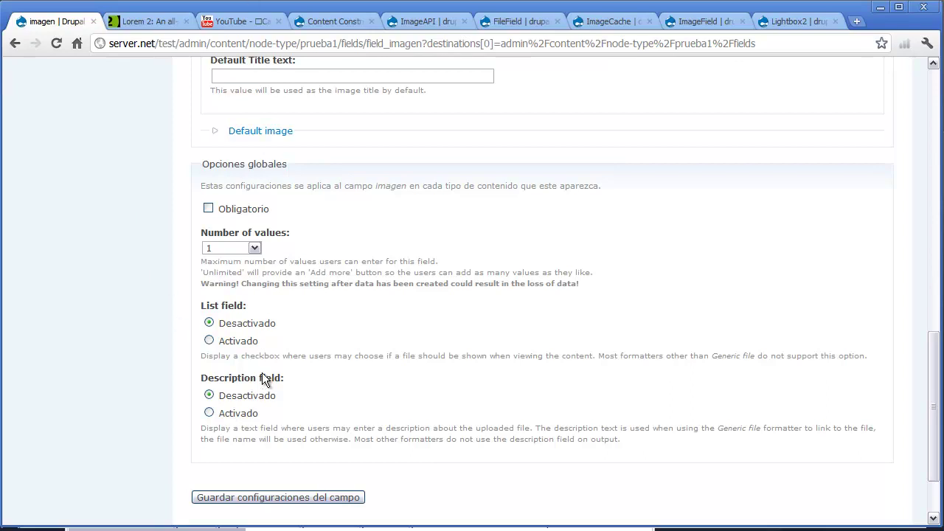
pyautogui.click(264, 504)
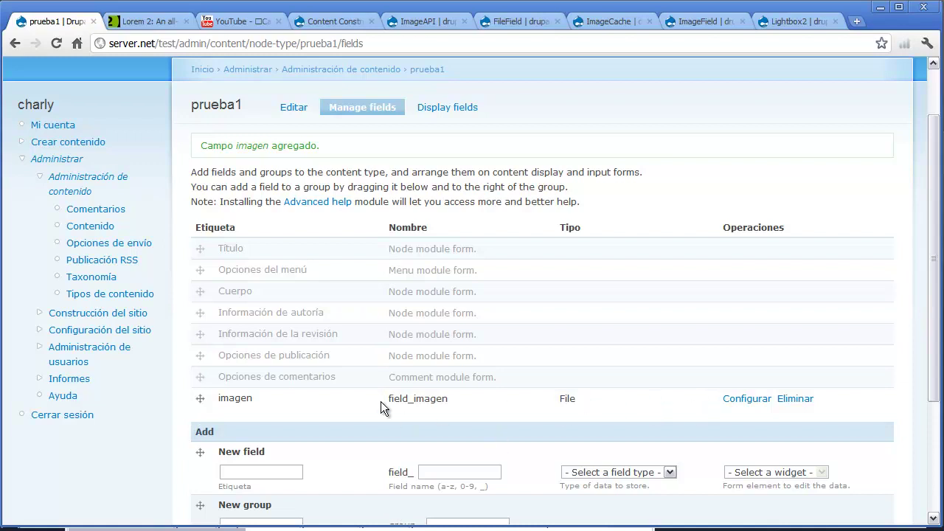
# - Move the imagen field directly below Título in the prueba1 field order and save
pyautogui.moveTo(198, 398); pyautogui.dragTo(200, 275)
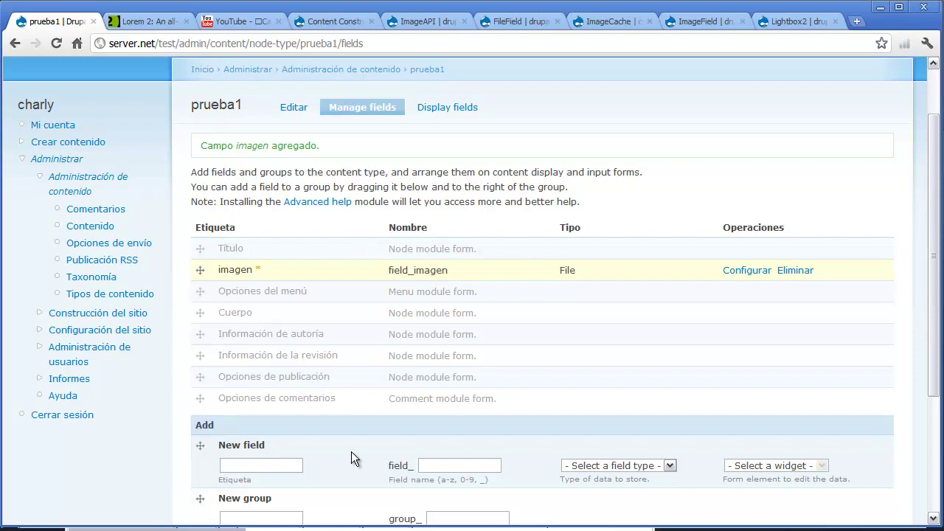
pyautogui.scroll(-2, 295, 361)
pyautogui.click(234, 448)
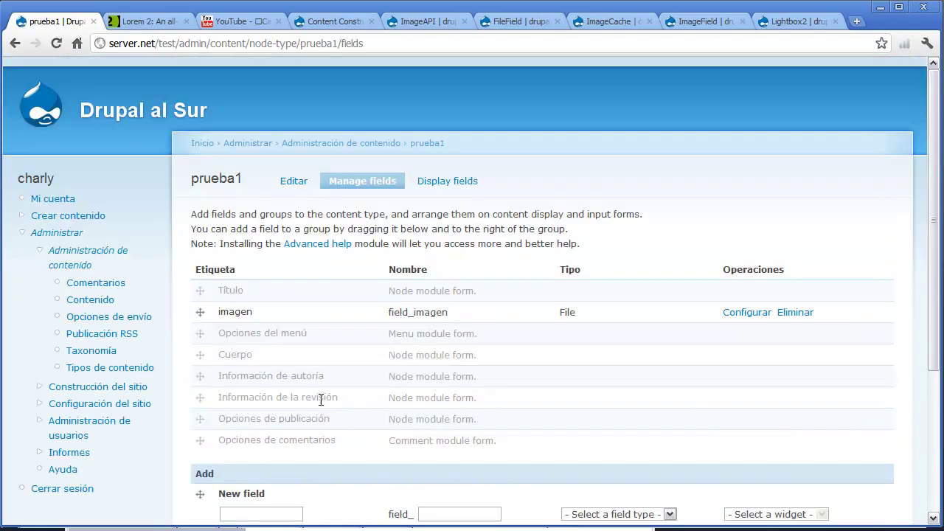
# - In the prueba1 display settings, hide the imagen label and set its teaser to "200x150 image linked to node"
pyautogui.scroll(-2, 321, 398)
pyautogui.scroll(1, 318, 377)
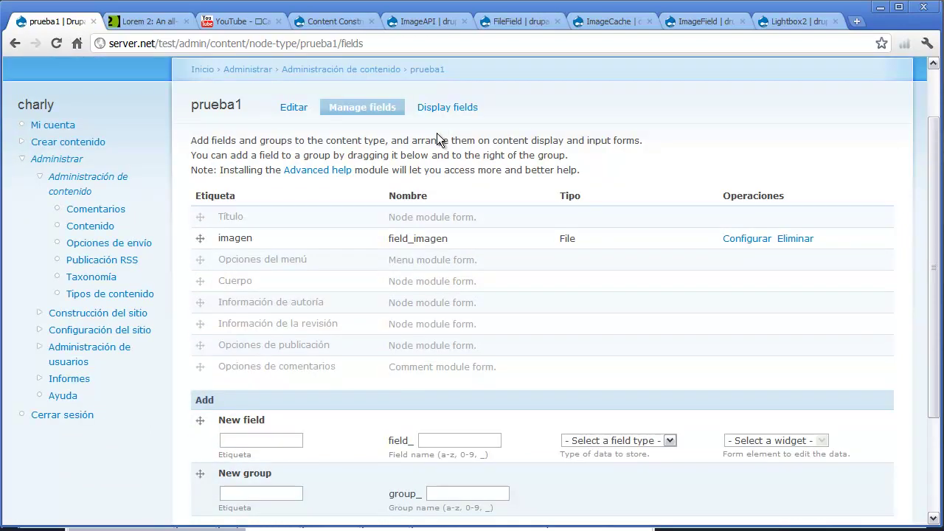
pyautogui.click(444, 110)
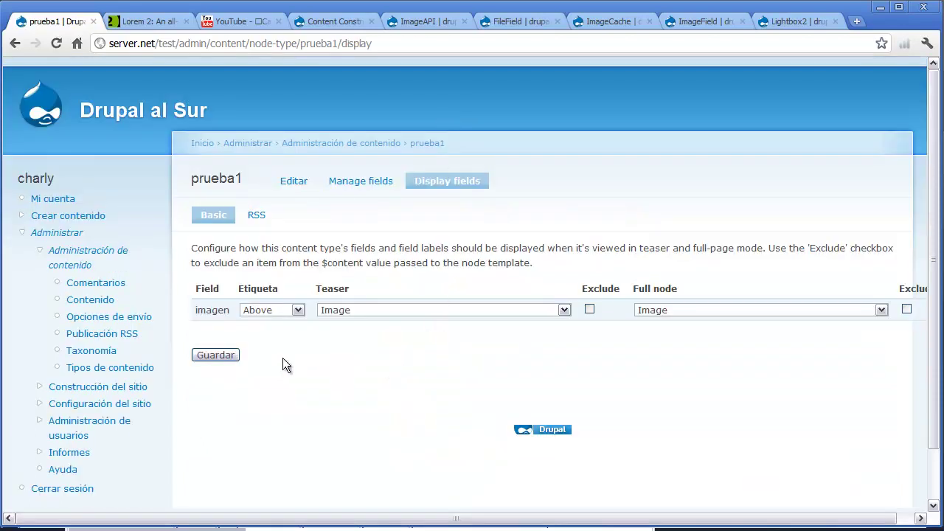
pyautogui.click(297, 310)
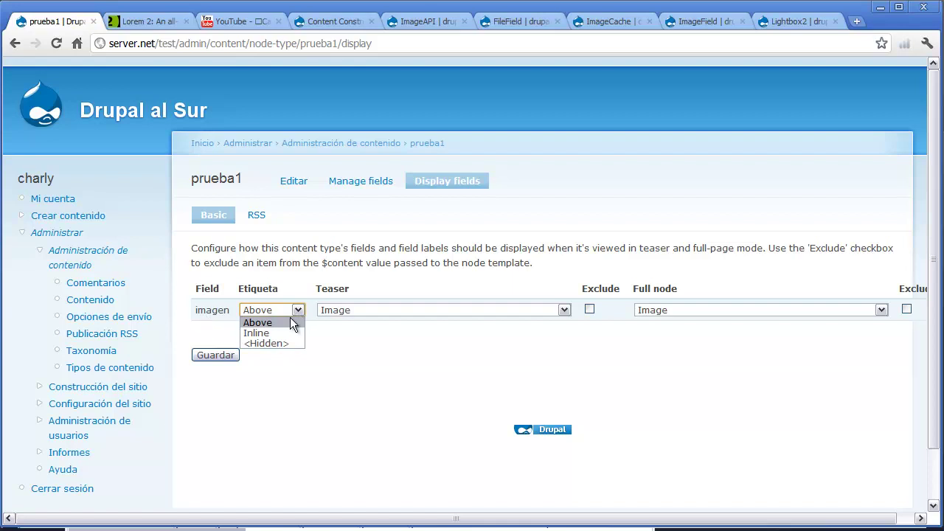
pyautogui.click(294, 344)
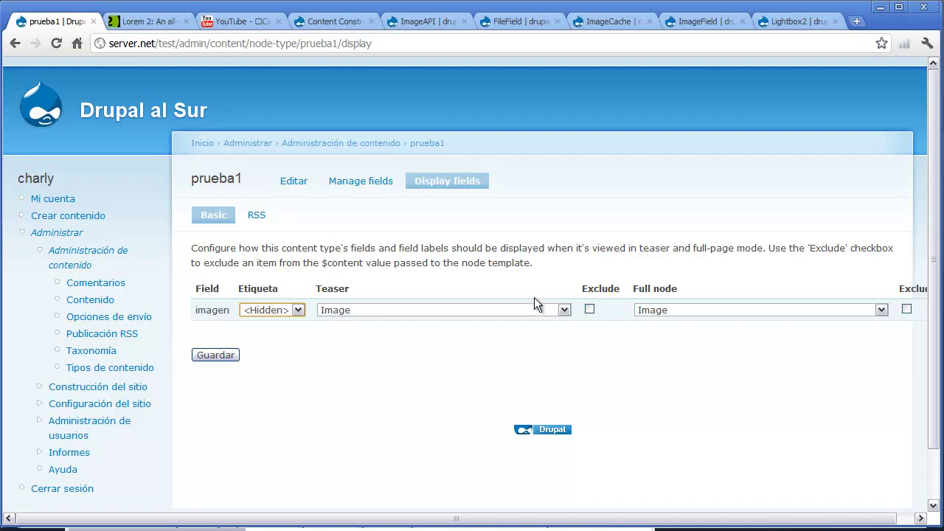
pyautogui.click(569, 309)
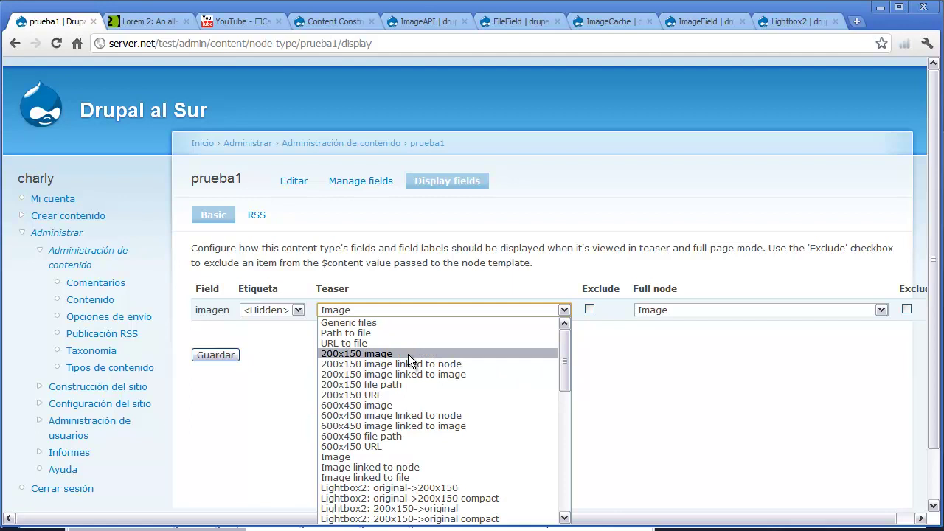
pyautogui.click(473, 364)
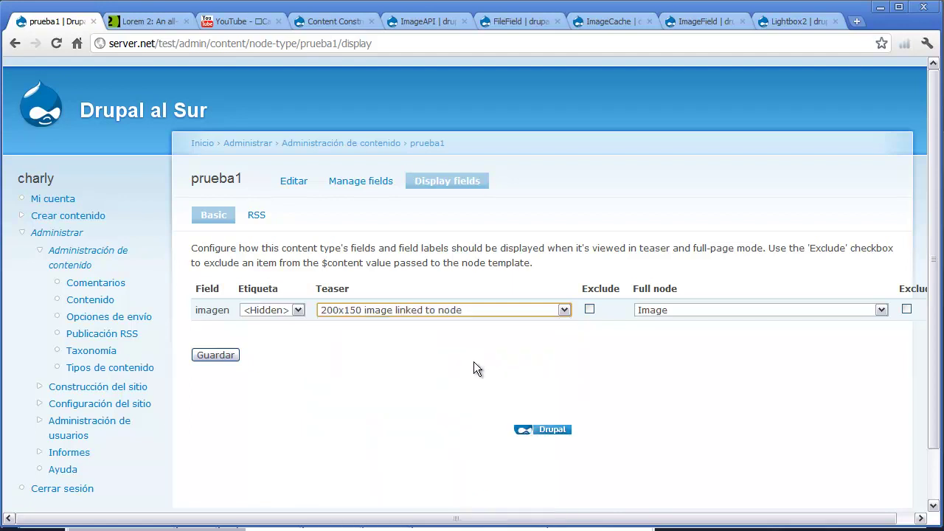
pyautogui.click(564, 311)
pyautogui.click(565, 311)
# - Set the imagen field's full node display to "Lightbox2 slideshow: 600x450->original" and save the display settings
pyautogui.moveTo(449, 522); pyautogui.dragTo(506, 522)
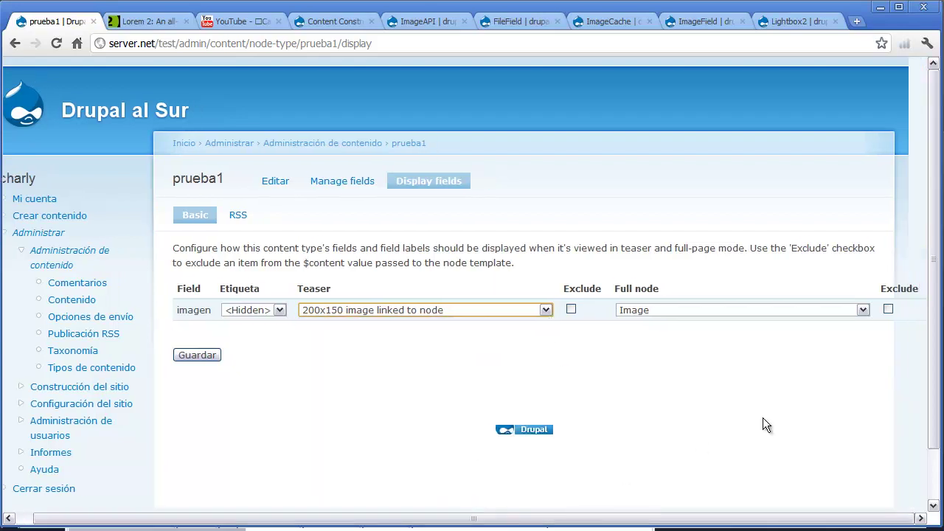
pyautogui.click(862, 310)
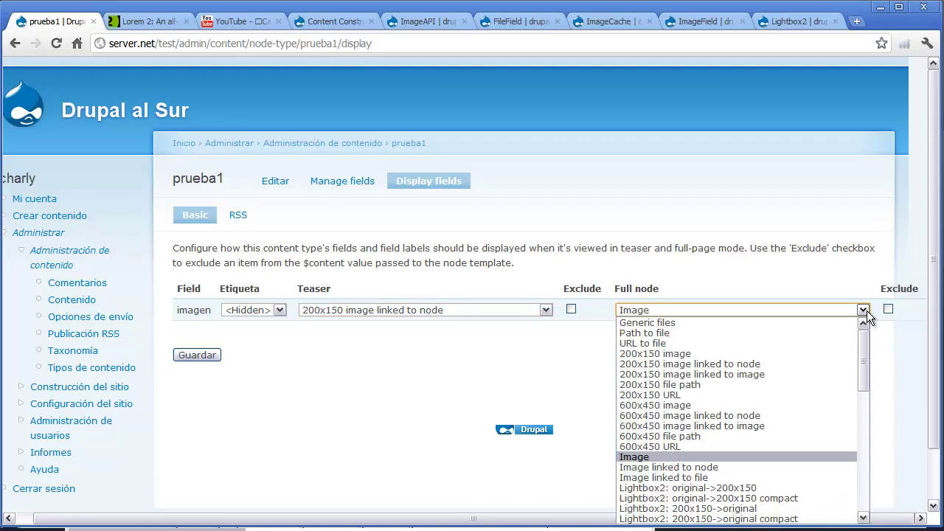
pyautogui.scroll(-7, 815, 384)
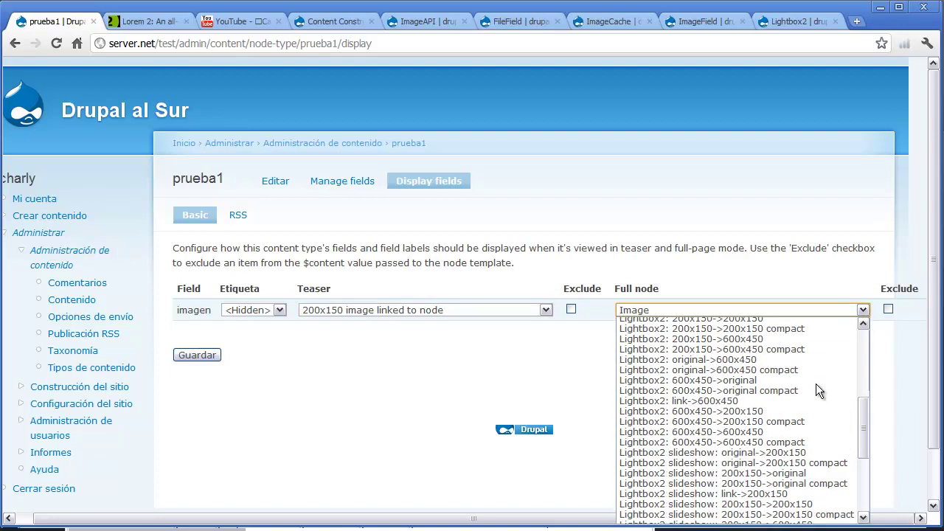
pyautogui.scroll(-2, 816, 384)
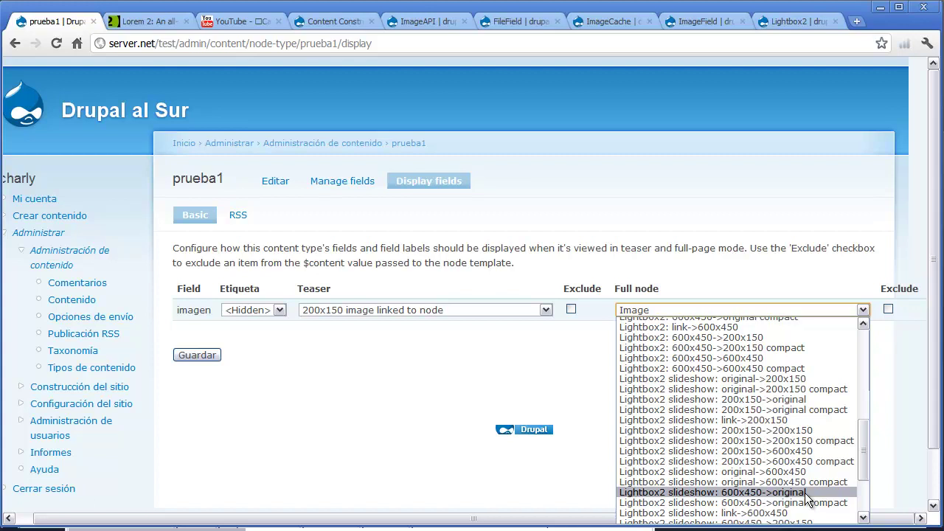
pyautogui.scroll(-3, 793, 396)
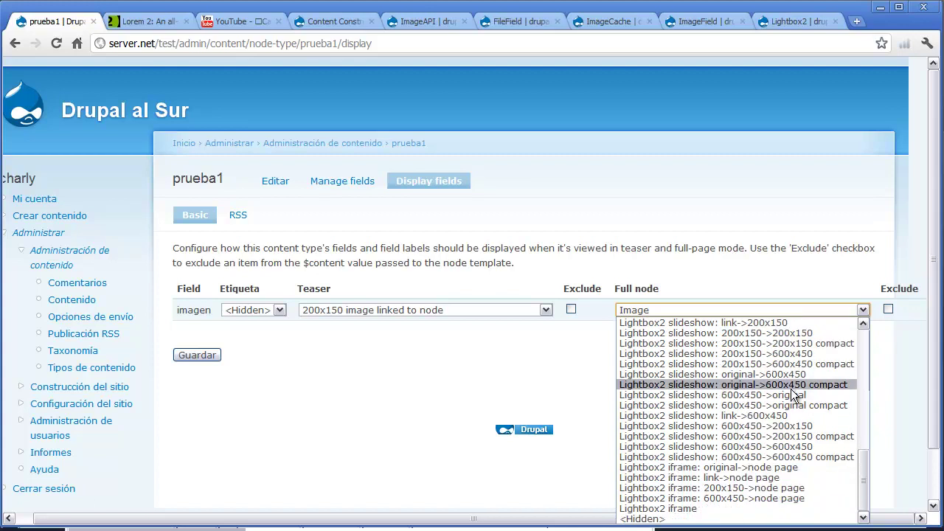
pyautogui.click(796, 396)
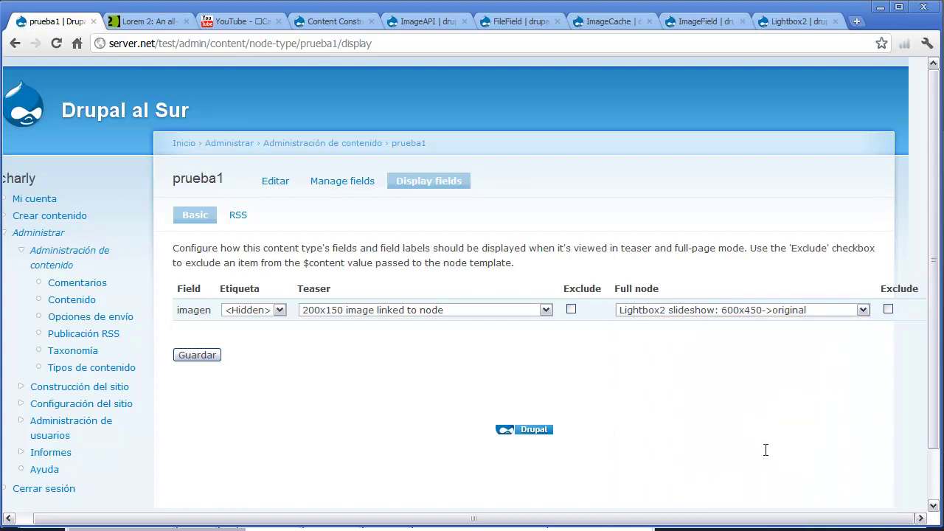
pyautogui.click(210, 356)
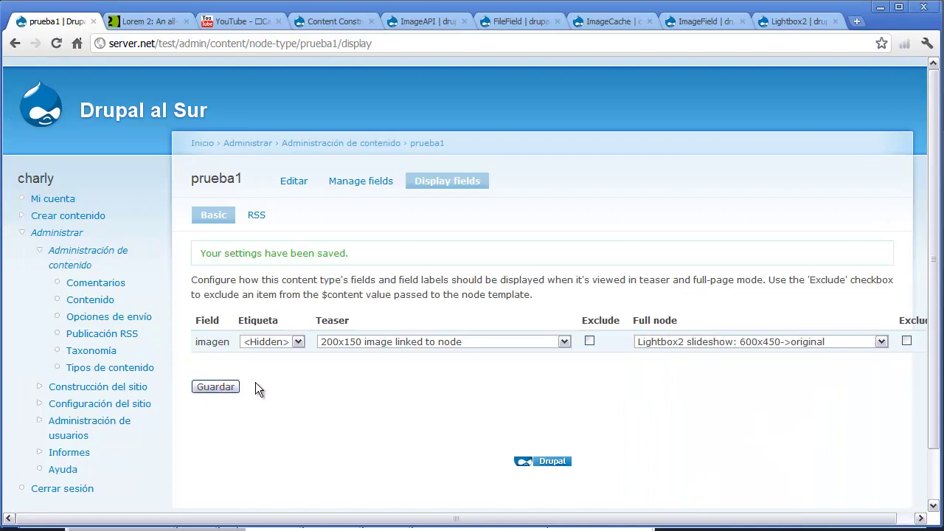
# - Start a new prueba1 content item and set its Título to "Este es el titulo"
pyautogui.click(55, 215)
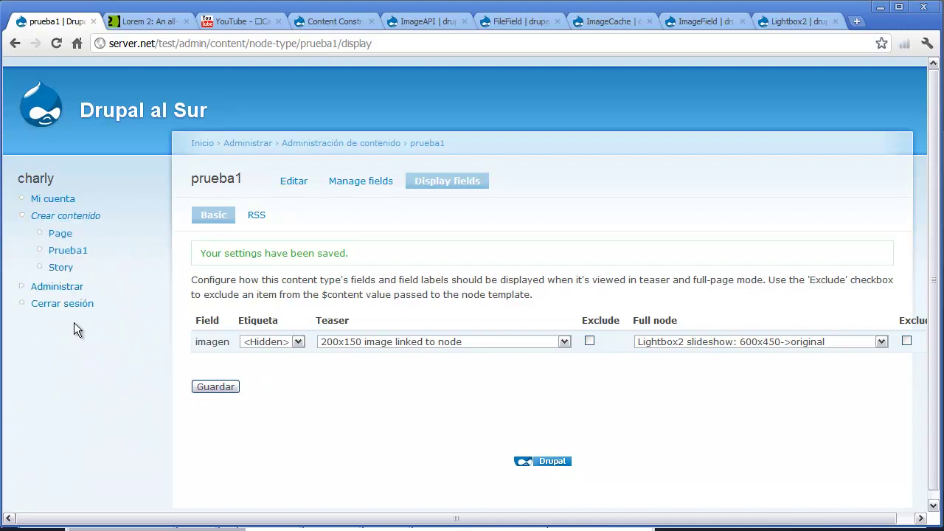
pyautogui.click(58, 250)
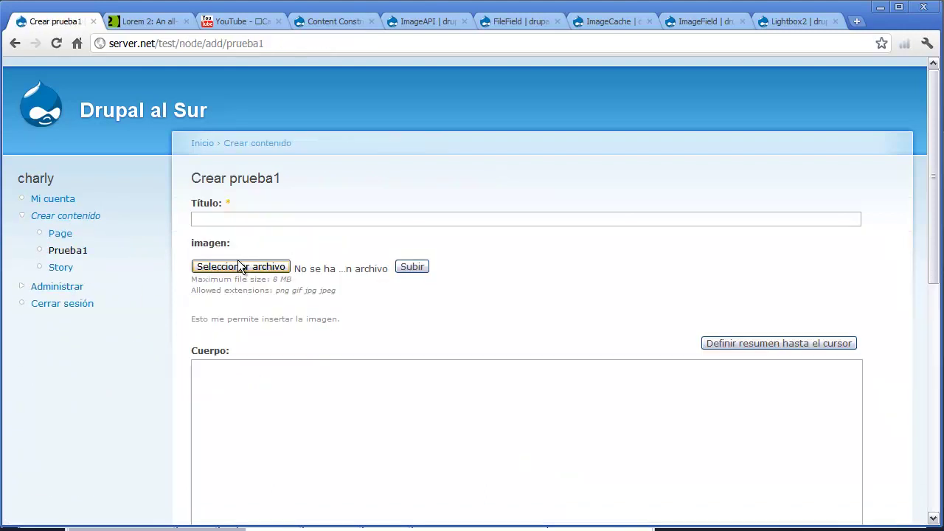
pyautogui.click(238, 223)
pyautogui.write('Este es el titulo')
# - Choose the m57 nebula JPG from the imagenes folder inside the test folder and upload it to the imagen field
pyautogui.press('Tab')
pyautogui.press('Return')
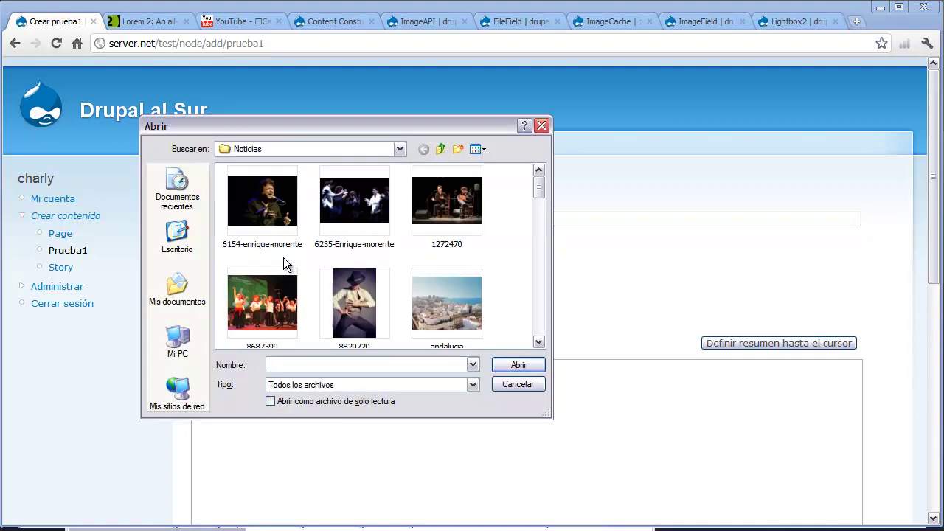
pyautogui.click(196, 247)
pyautogui.doubleClick(240, 245)
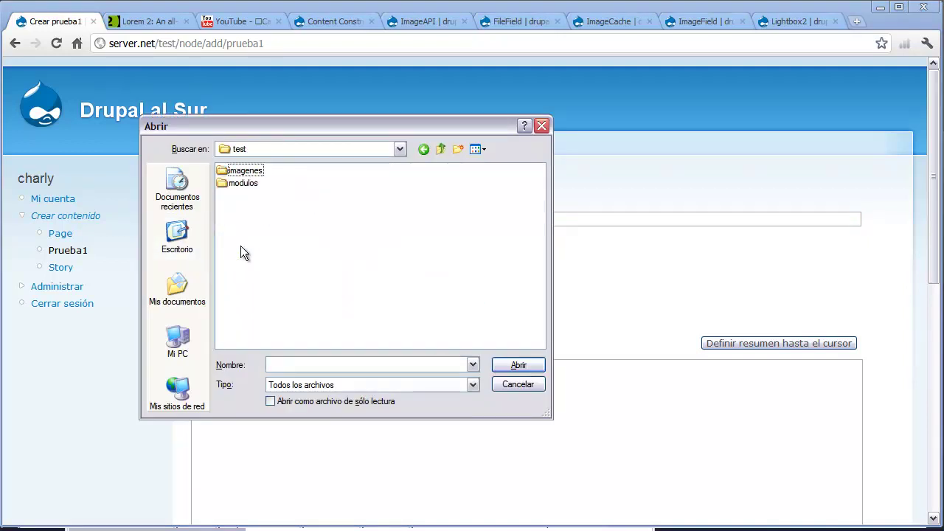
pyautogui.doubleClick(241, 170)
pyautogui.doubleClick(245, 171)
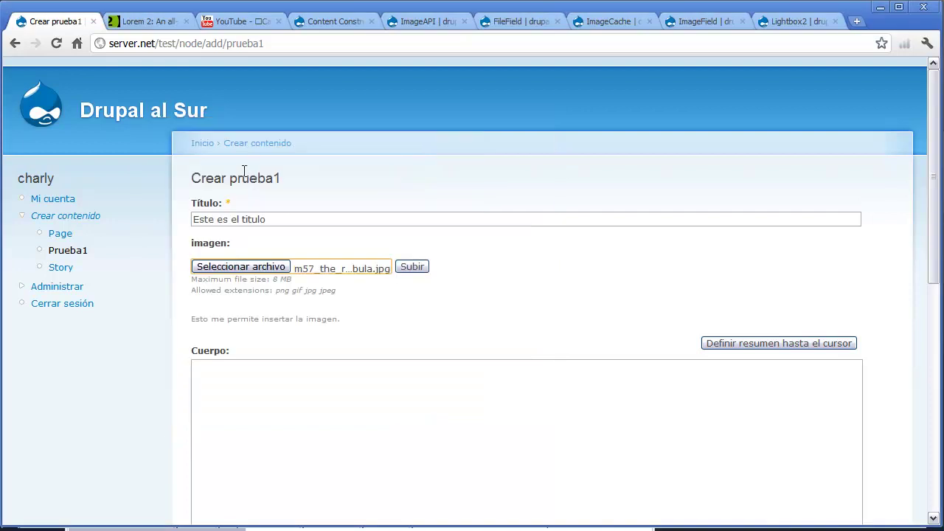
pyautogui.click(412, 267)
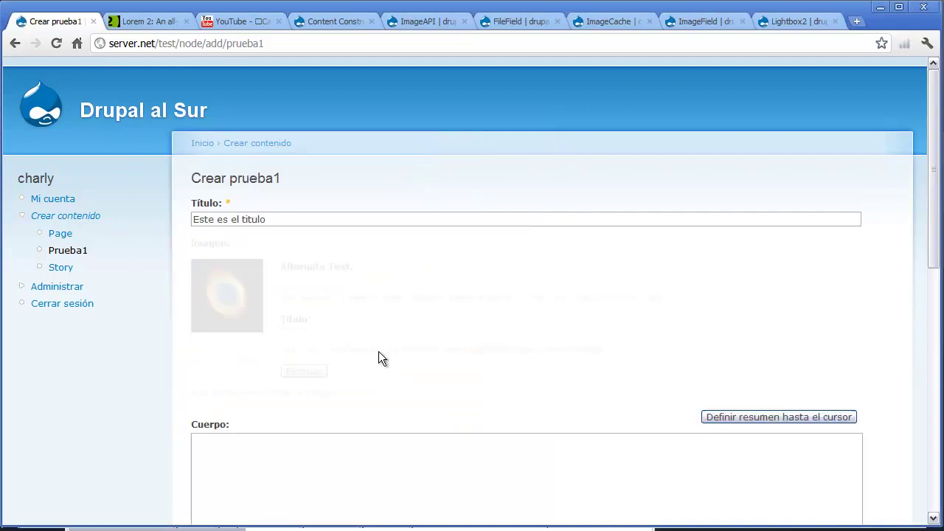
# - Set the uploaded image's alternate text to "texto alternativo" and its title to "titulo de la imagen"
pyautogui.click(350, 281)
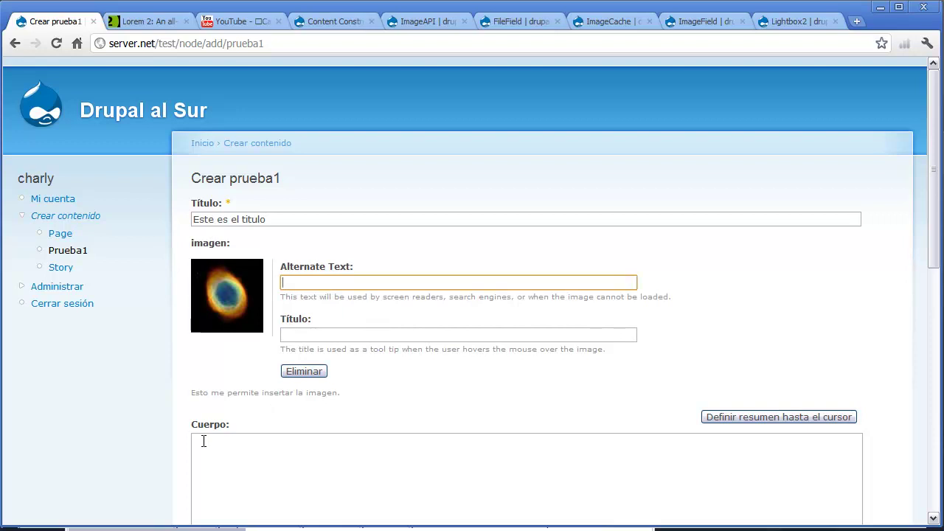
pyautogui.write('texto ')
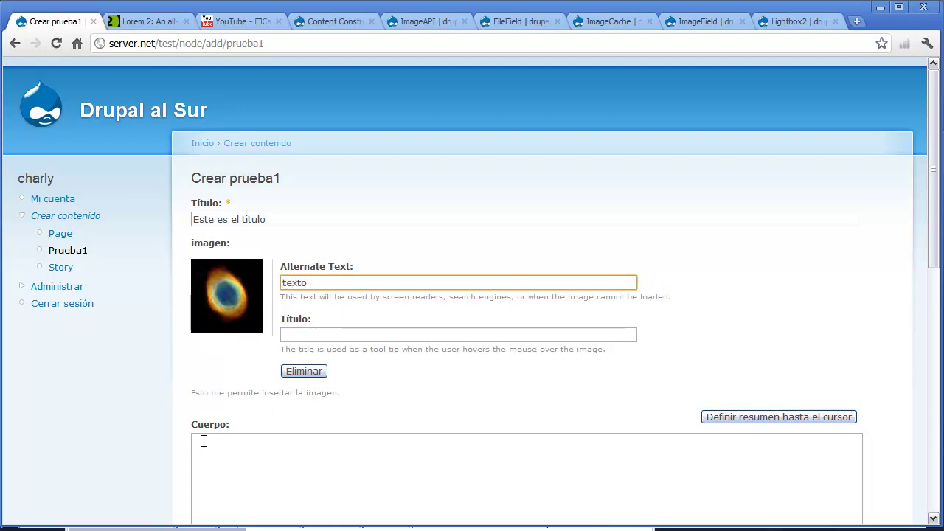
pyautogui.write('alternativo')
pyautogui.press('BackSpace')
pyautogui.press('BackSpace')
pyautogui.write('vo')
pyautogui.press('Tab')
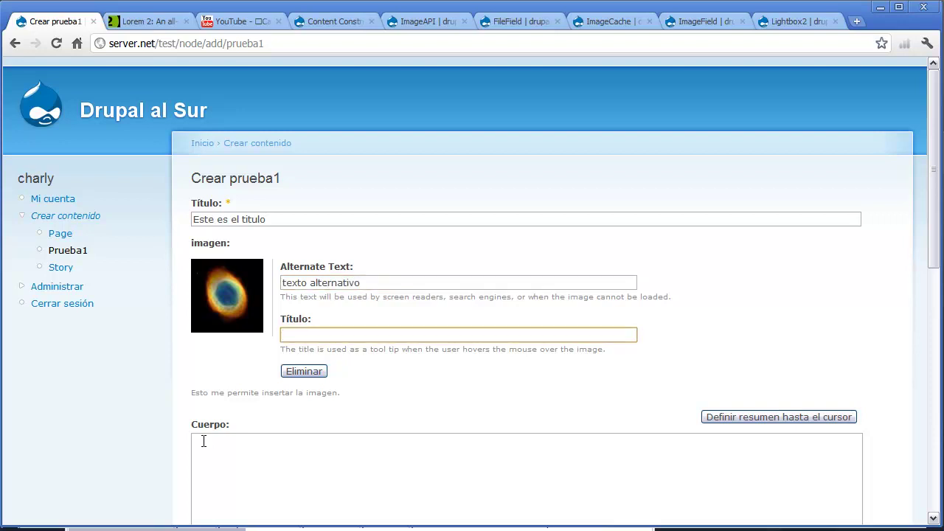
pyautogui.write('titulo de la imagen')
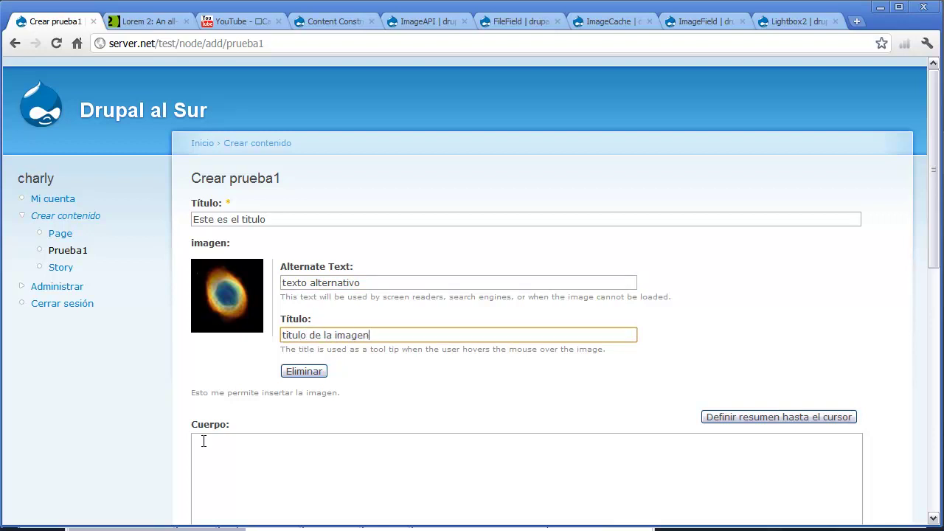
# - Copy the first three short Lorem ipsum paragraphs from the Lorem 2 site
pyautogui.click(150, 21)
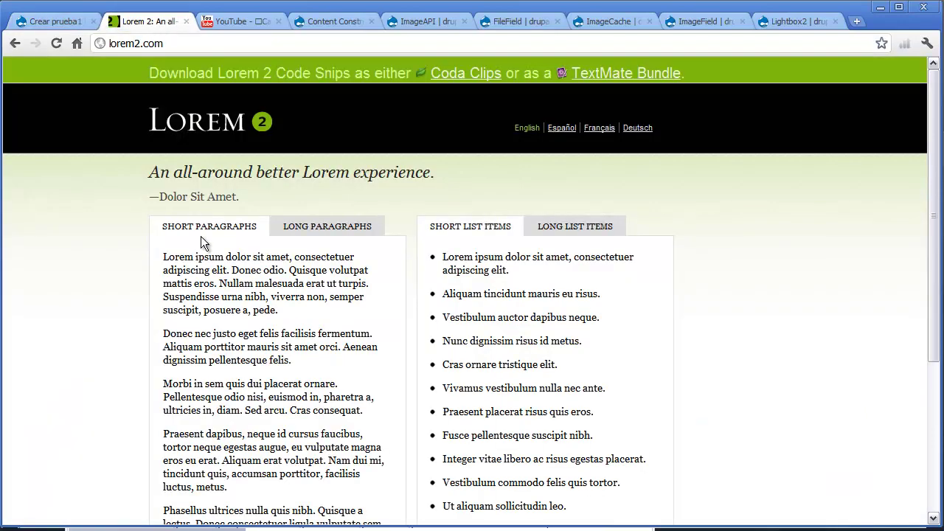
pyautogui.moveTo(363, 411); pyautogui.dragTo(155, 259)
pyautogui.rightClick(217, 280)
pyautogui.click(247, 291)
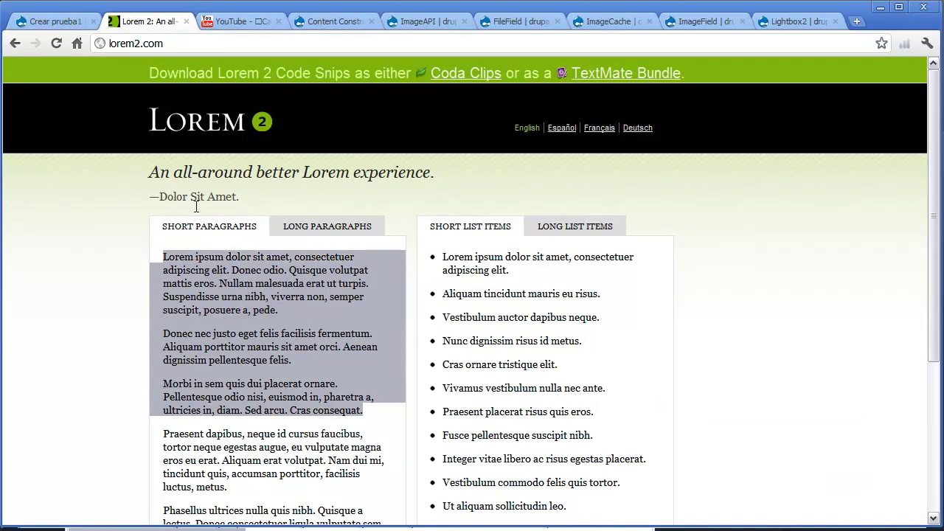
# - Paste the copied paragraphs into the Cuerpo of the new prueba1 node and save the node
pyautogui.click(46, 23)
pyautogui.scroll(-2, 326, 407)
pyautogui.click(316, 362)
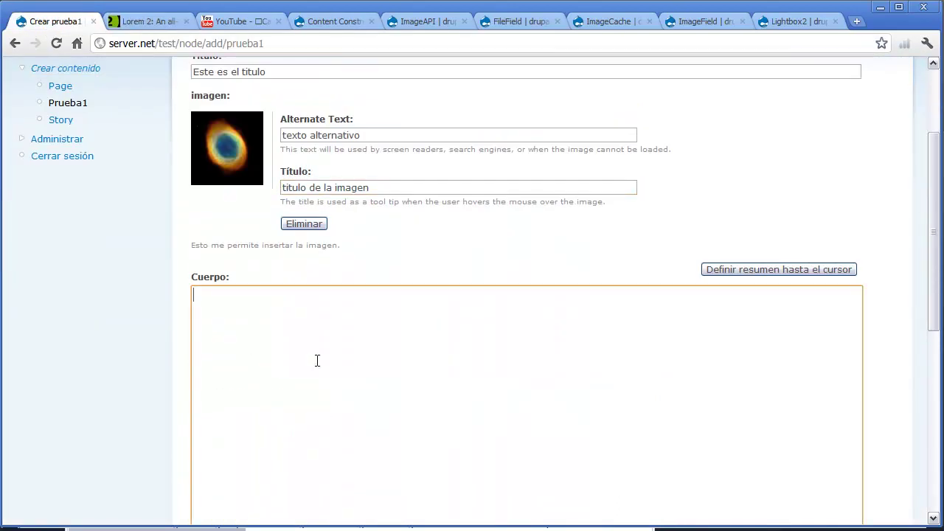
pyautogui.hotkey('ctrl', 'v')
pyautogui.scroll(-5, 312, 379)
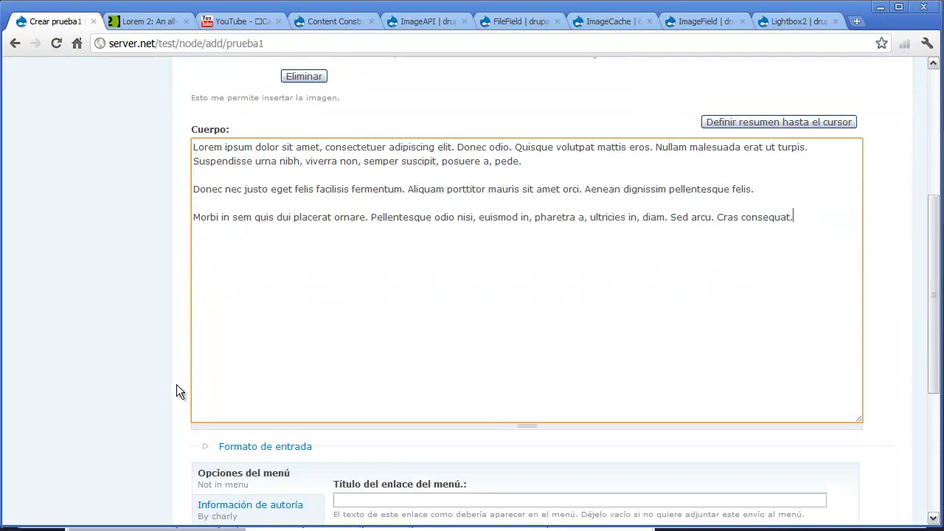
pyautogui.click(197, 460)
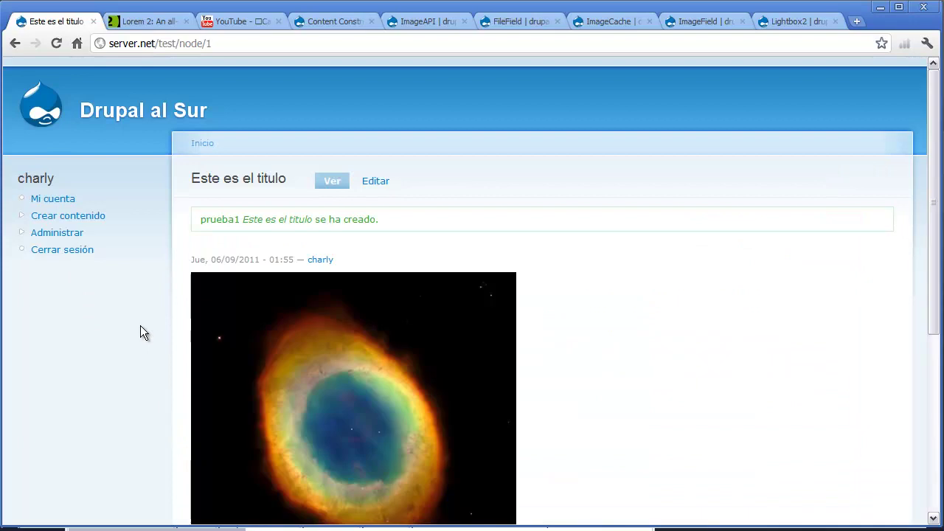
# - Review the saved node's full page and test its image in the Lightbox2 overlay, closing the overlay when done
pyautogui.scroll(-4, 140, 325)
pyautogui.scroll(2, 140, 333)
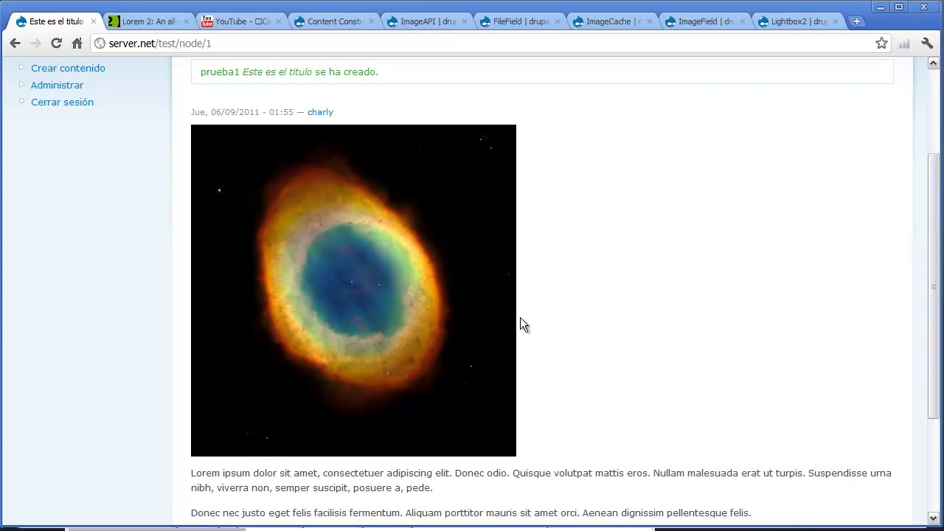
pyautogui.scroll(-1, 567, 319)
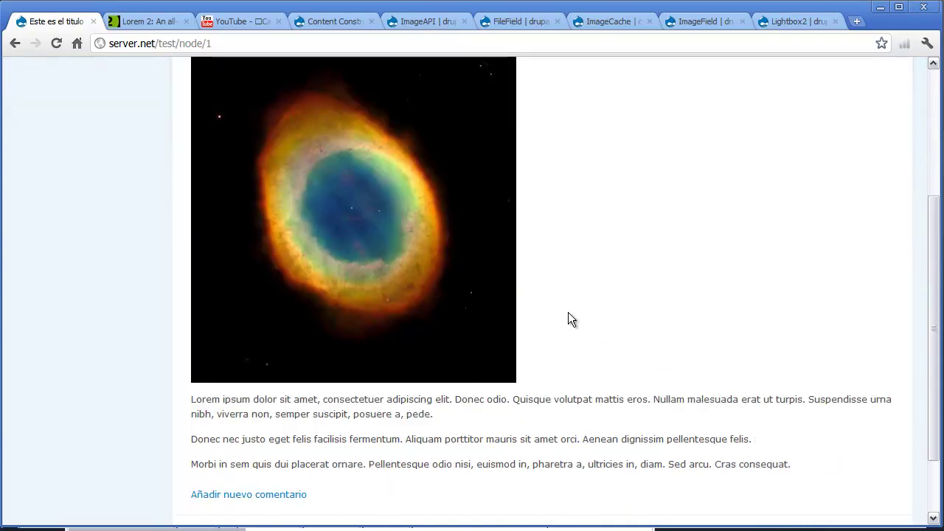
pyautogui.scroll(-1, 476, 320)
pyautogui.scroll(2, 575, 346)
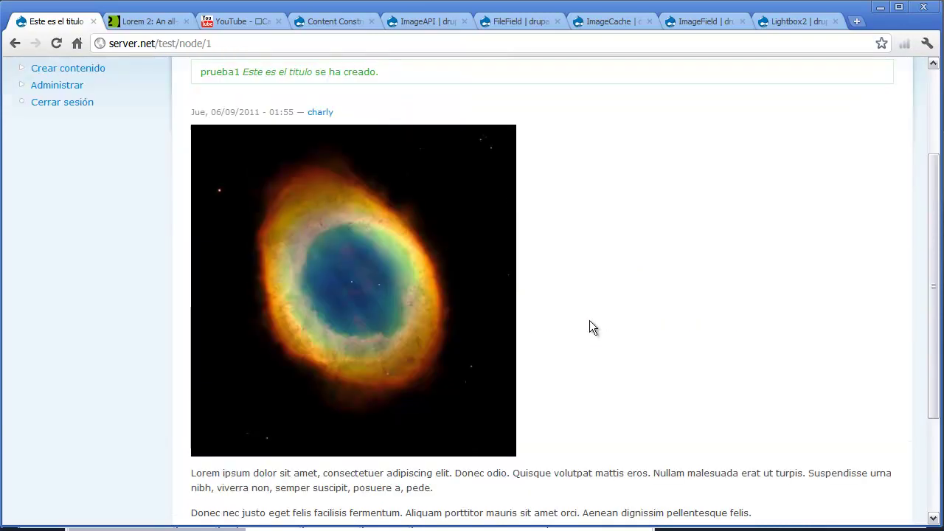
pyautogui.click(381, 314)
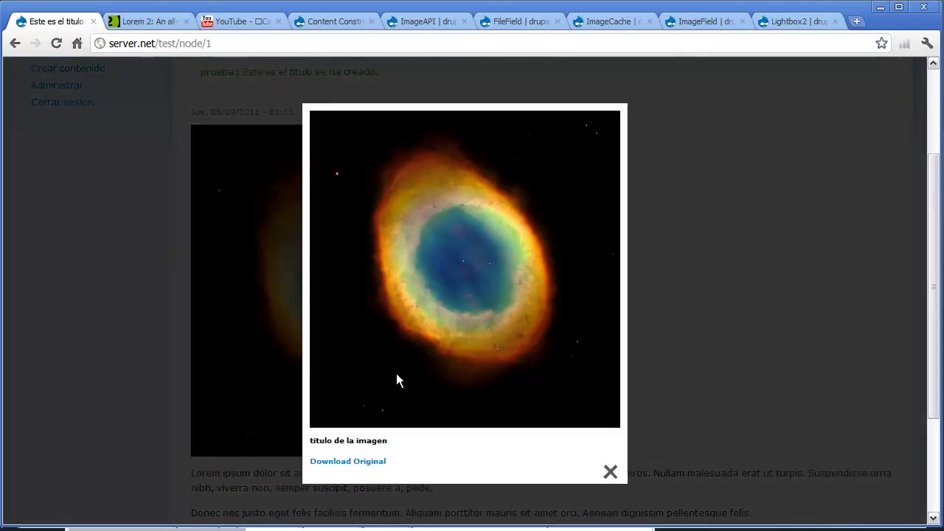
pyautogui.click(588, 475)
pyautogui.click(449, 391)
pyautogui.click(610, 473)
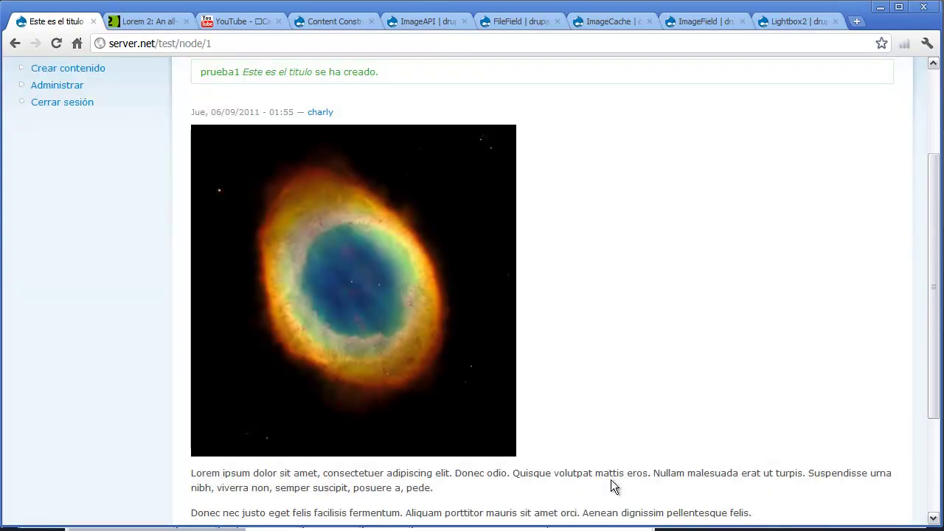
# - Examine how the image and body text are laid out on the node's full page
pyautogui.scroll(-2, 576, 413)
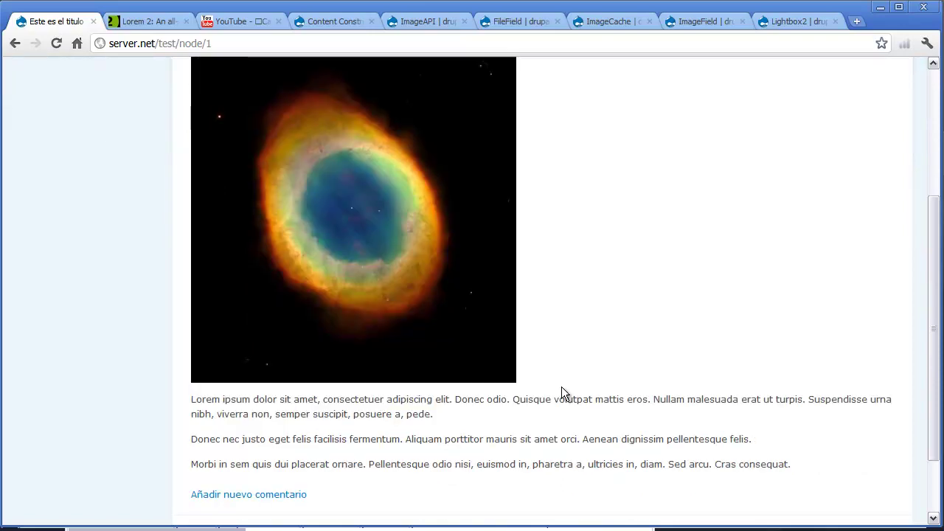
pyautogui.scroll(3, 593, 324)
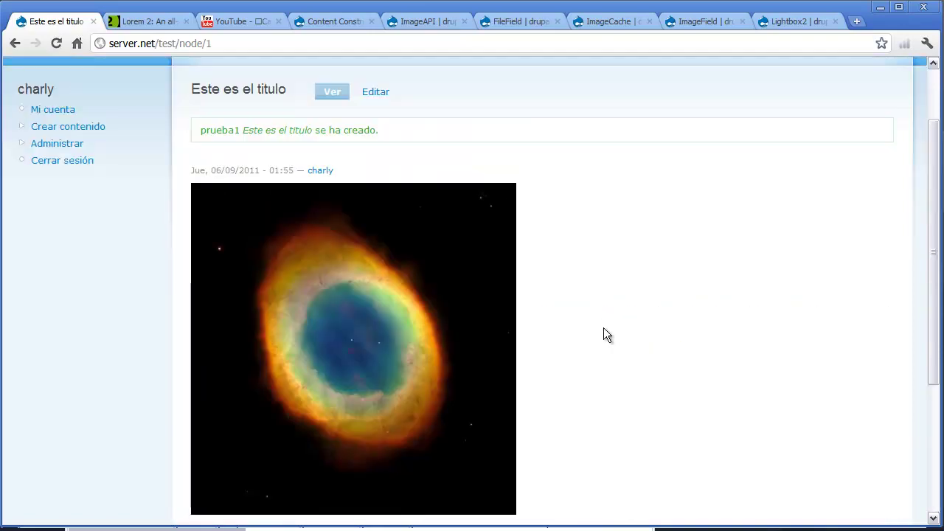
pyautogui.scroll(-2, 604, 331)
pyautogui.scroll(2, 575, 383)
pyautogui.scroll(-2, 577, 377)
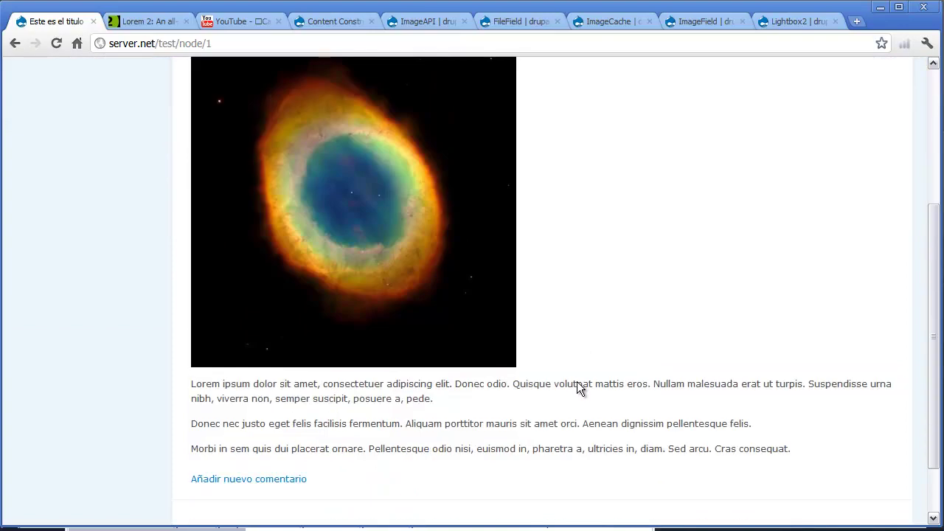
pyautogui.scroll(2, 577, 381)
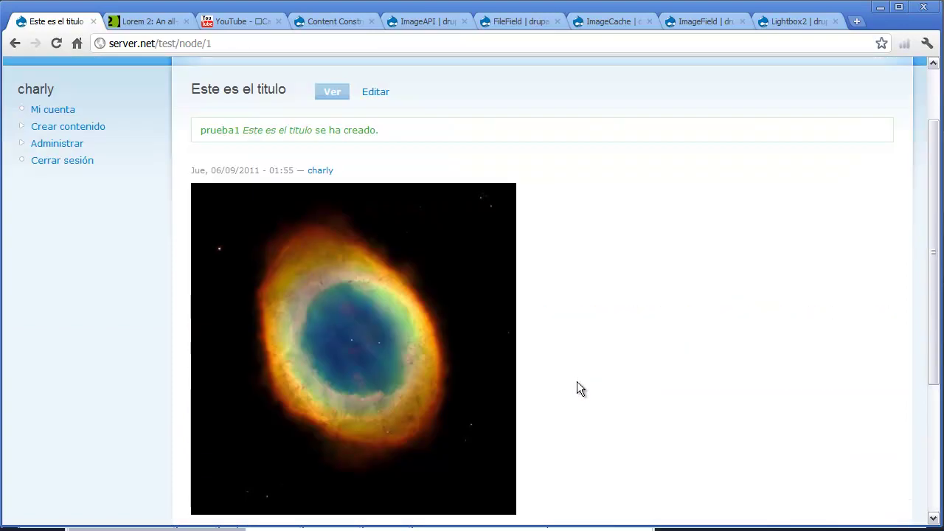
pyautogui.scroll(1, 576, 382)
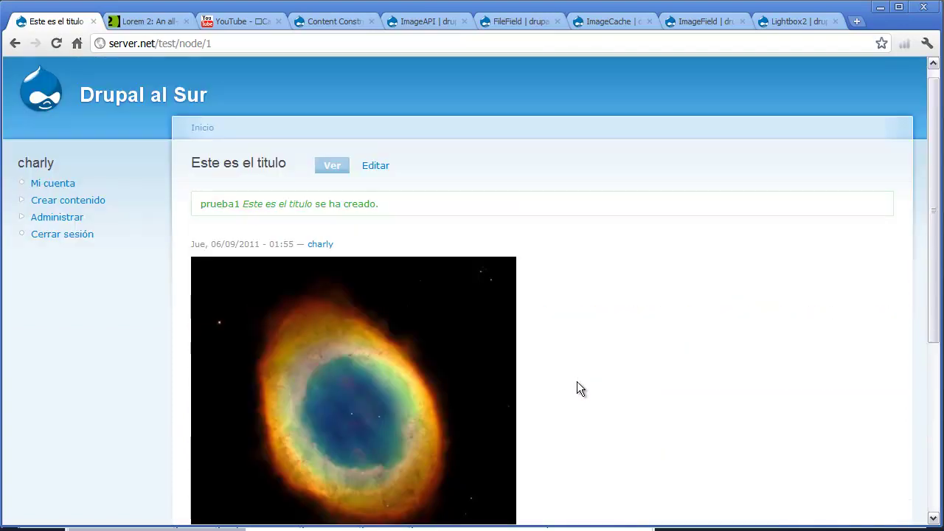
# - View the node's teaser on the site front page, test its image link to the full node, and return to the front page
pyautogui.click(141, 98)
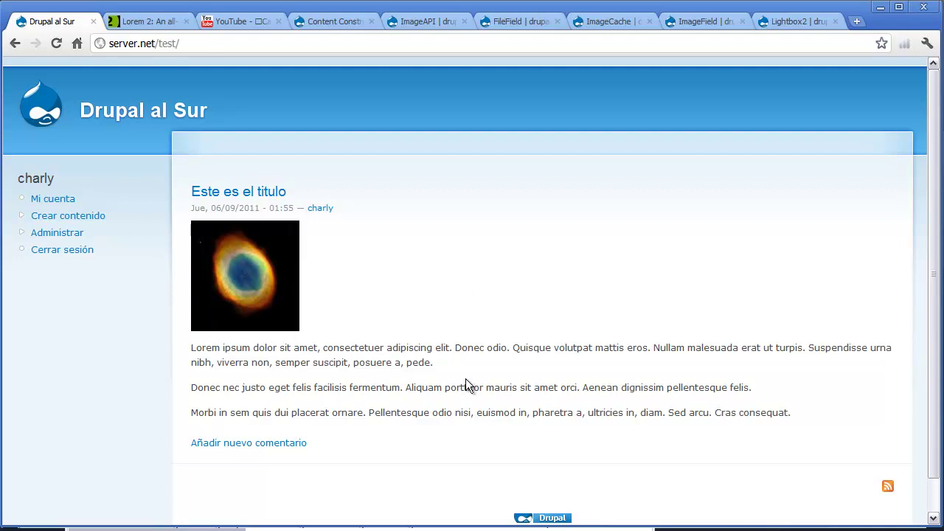
pyautogui.click(238, 294)
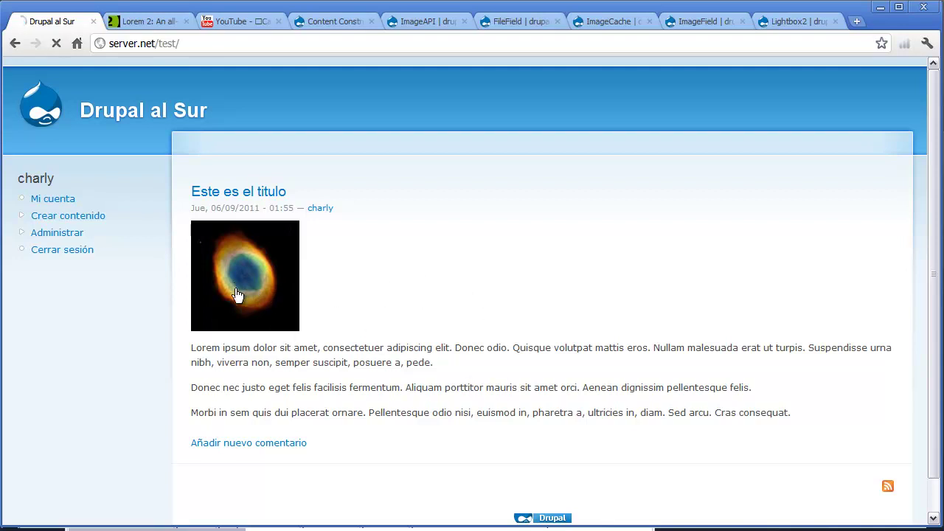
pyautogui.scroll(-3, 475, 329)
pyautogui.scroll(2, 443, 326)
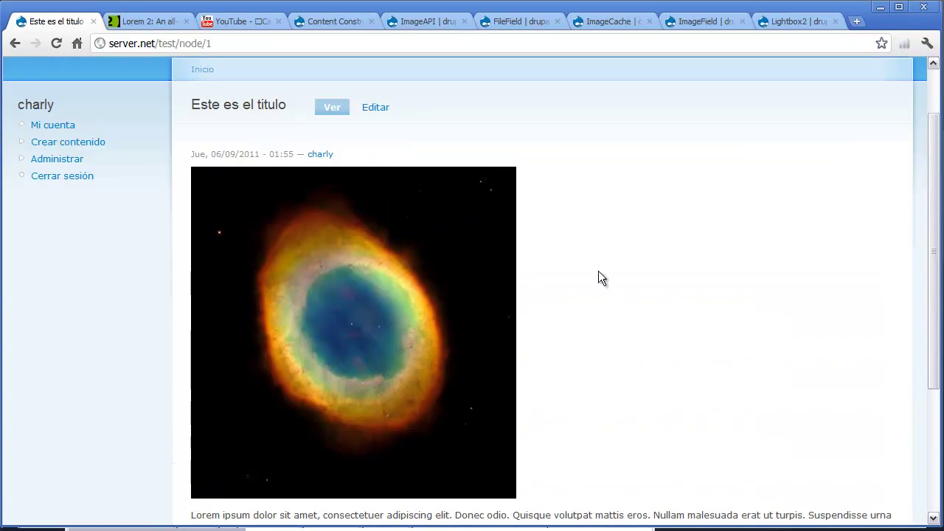
pyautogui.click(15, 43)
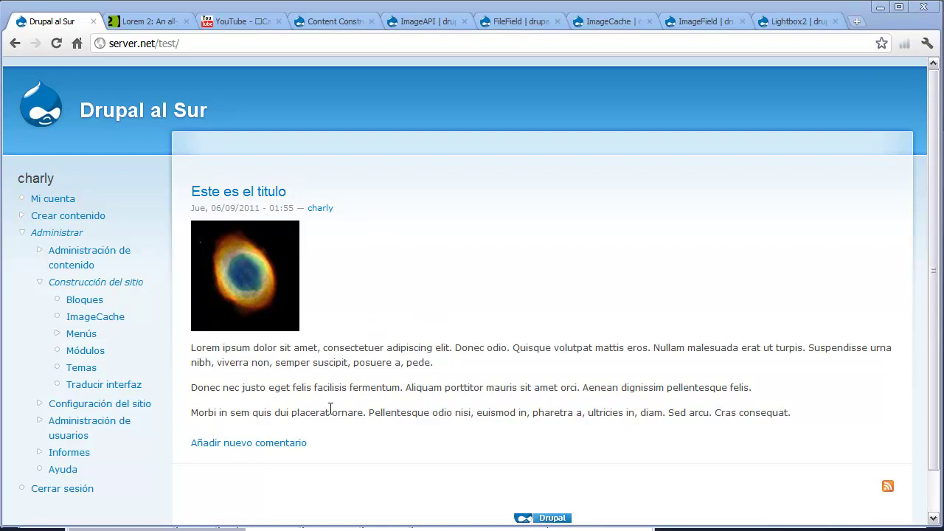
# - Compare the ImageCache preset list with the teaser image on the site front page
pyautogui.click(118, 316)
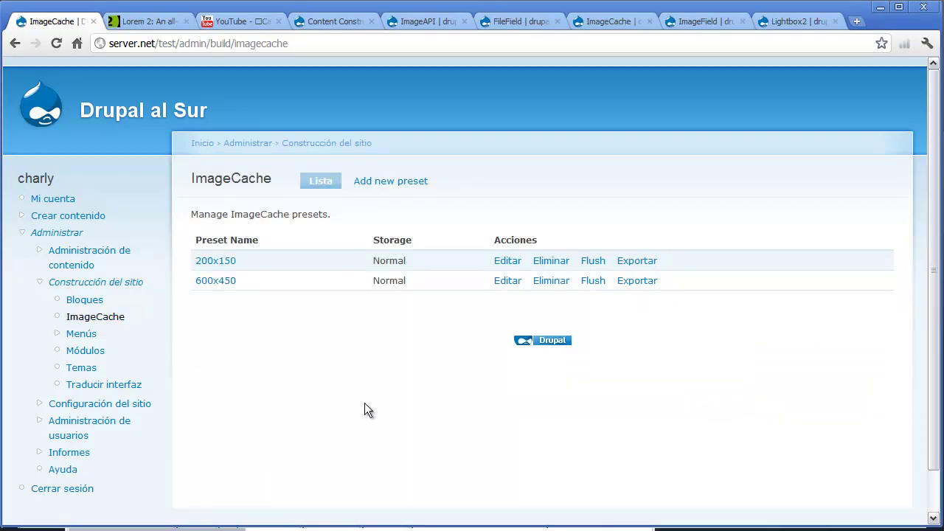
pyautogui.click(142, 112)
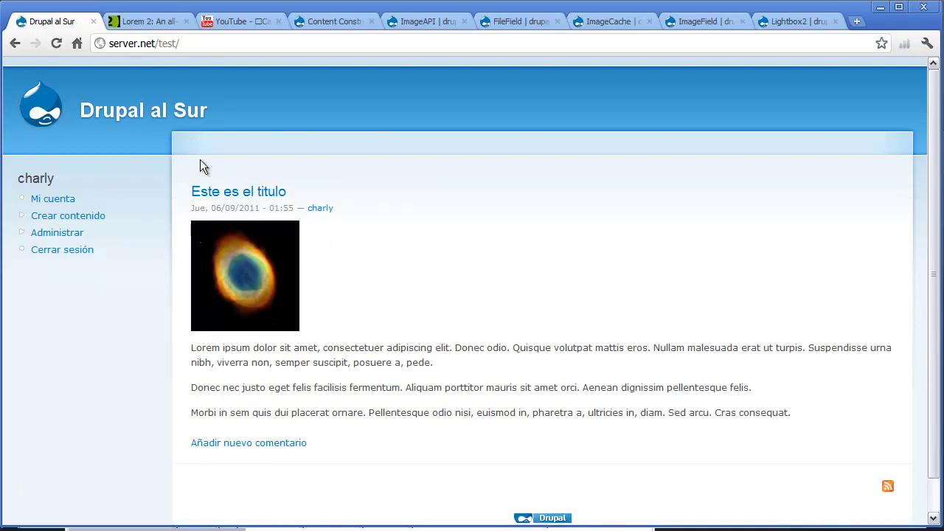
pyautogui.click(15, 43)
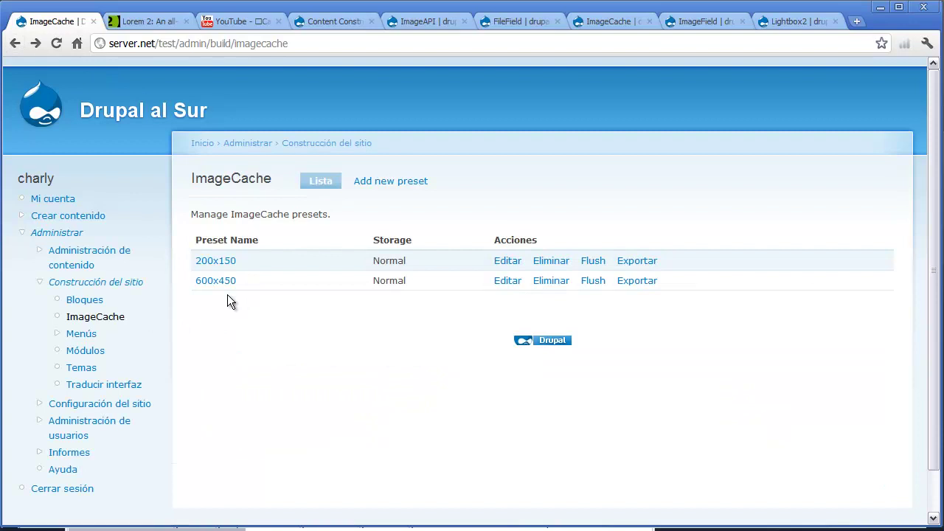
# - Open the full node through its front-page teaser image and inspect the larger image there
pyautogui.click(142, 112)
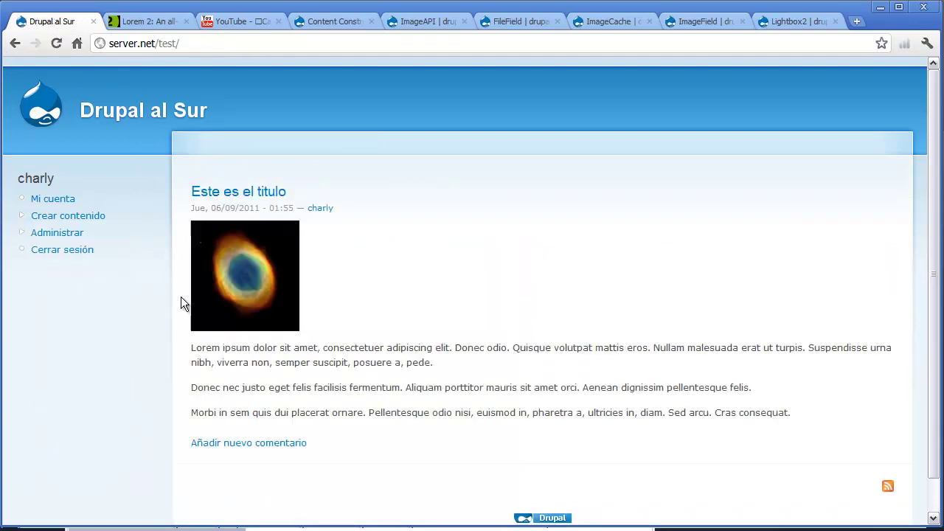
pyautogui.click(233, 274)
pyautogui.scroll(-4, 605, 353)
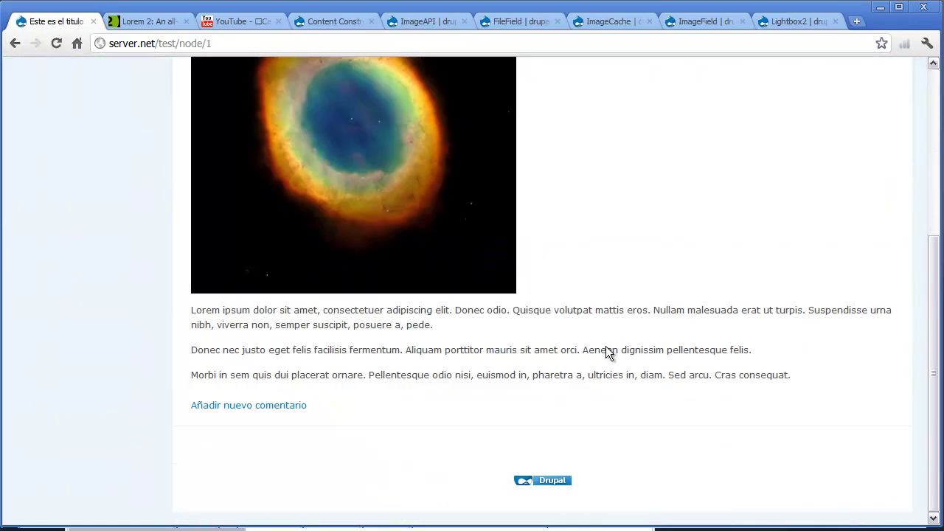
pyautogui.scroll(2, 606, 353)
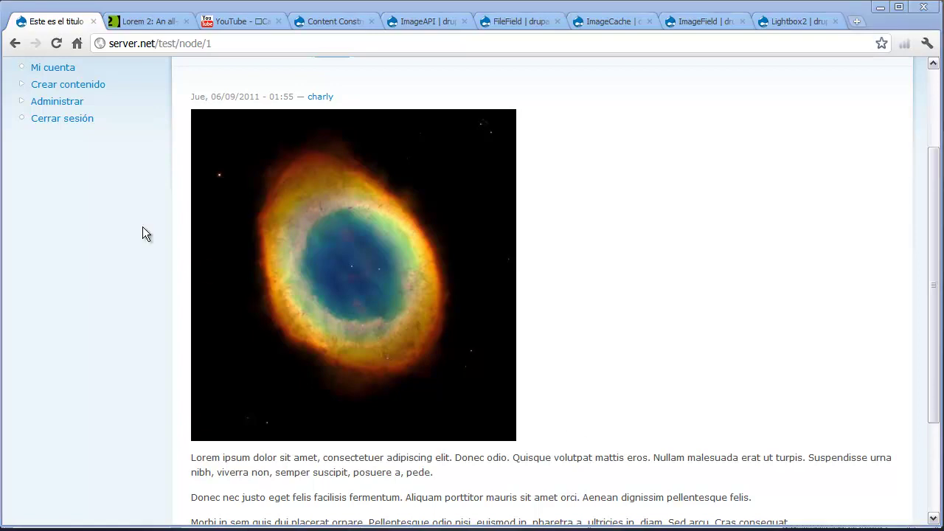
# - Enable the Corolla theme, make it the site's default theme and save the theme configuration
pyautogui.click(57, 103)
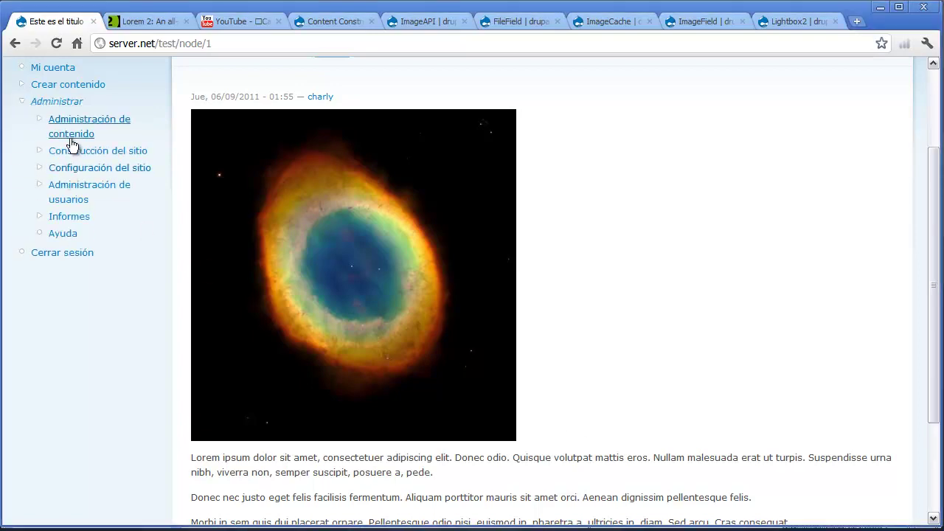
pyautogui.click(72, 155)
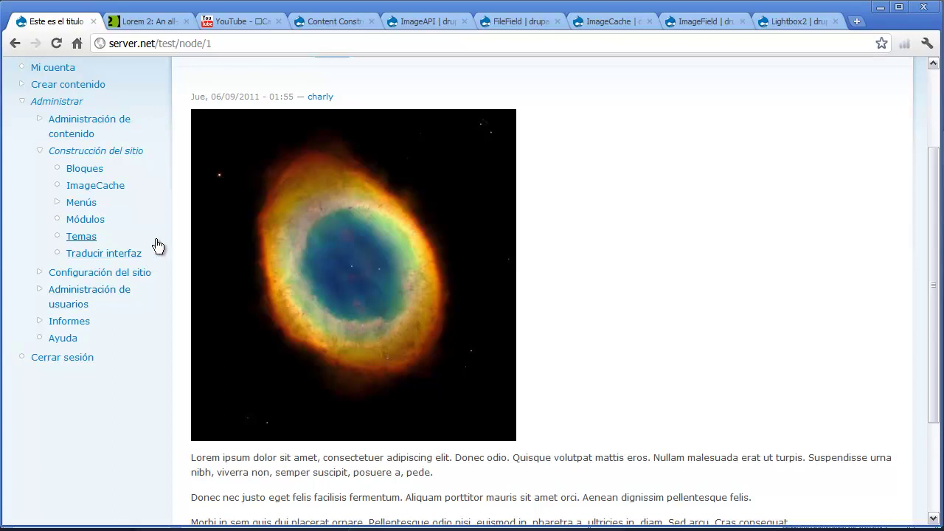
pyautogui.click(97, 240)
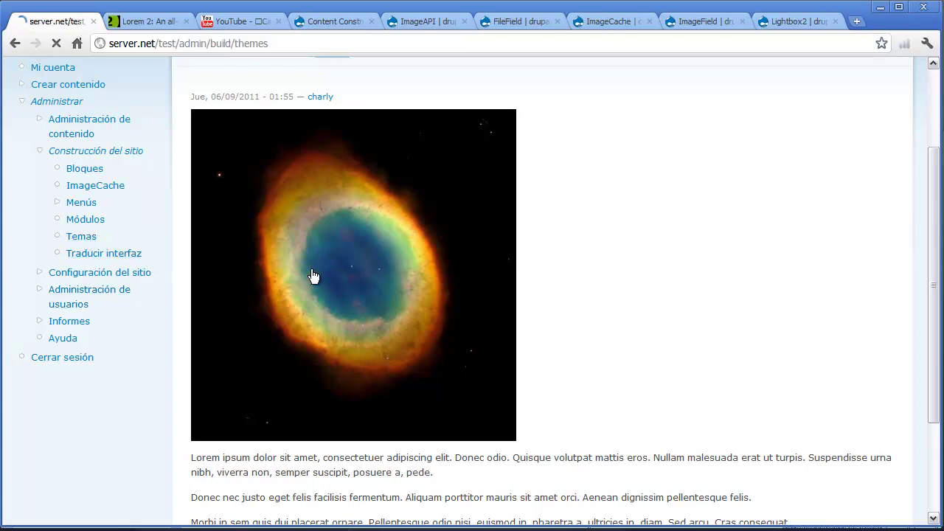
pyautogui.scroll(-2, 490, 319)
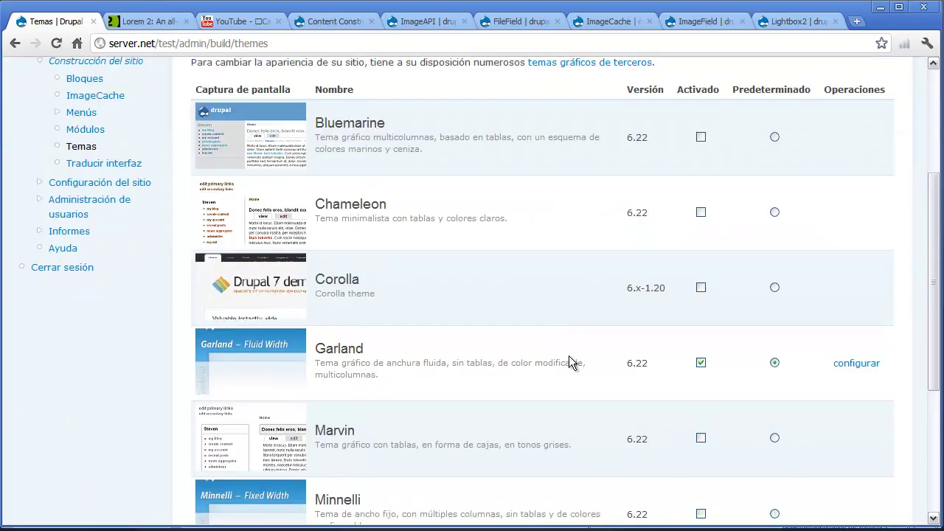
pyautogui.click(701, 289)
pyautogui.click(775, 287)
pyautogui.scroll(-3, 516, 292)
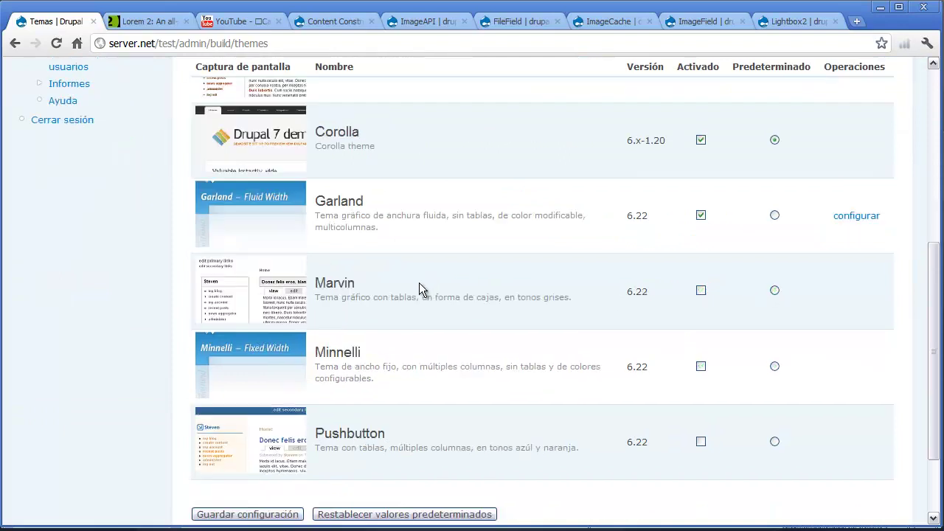
pyautogui.click(222, 406)
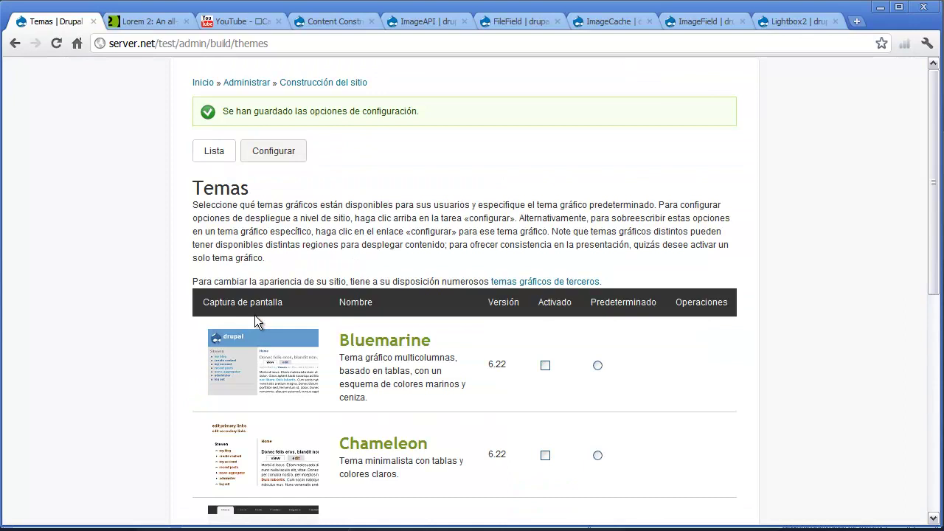
# - Set the administration theme to Garland and save the configuration
pyautogui.scroll(-3, 194, 262)
pyautogui.scroll(3, 196, 229)
pyautogui.click(246, 83)
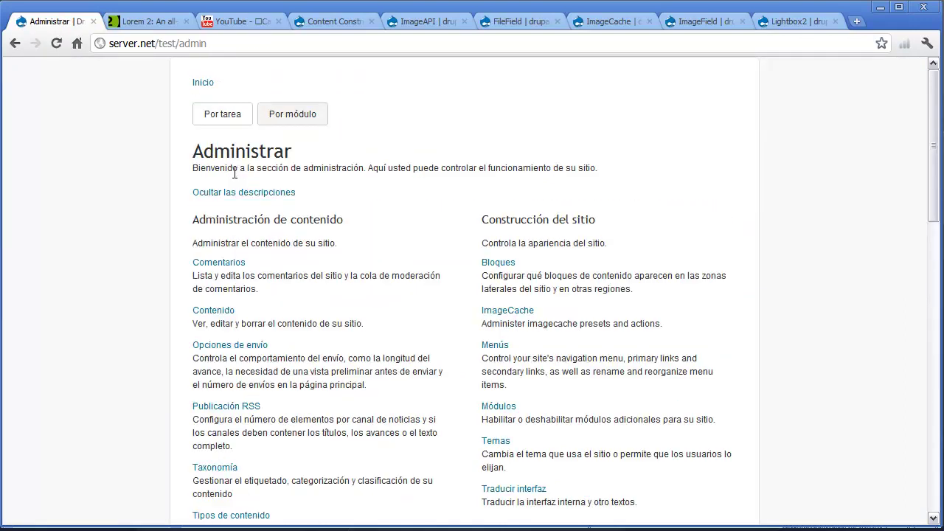
pyautogui.scroll(-6, 235, 171)
pyautogui.scroll(-2, 236, 182)
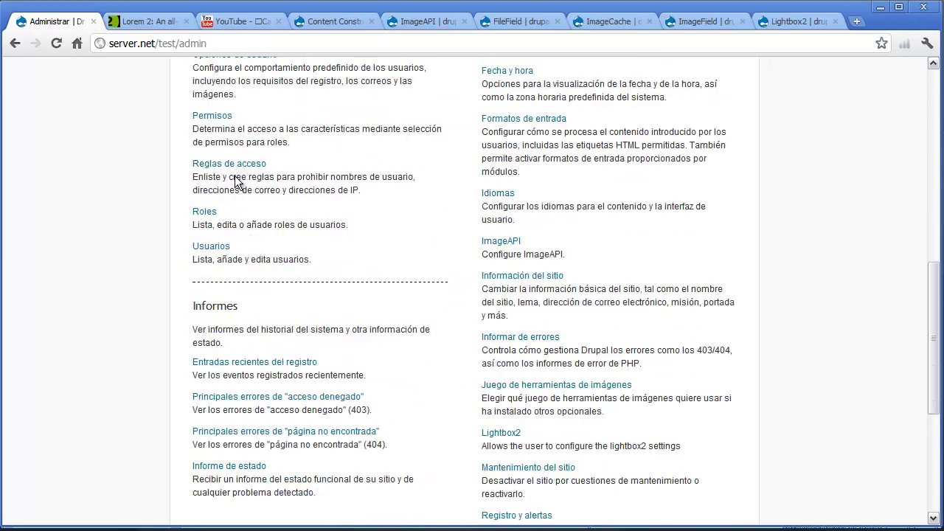
pyautogui.scroll(-4, 236, 182)
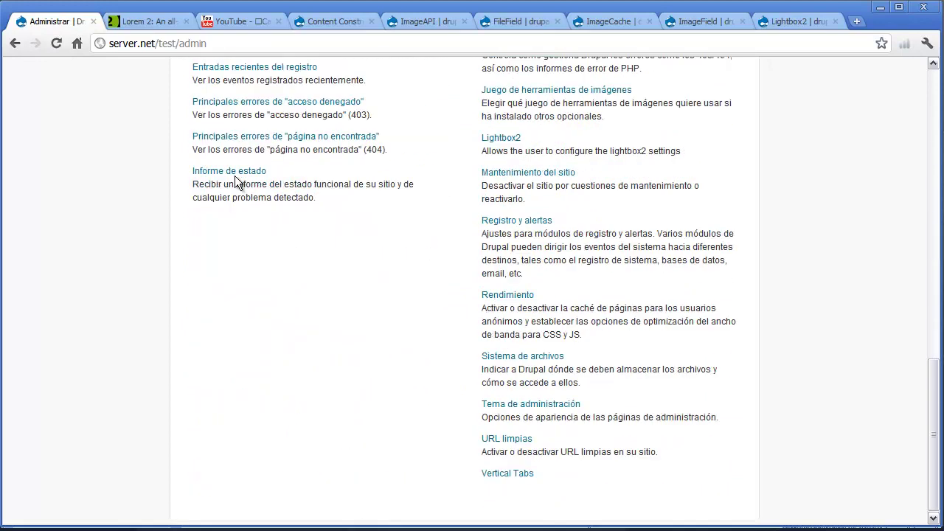
pyautogui.click(506, 405)
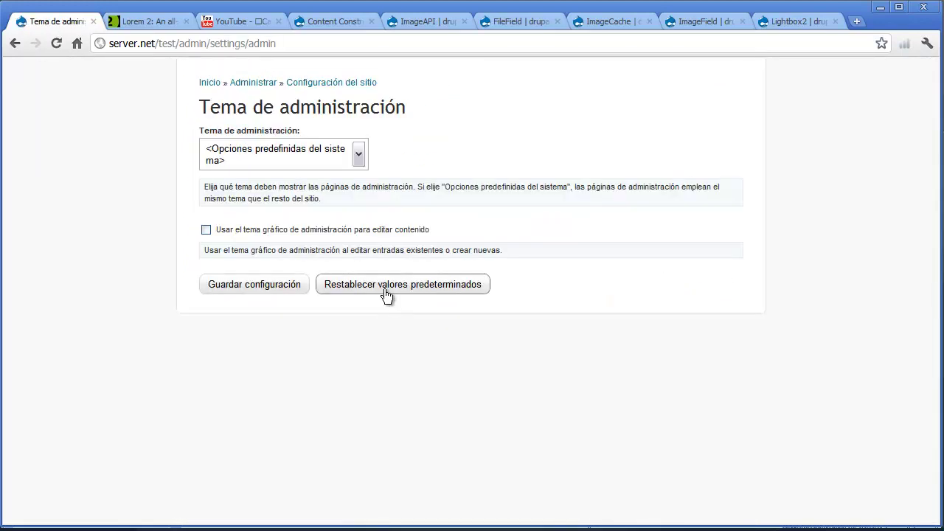
pyautogui.click(359, 154)
pyautogui.click(313, 224)
pyautogui.click(264, 275)
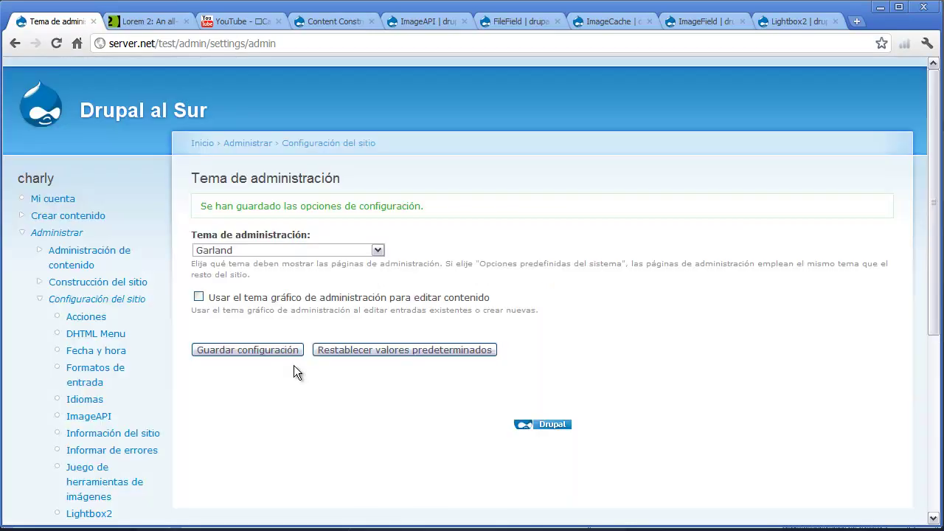
# - Open the site's front page in a new browser tab and view the node teaser in the new theme
pyautogui.rightClick(127, 119)
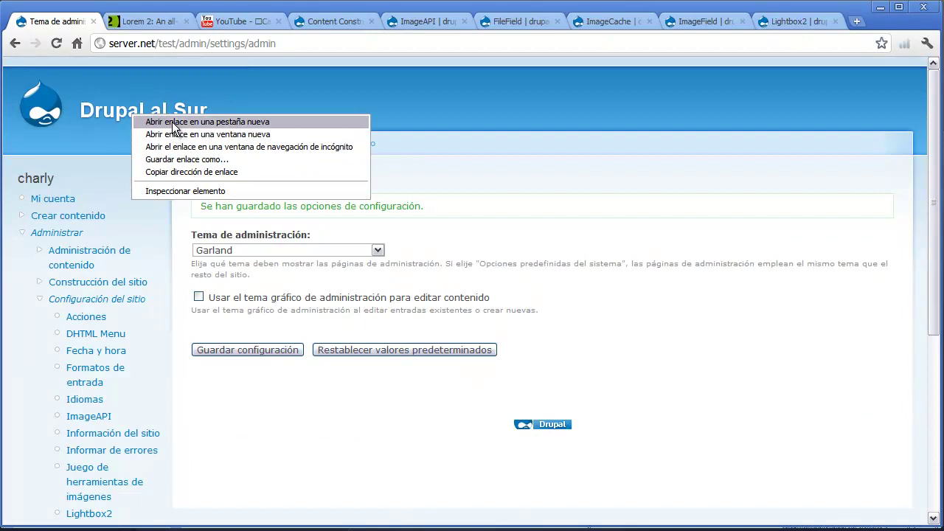
pyautogui.click(172, 122)
pyautogui.click(125, 22)
pyautogui.scroll(-1, 120, 221)
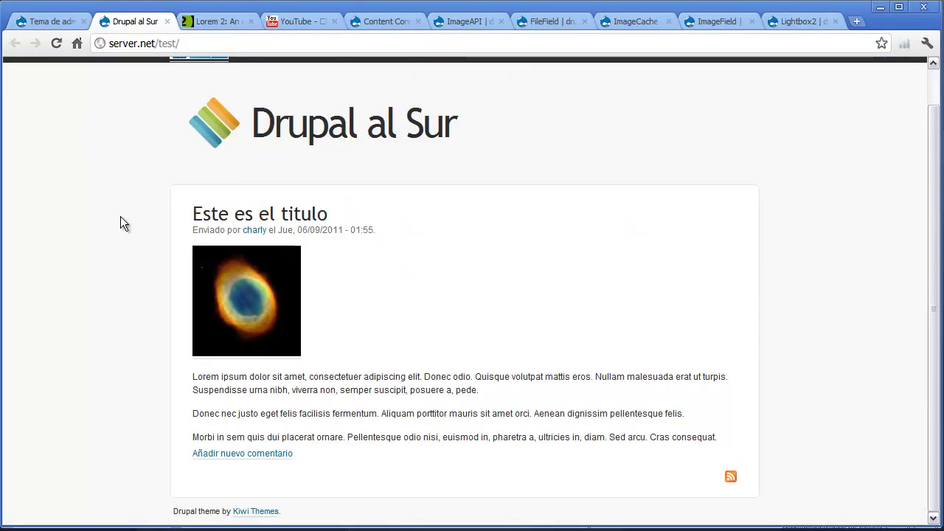
# - Open the full node through its teaser image and examine how the image and body text are laid out in Corolla
pyautogui.click(275, 310)
pyautogui.scroll(-3, 507, 329)
pyautogui.scroll(-2, 617, 332)
pyautogui.scroll(3, 617, 332)
pyautogui.scroll(-3, 618, 333)
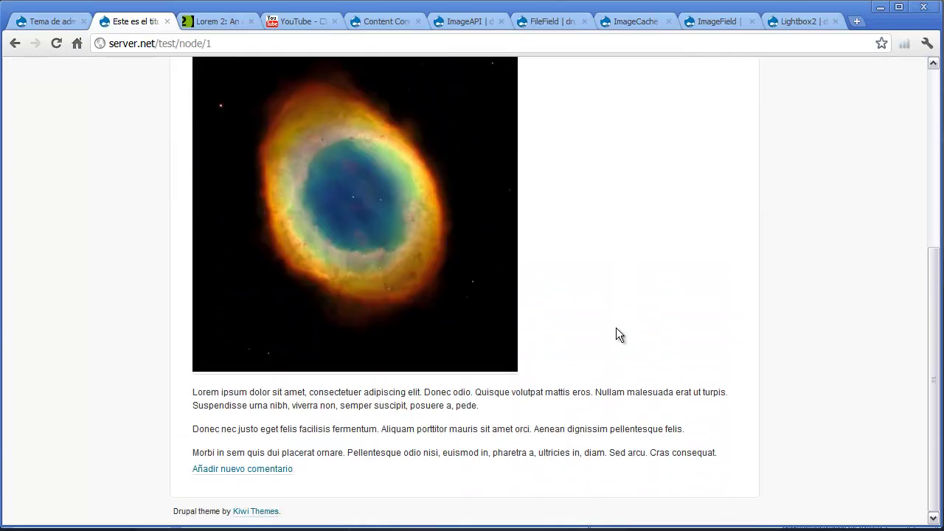
pyautogui.scroll(4, 617, 334)
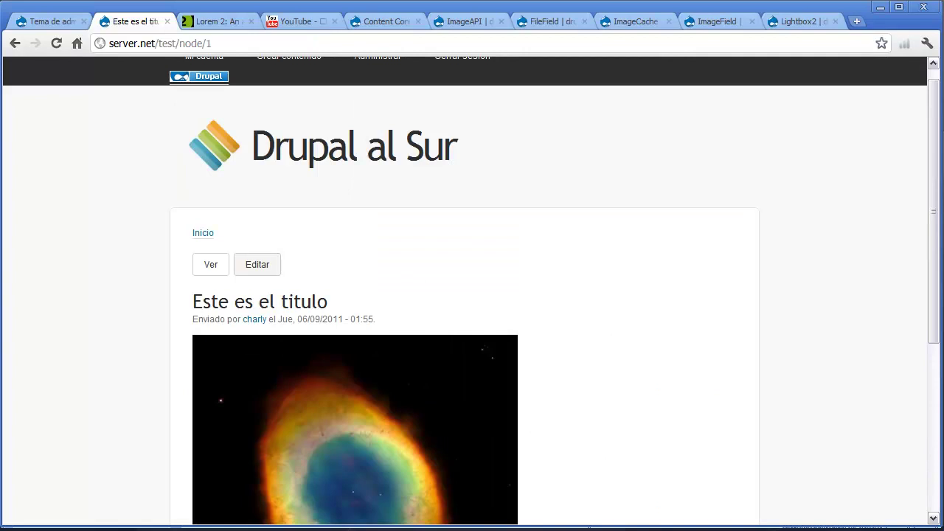
# - Switch to FileZilla, open the remote corolla theme folder and browse its files for the main stylesheet
pyautogui.hotkey('alt', 'Tab')
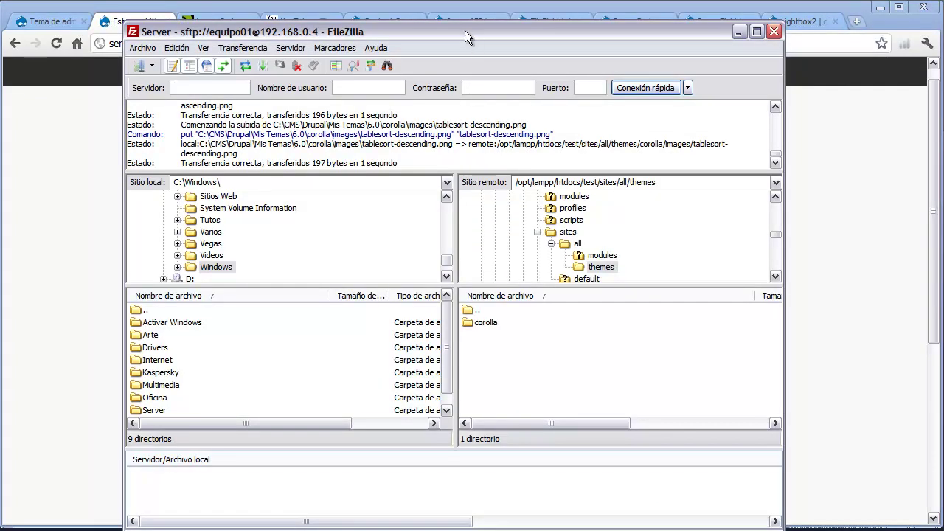
pyautogui.moveTo(465, 30); pyautogui.dragTo(440, 9)
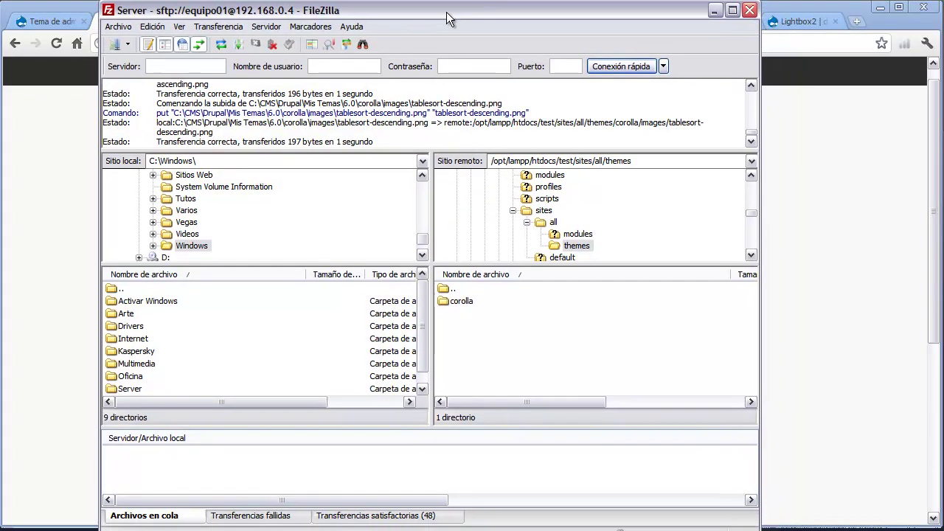
pyautogui.doubleClick(449, 302)
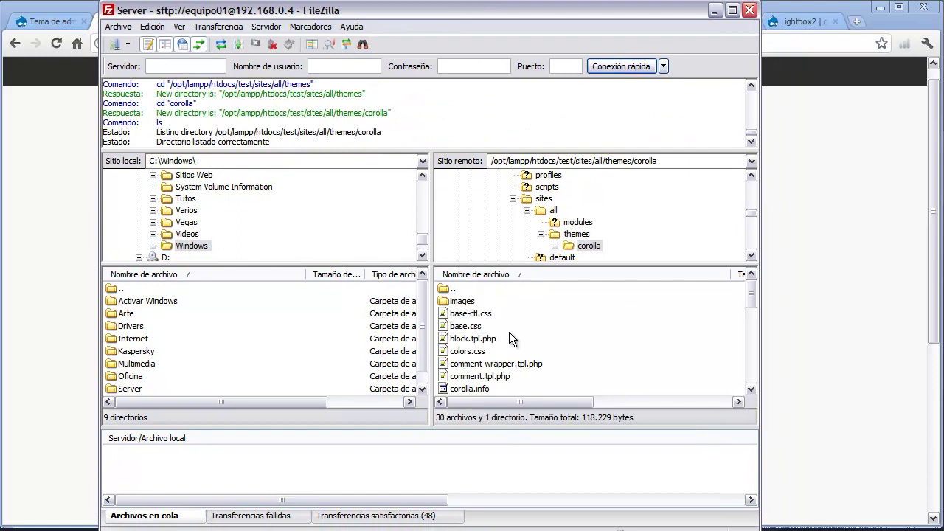
pyautogui.scroll(-5, 513, 339)
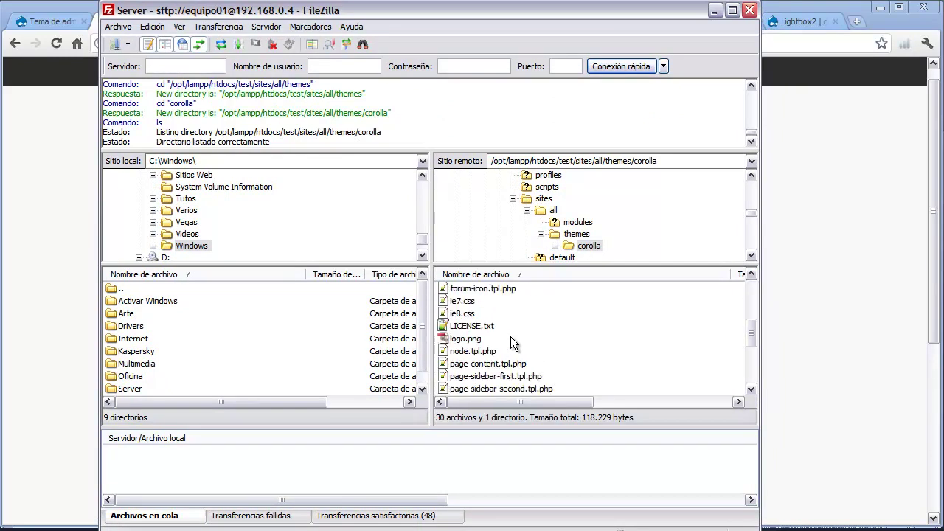
pyautogui.click(513, 341)
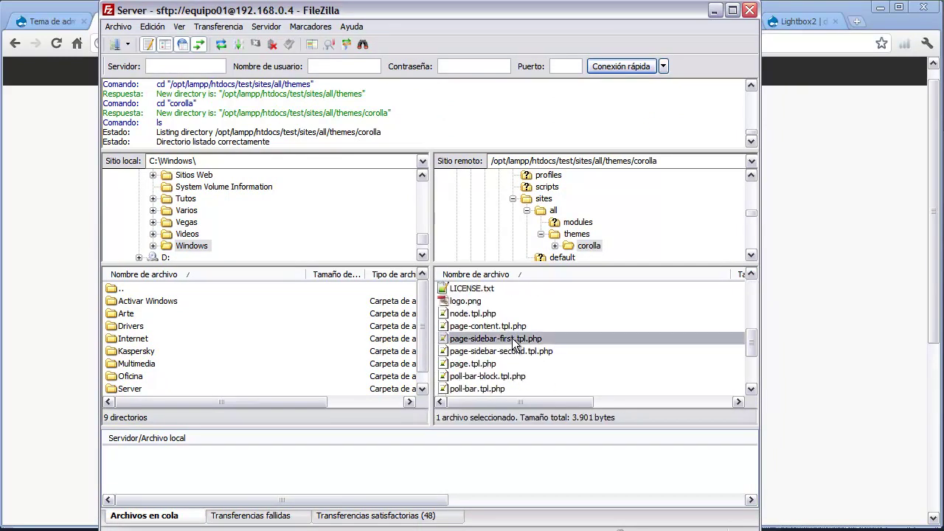
pyautogui.press('Down')
pyautogui.press('Down')
pyautogui.press('Down')
pyautogui.press('Down')
pyautogui.press('Down')
pyautogui.press('Down')
pyautogui.press('Down')
pyautogui.press('Down')
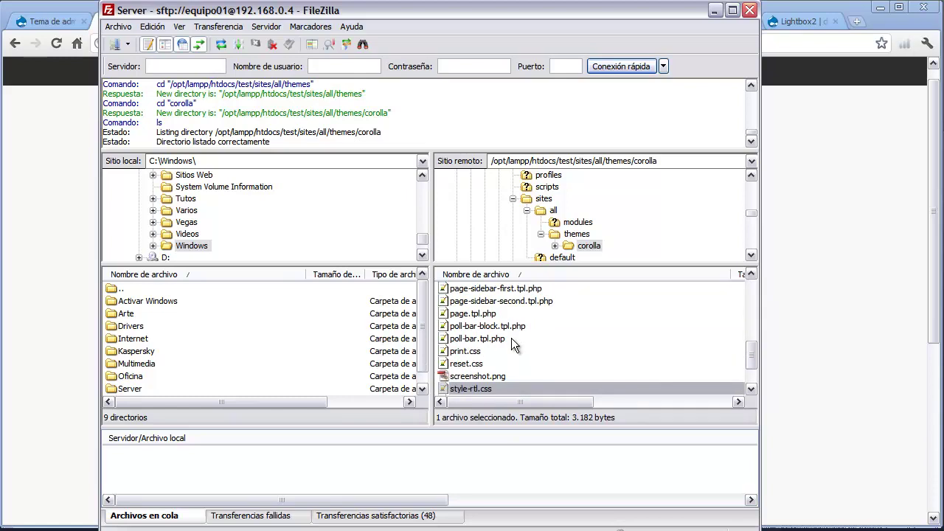
pyautogui.scroll(-1, 511, 339)
# - Open the corolla theme's style.css from the server for editing in Notepad++
pyautogui.click(477, 363)
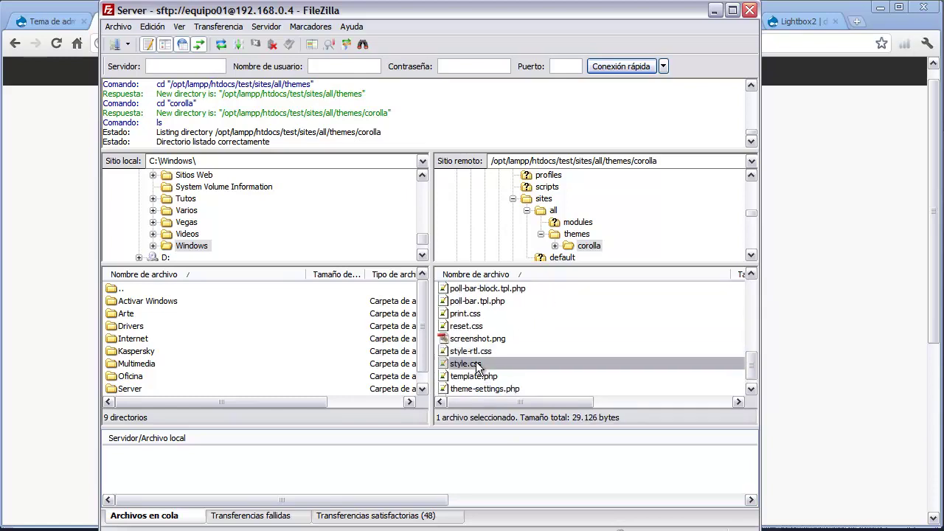
pyautogui.rightClick(476, 364)
pyautogui.click(537, 402)
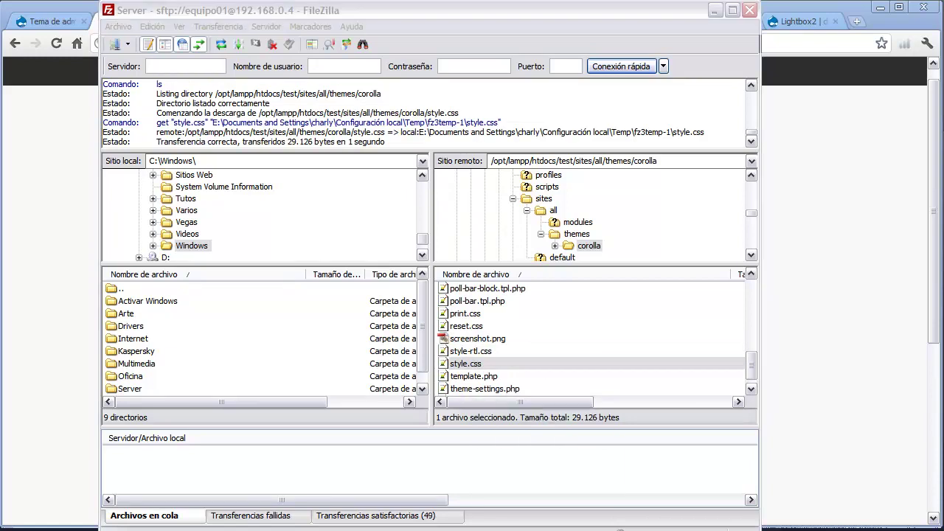
pyautogui.click(544, 253)
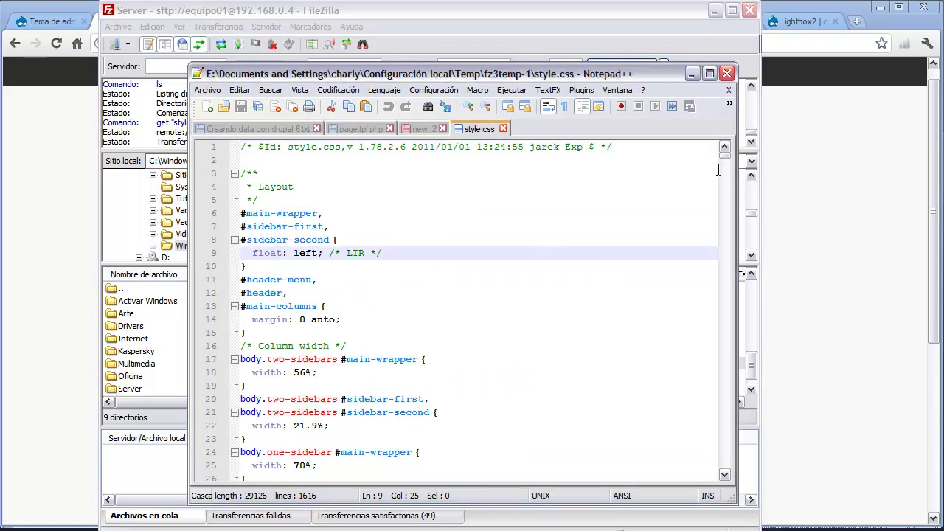
# - At the end of style.css, add a .field-[field-name-here] rule with float: left, padding-top:0px, padding-right:10px, margin-right:10px and margin-bottom:10px
pyautogui.moveTo(721, 157); pyautogui.dragTo(725, 472)
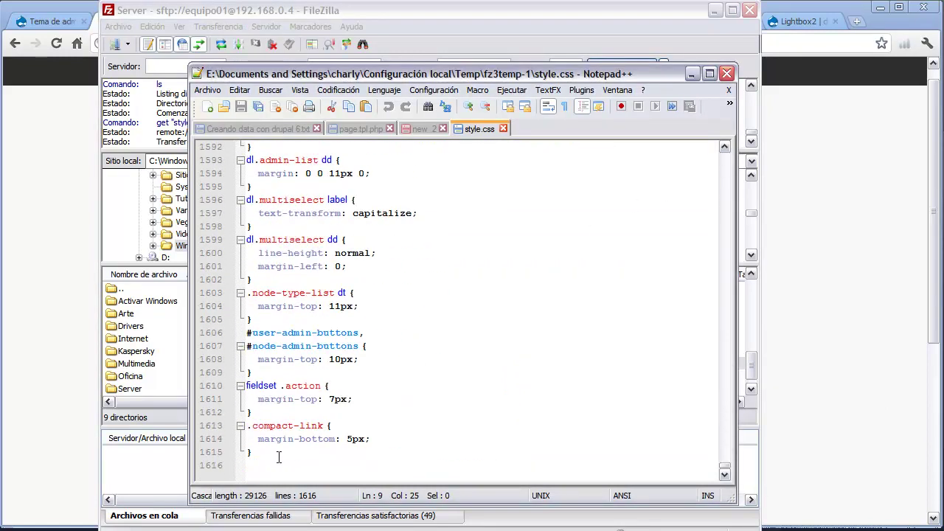
pyautogui.click(321, 460)
pyautogui.write('.field-[field-name-here] { float: left; padding-top:0px; padding-right:10px; margin-right:10px; margin-bottom:10px; }')
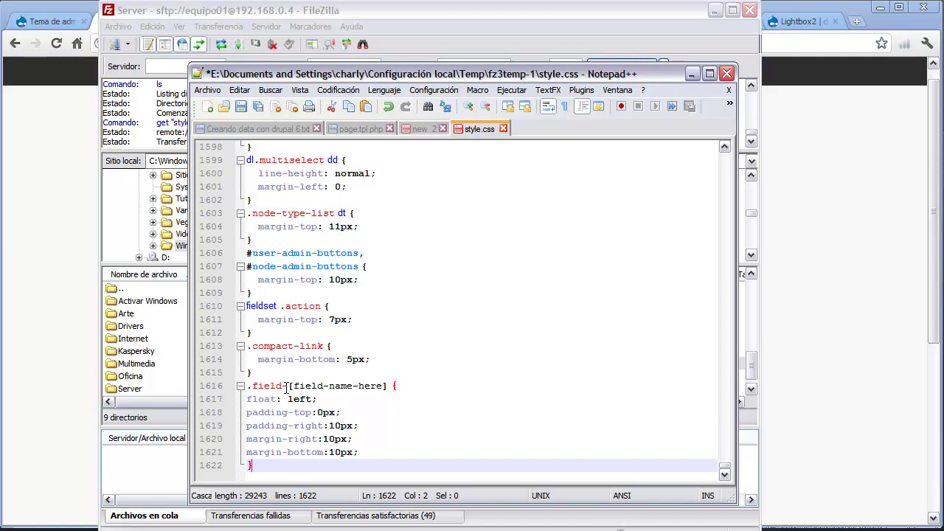
pyautogui.click(287, 385)
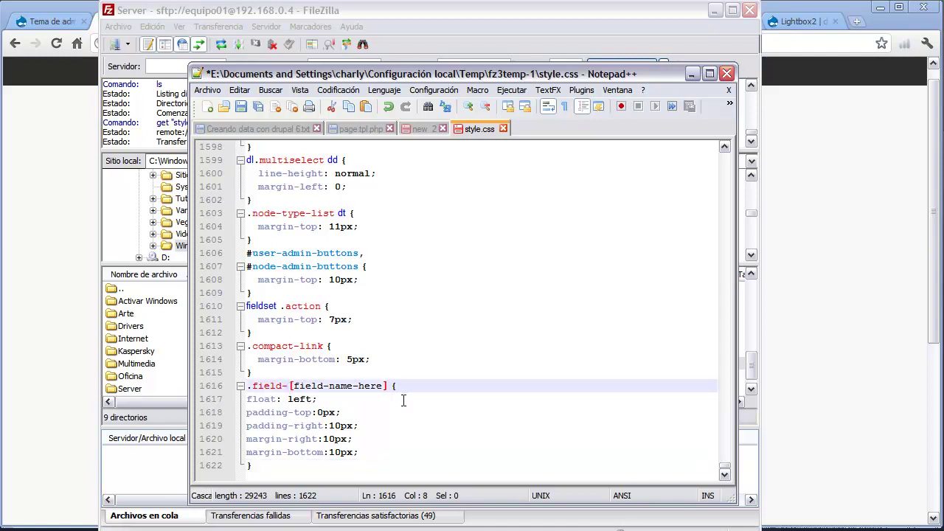
# - Switch to the browser, open the field management page of the prueba1 content type and copy the image field's label "imagen"
pyautogui.click(80, 4)
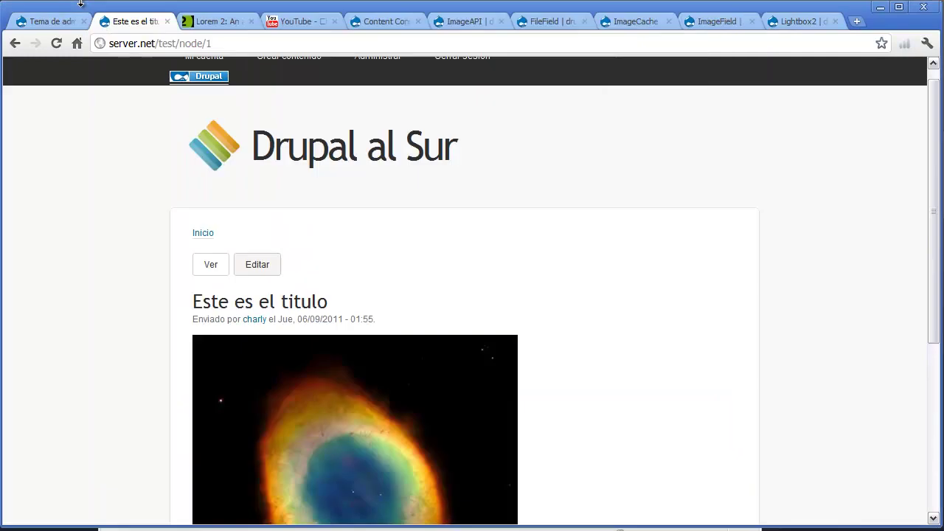
pyautogui.click(38, 22)
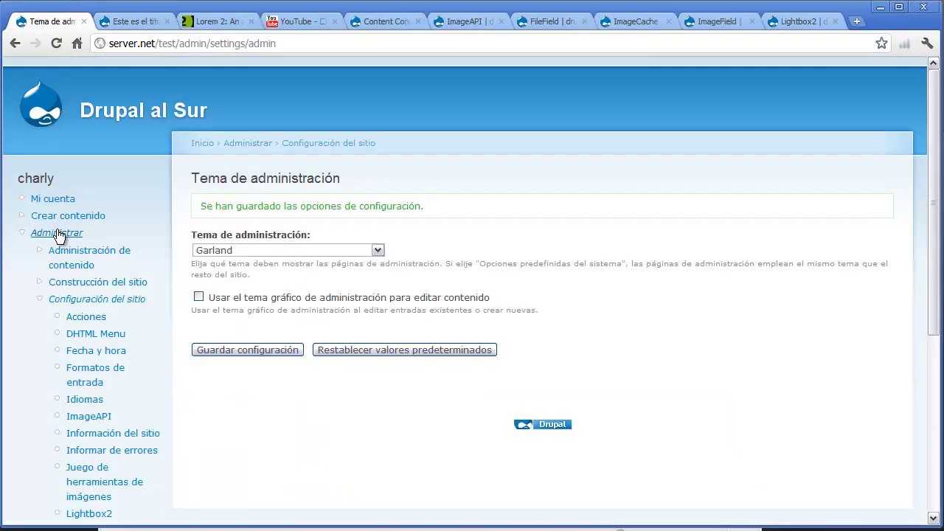
pyautogui.click(65, 265)
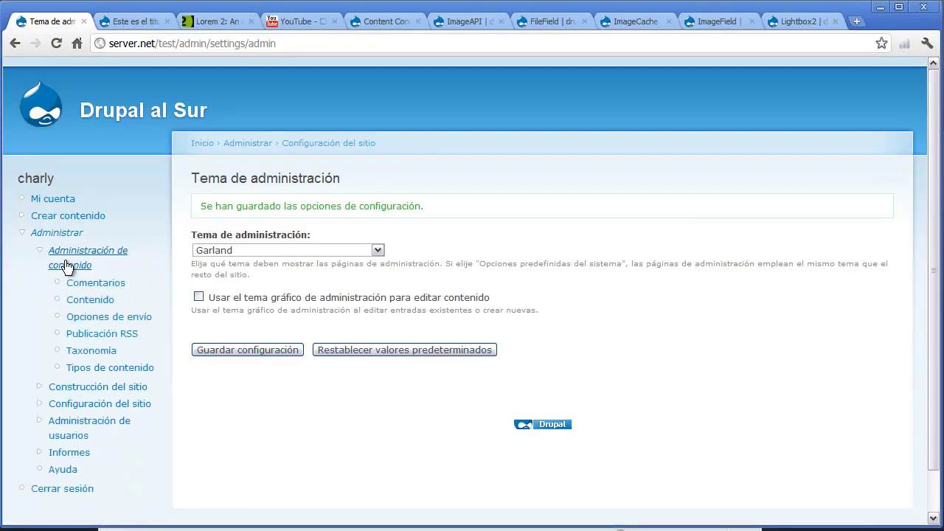
pyautogui.click(83, 368)
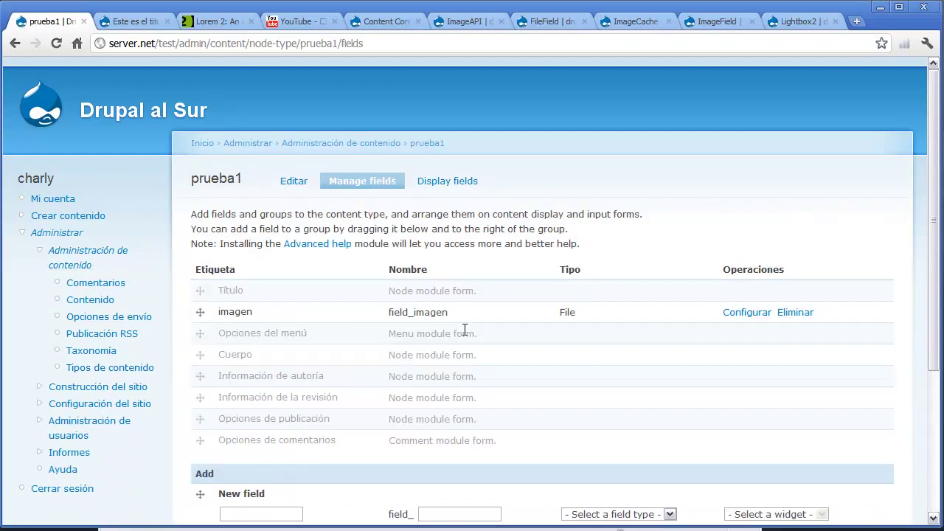
pyautogui.doubleClick(246, 313)
pyautogui.rightClick(245, 312)
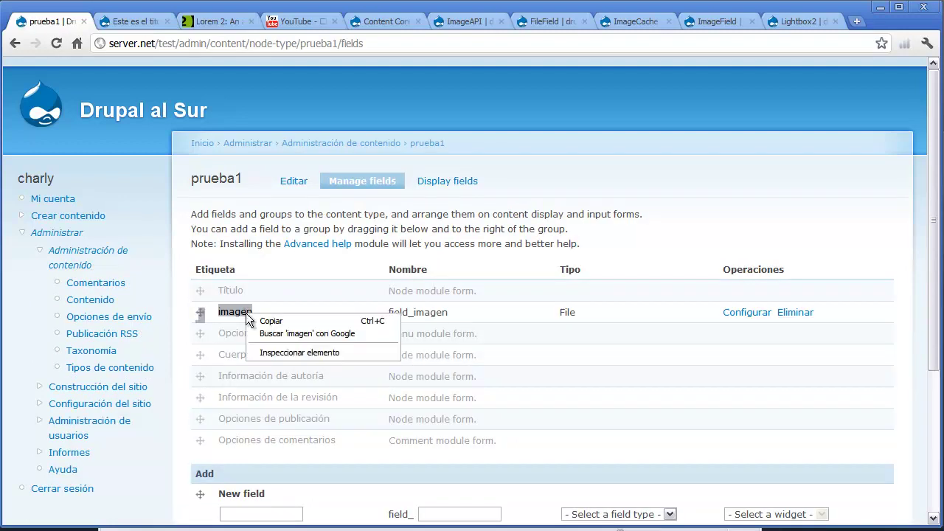
pyautogui.click(268, 320)
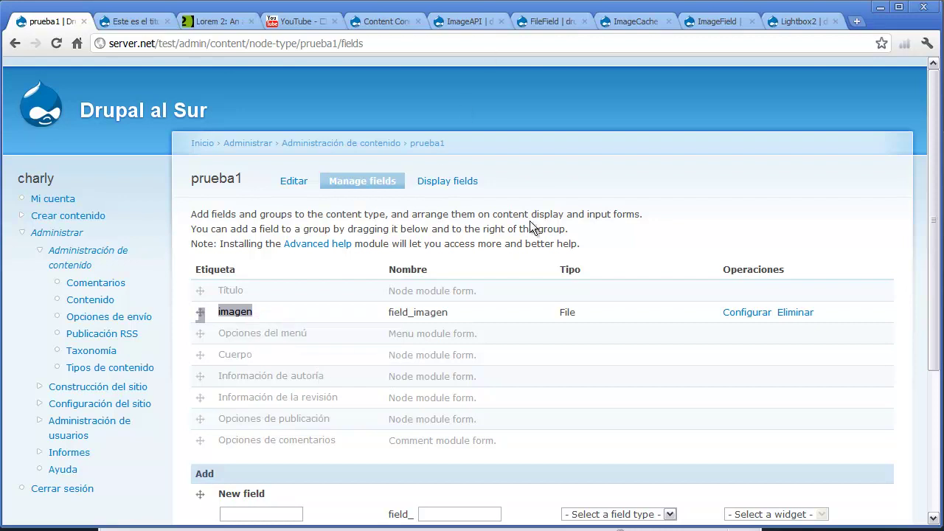
# - Replace the [field-name-here] placeholder in style.css with imagen, save the file and upload it to the server again
pyautogui.hotkey('alt', 'Tab')
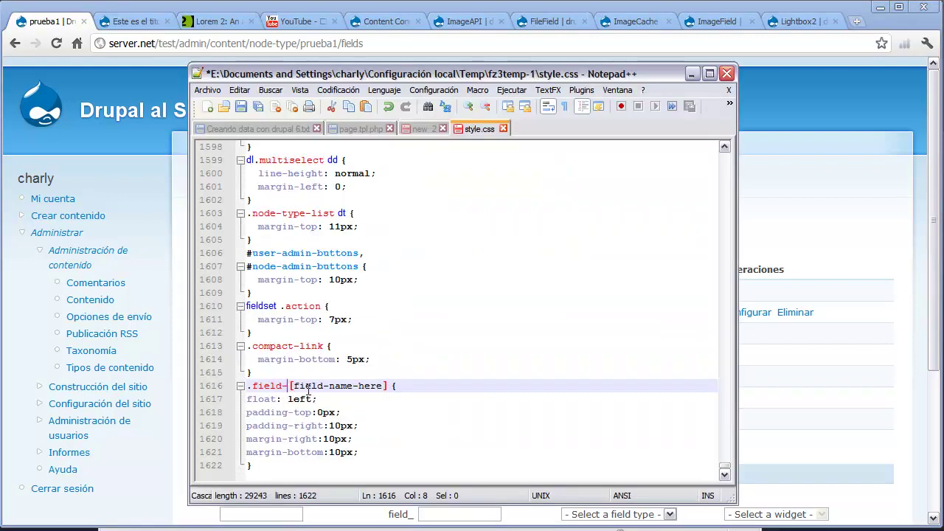
pyautogui.moveTo(289, 386); pyautogui.dragTo(386, 386)
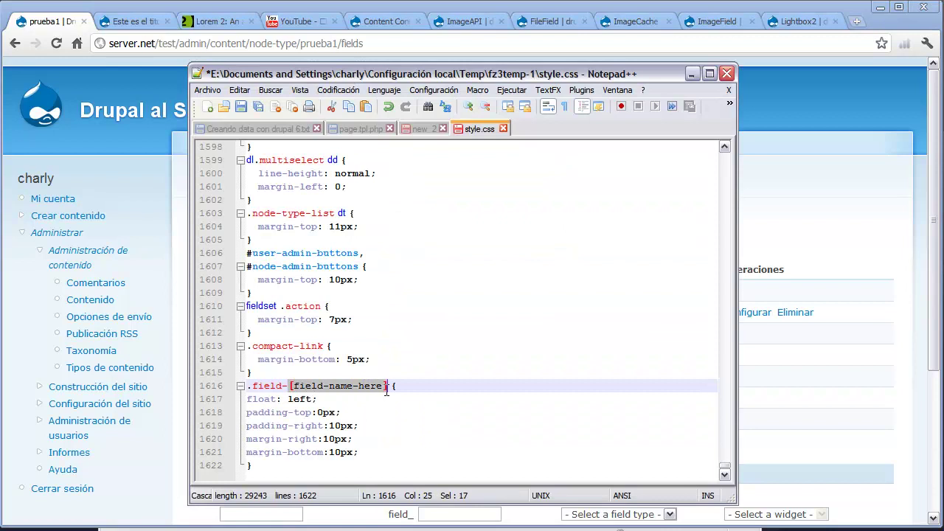
pyautogui.write('imagen')
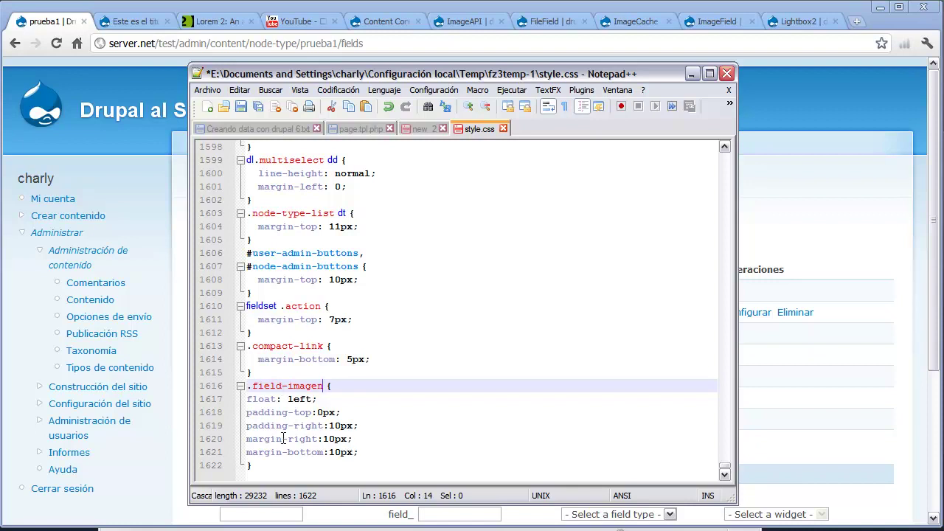
pyautogui.click(240, 107)
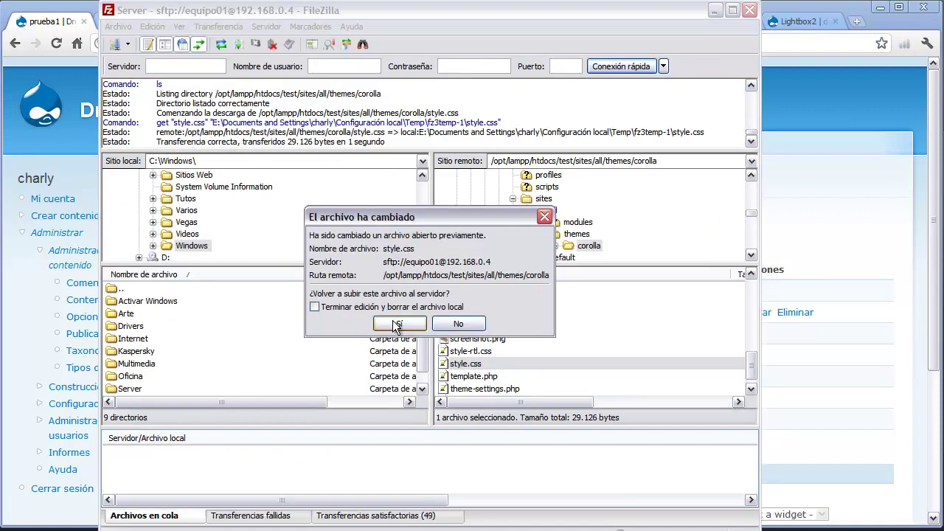
pyautogui.click(397, 324)
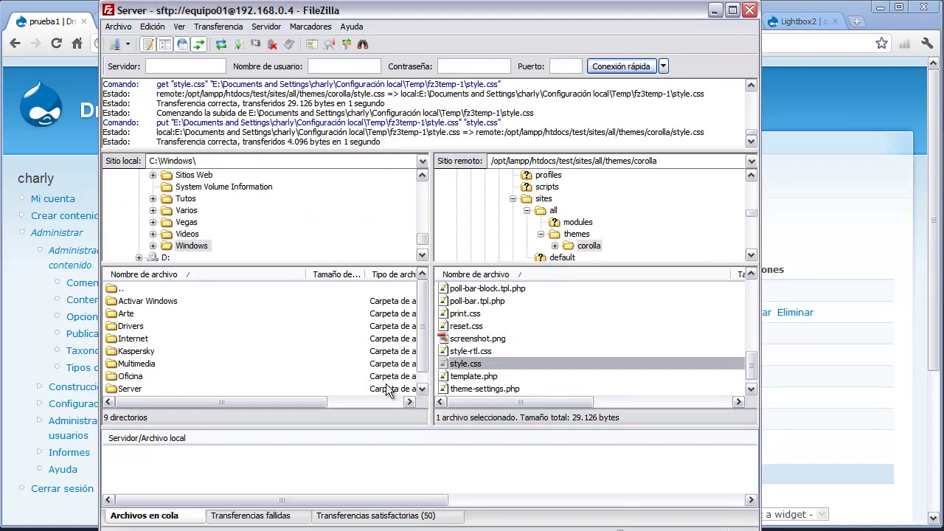
# - Reload the node page in the browser and check how the image sits relative to the body text
pyautogui.click(797, 11)
pyautogui.click(116, 22)
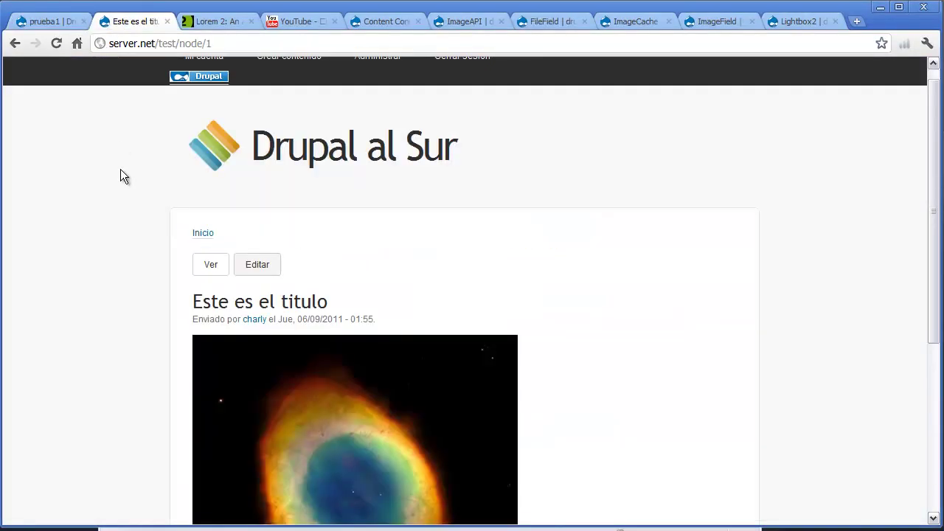
pyautogui.click(56, 42)
pyautogui.scroll(-4, 125, 267)
pyautogui.scroll(2, 126, 267)
pyautogui.click(62, 43)
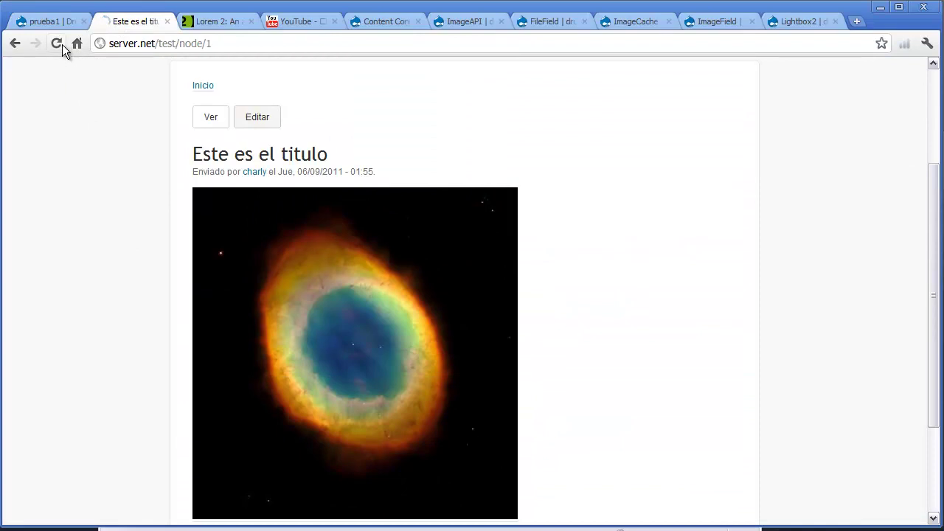
pyautogui.scroll(-2, 104, 237)
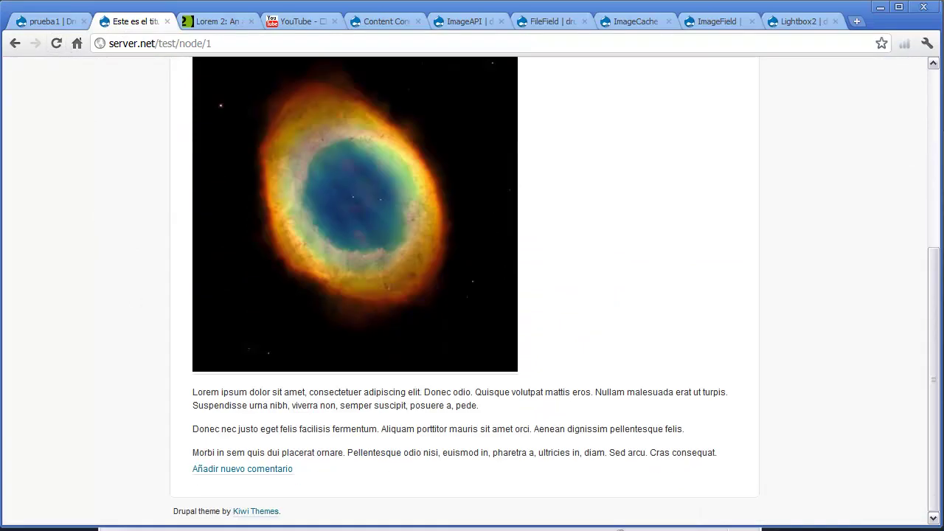
pyautogui.hotkey('alt', 'Tab')
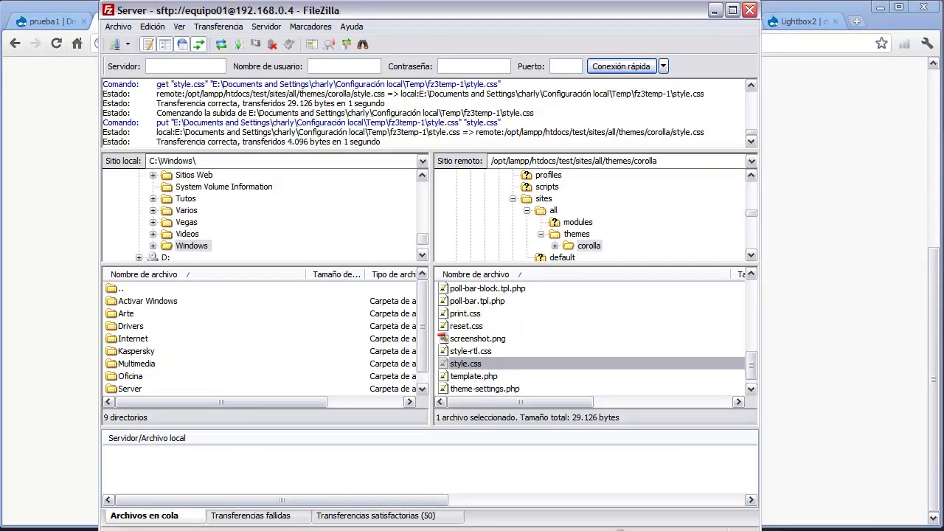
pyautogui.hotkey('alt', 'Tab')
# - Copy the image field's machine name field_imagen from the prueba1 field management page
pyautogui.click(52, 22)
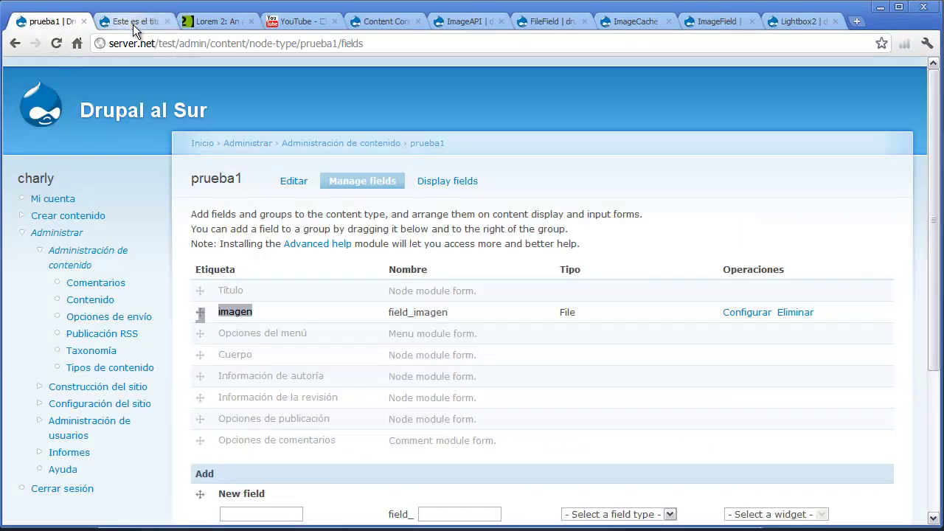
pyautogui.moveTo(452, 316); pyautogui.dragTo(408, 313)
pyautogui.rightClick(409, 311)
pyautogui.click(427, 317)
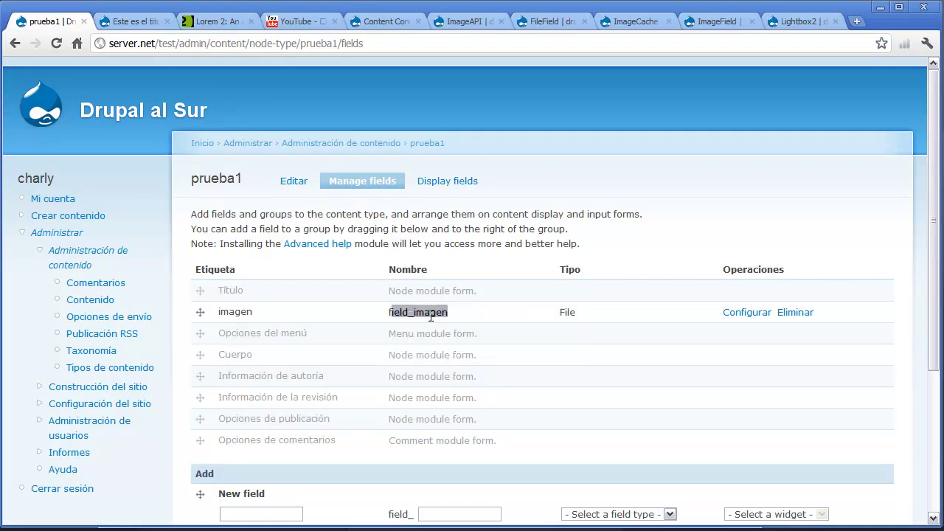
pyautogui.click(454, 315)
pyautogui.moveTo(452, 316); pyautogui.dragTo(399, 313)
pyautogui.rightClick(400, 313)
pyautogui.click(435, 320)
# - In Notepad++, change the last rule's selector to .field-field-imagen, then save style.css and upload it to the server again
pyautogui.hotkey('alt', 'Tab')
pyautogui.moveTo(287, 386); pyautogui.dragTo(322, 384)
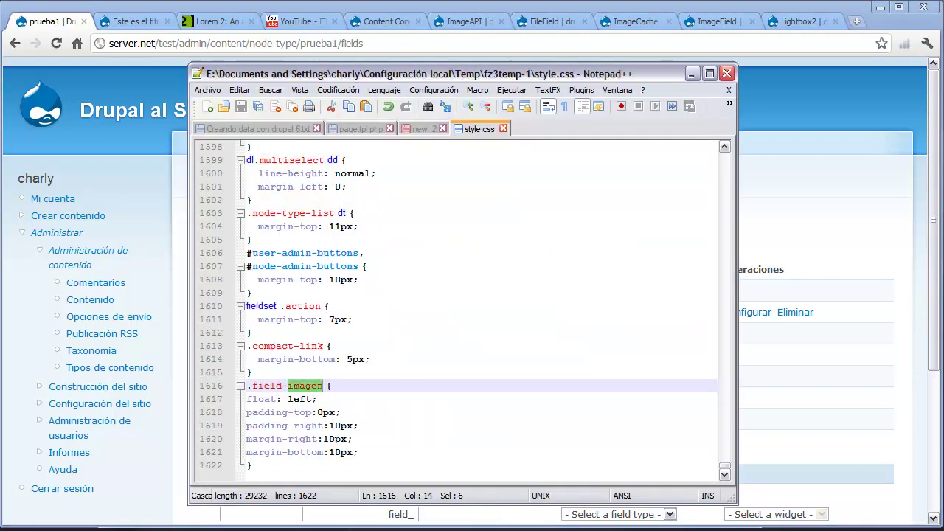
pyautogui.hotkey('ctrl', 'v')
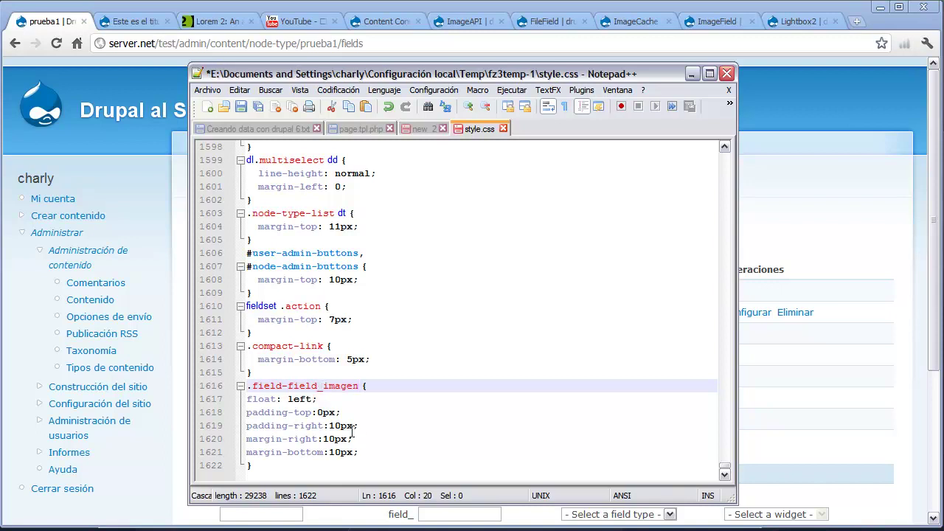
pyautogui.click(323, 385)
pyautogui.press('BackSpace')
pyautogui.write('-')
pyautogui.hotkey('ctrl', 's')
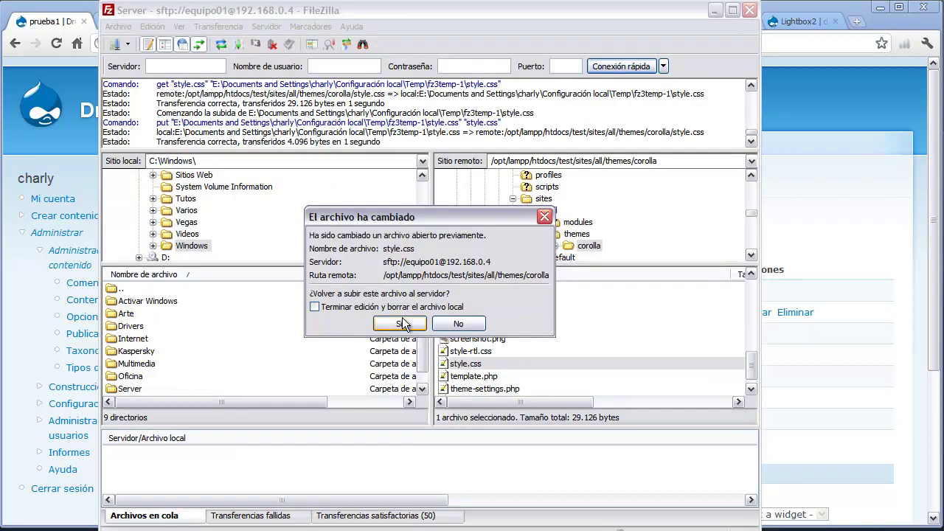
pyautogui.click(402, 325)
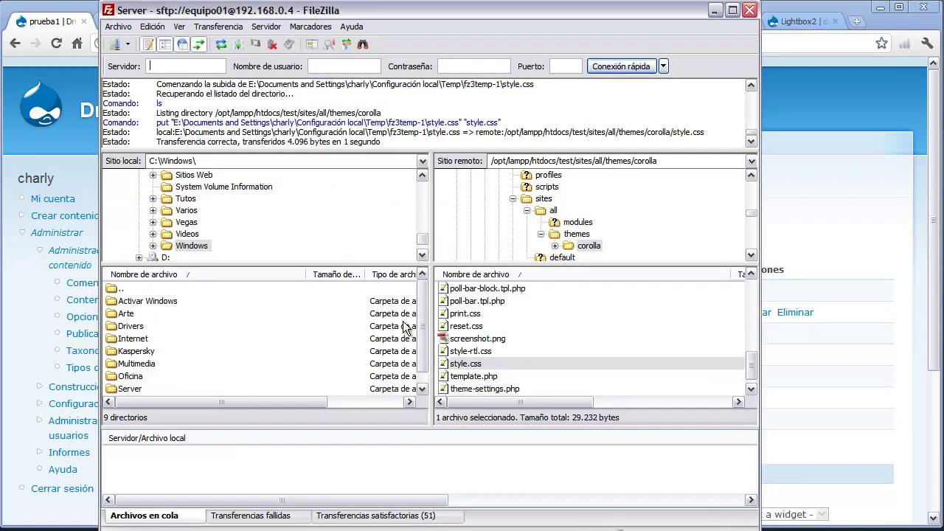
# - Reload the node page to check the floated image, and review the matching rule in style.css
pyautogui.click(874, 106)
pyautogui.click(120, 28)
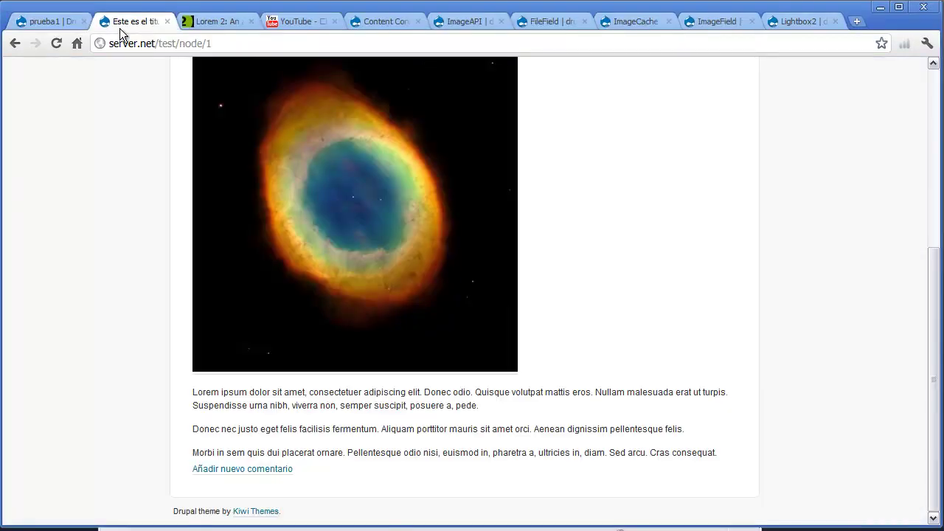
pyautogui.press('F5')
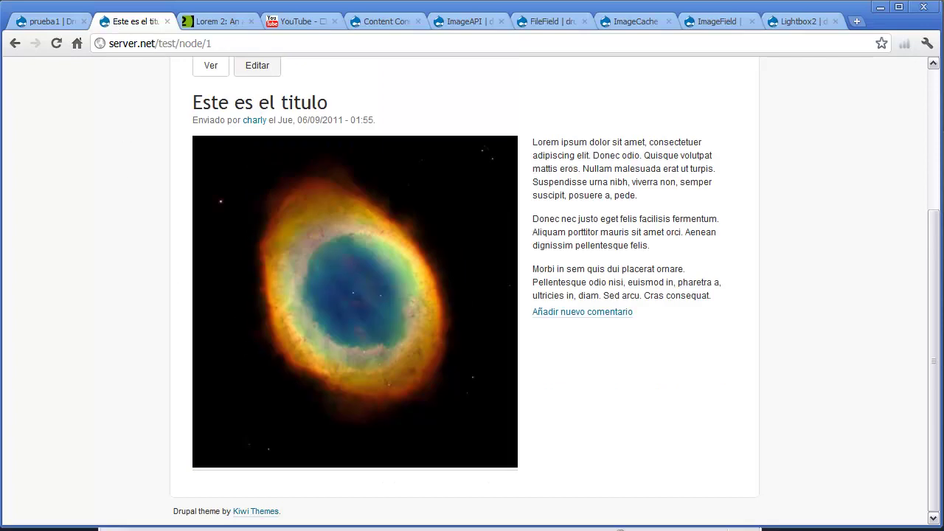
pyautogui.hotkey('alt', 'Tab')
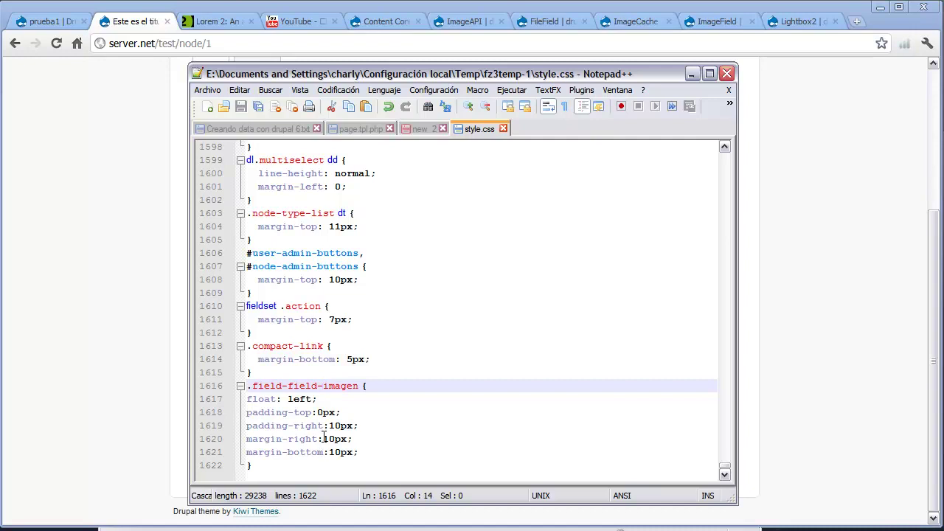
pyautogui.click(387, 385)
pyautogui.click(163, 313)
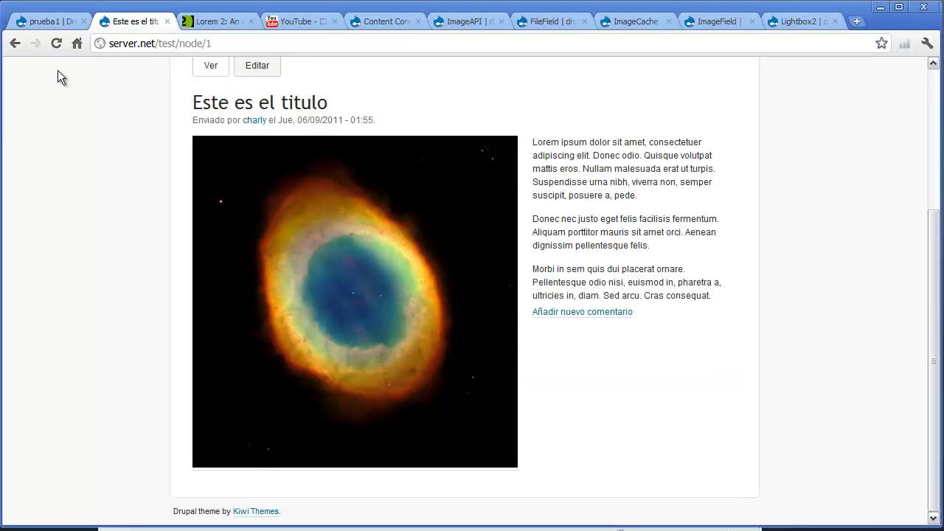
# - Compare the image field's machine name on the prueba1 field management page with the last rule's selector in style.css
pyautogui.click(43, 23)
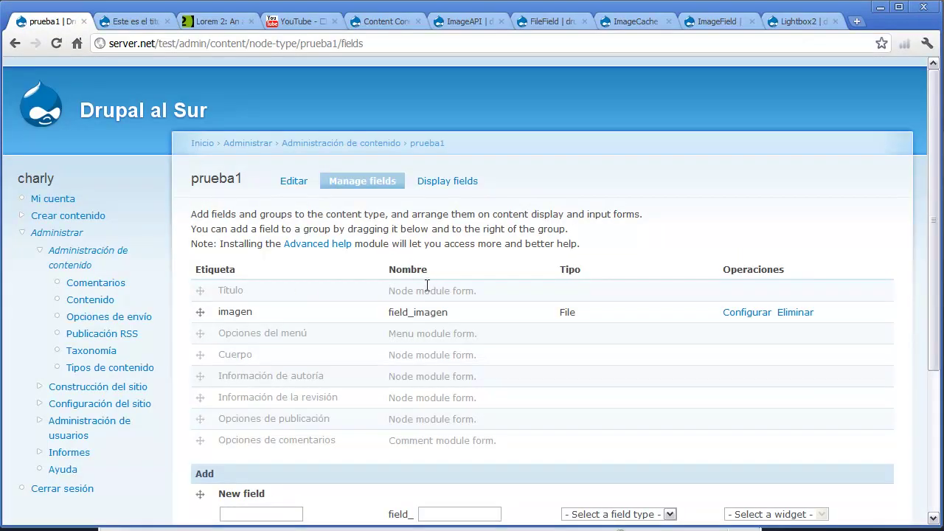
pyautogui.moveTo(447, 312); pyautogui.dragTo(388, 312)
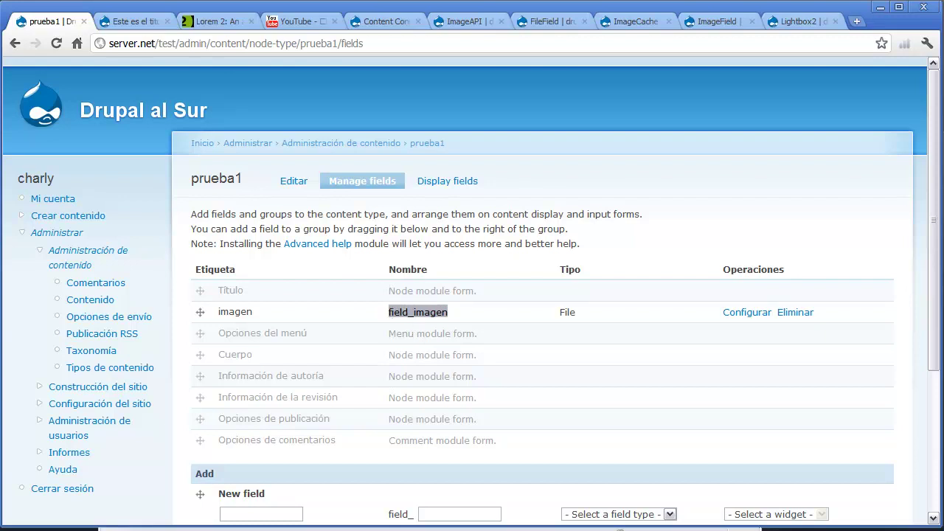
pyautogui.hotkey('alt', 'Tab')
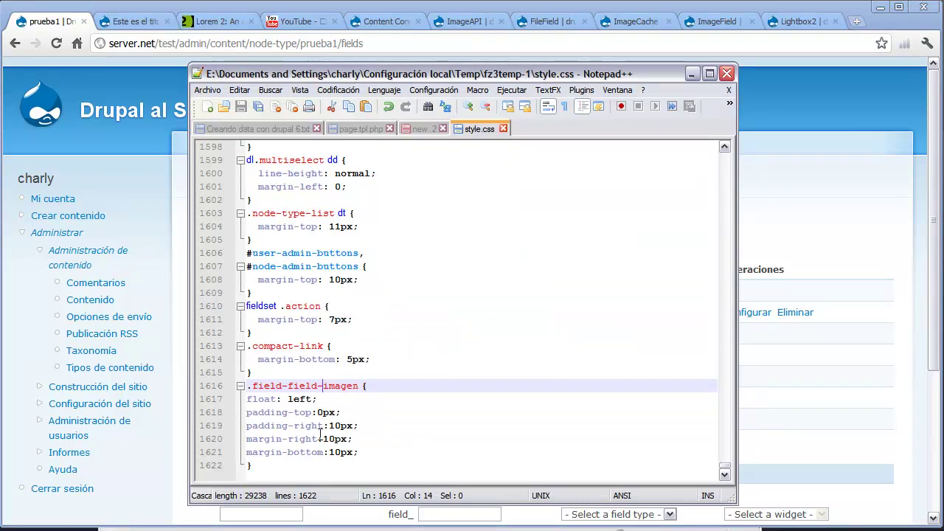
pyautogui.moveTo(365, 386); pyautogui.dragTo(245, 391)
pyautogui.click(353, 391)
# - Review the float and margin rule in style.css over the node page, then open the site's front page
pyautogui.click(135, 22)
pyautogui.click(465, 520)
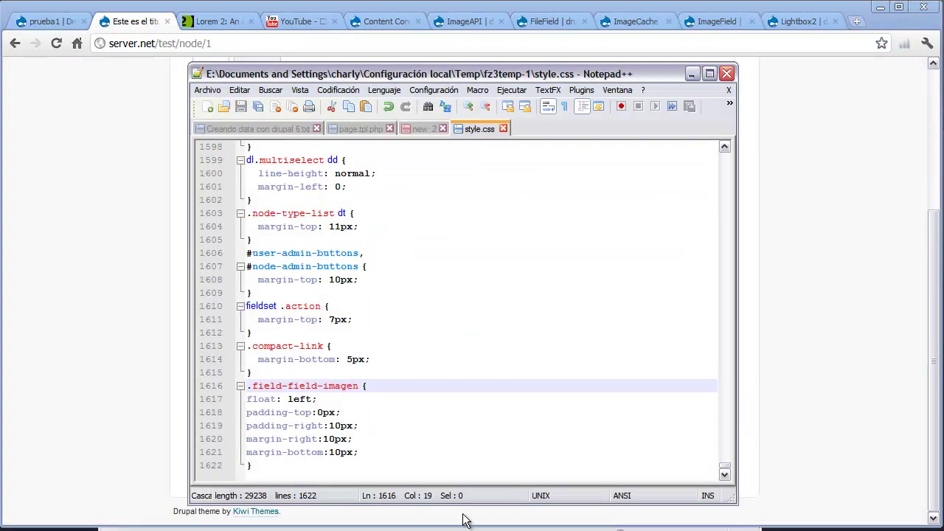
pyautogui.moveTo(439, 77); pyautogui.dragTo(525, 210)
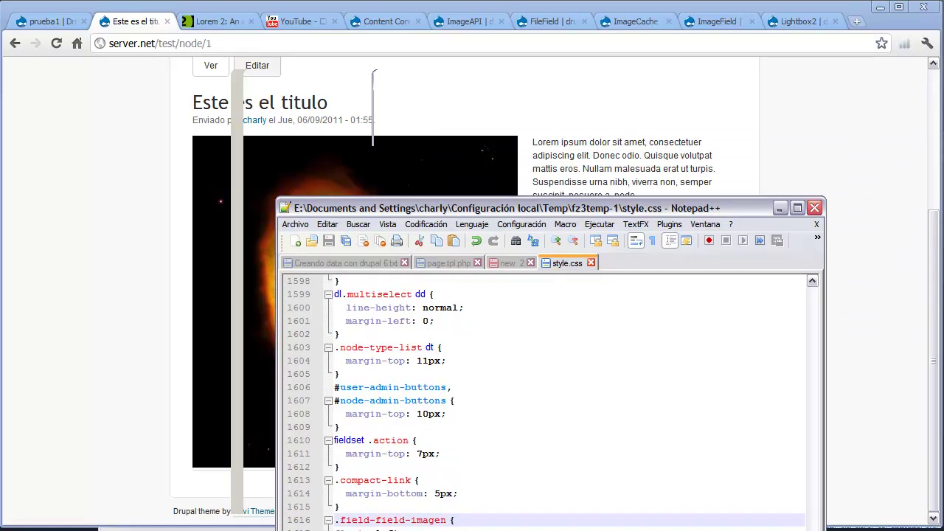
pyautogui.moveTo(418, 210); pyautogui.dragTo(410, 86)
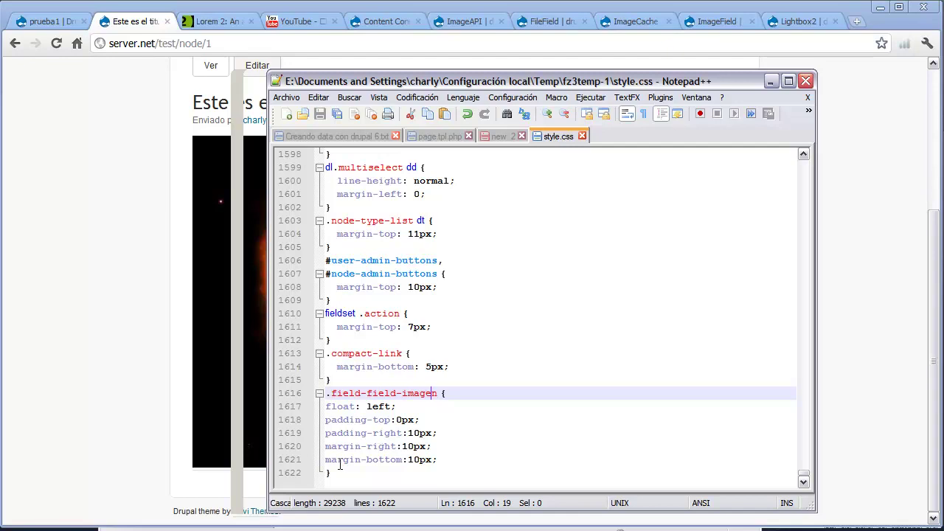
pyautogui.click(771, 81)
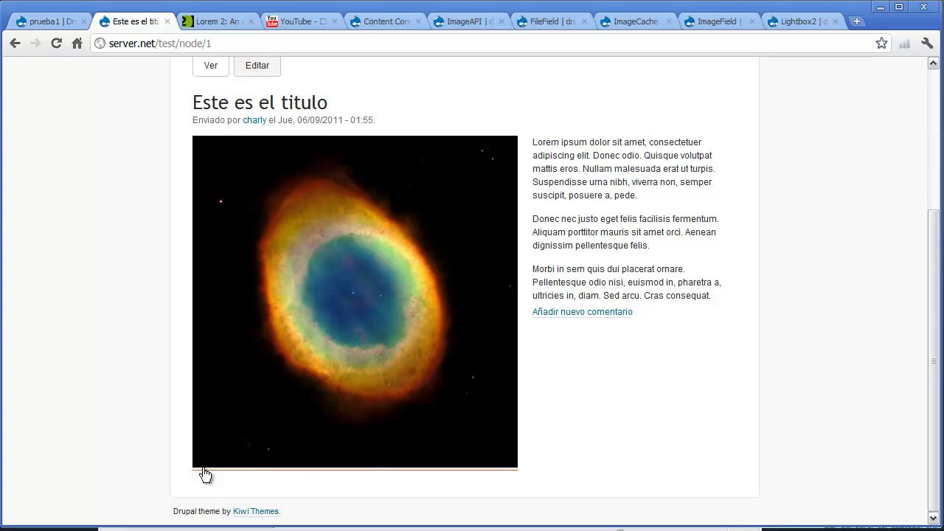
pyautogui.scroll(3, 174, 156)
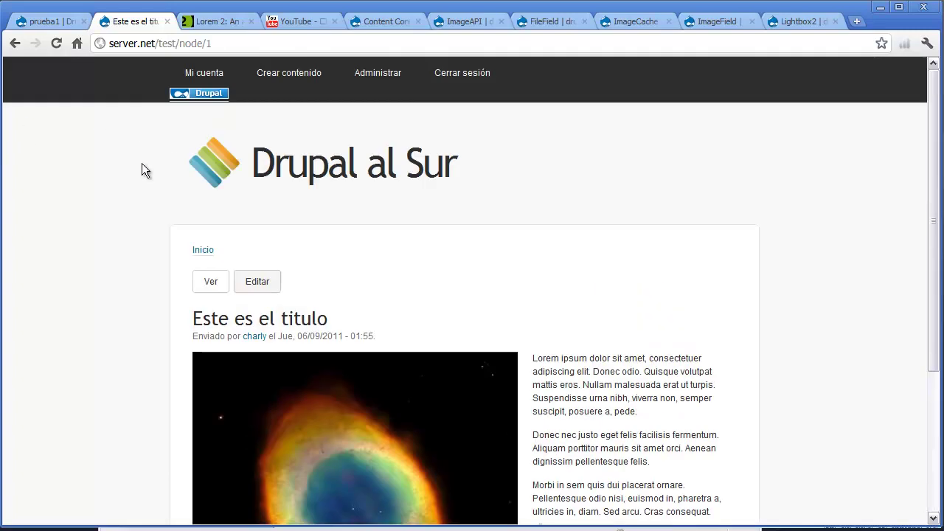
pyautogui.click(271, 174)
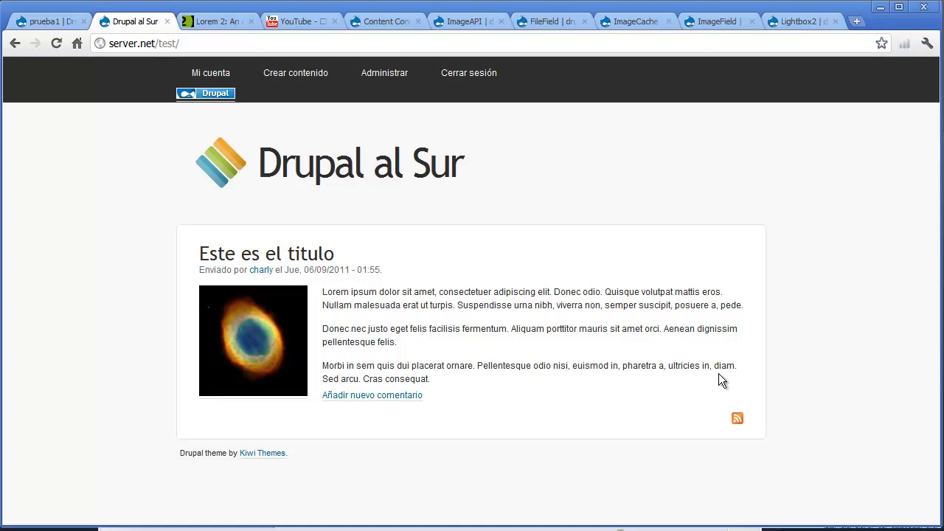
# - Review the drupal.org project pages for CCK, ImageAPI, FileField, ImageCache, ImageField and Lightbox2, and return to the prueba1 field management page
pyautogui.click(378, 21)
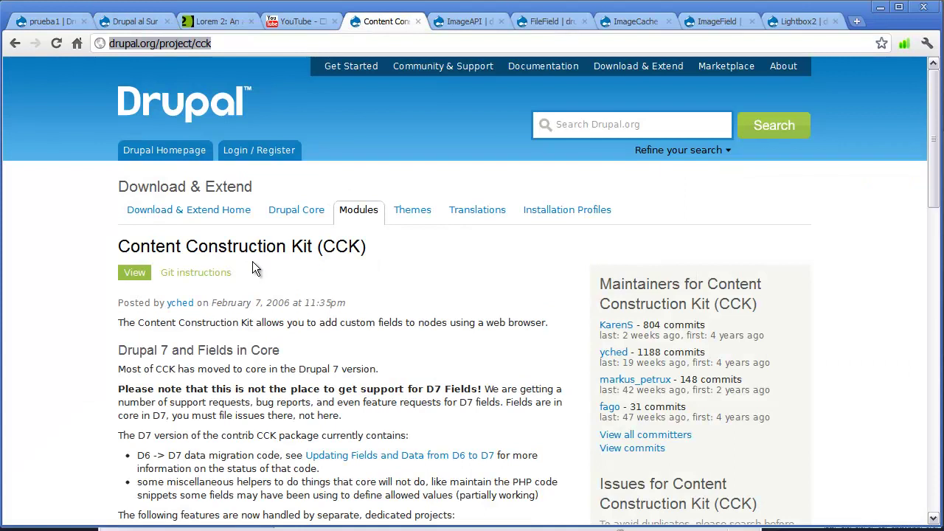
pyautogui.click(457, 21)
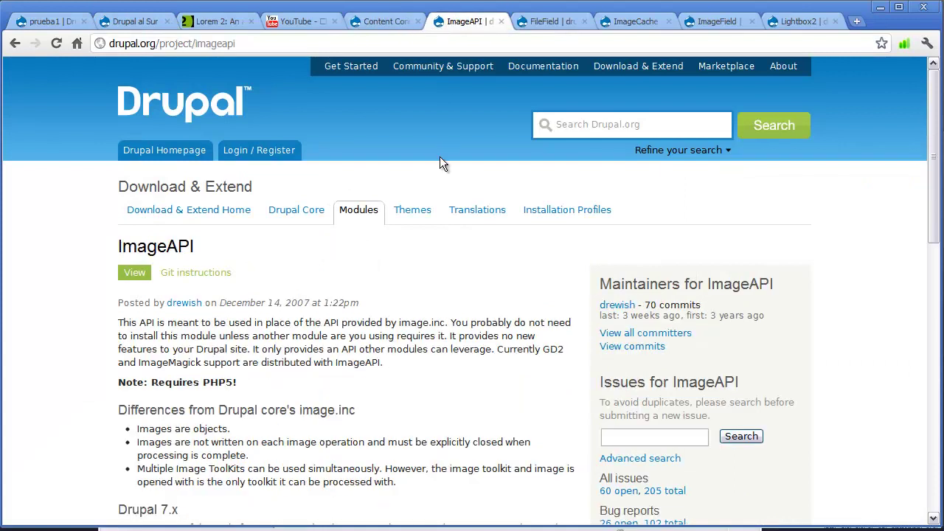
pyautogui.click(537, 20)
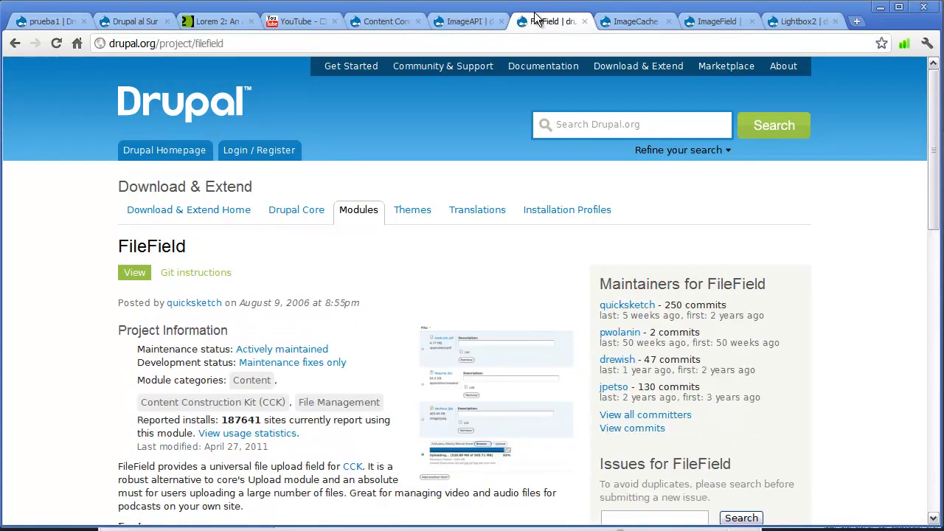
pyautogui.click(633, 20)
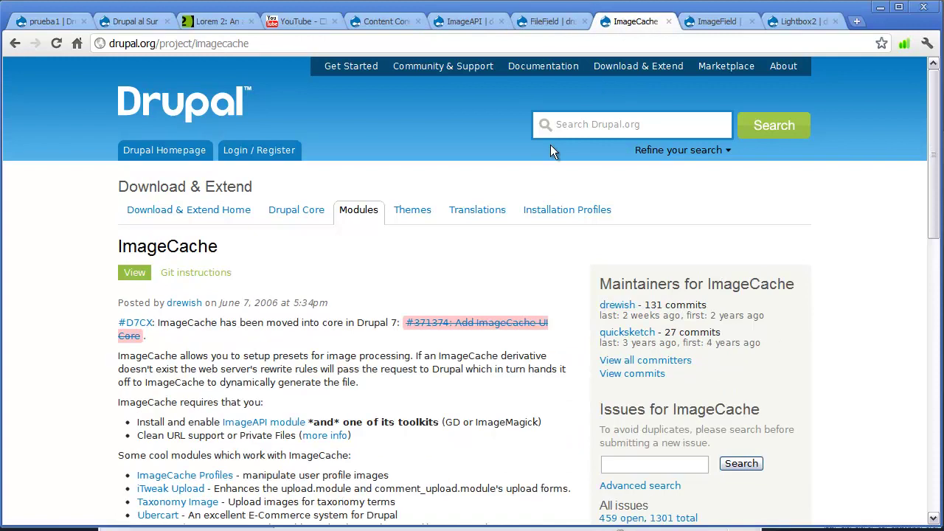
pyautogui.click(708, 22)
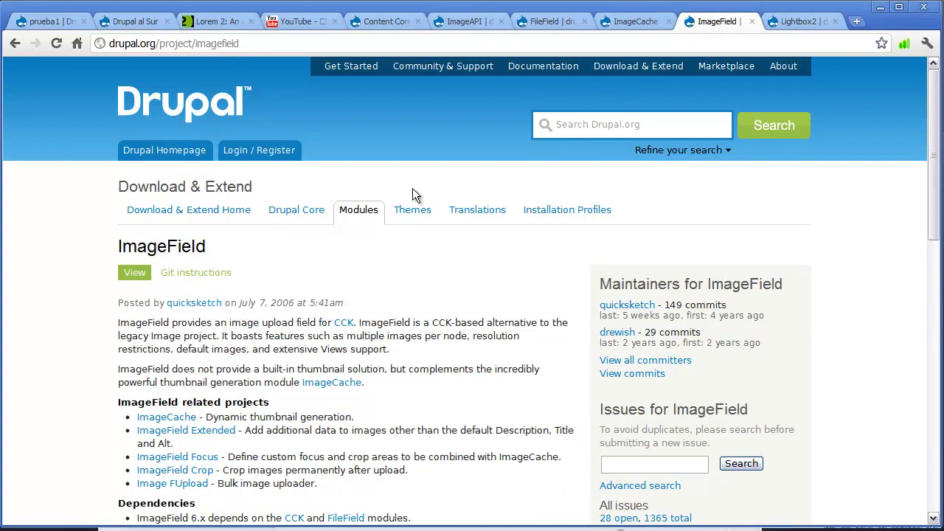
pyautogui.click(780, 22)
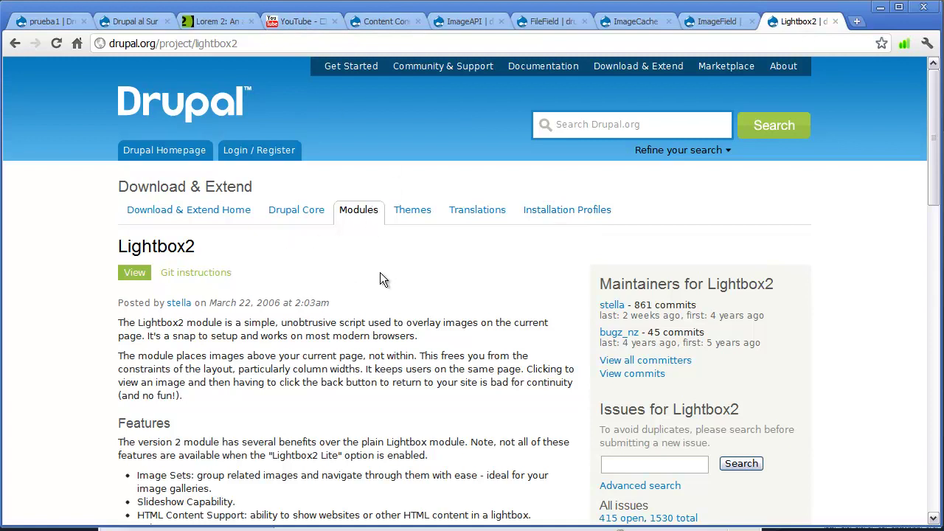
pyautogui.click(44, 22)
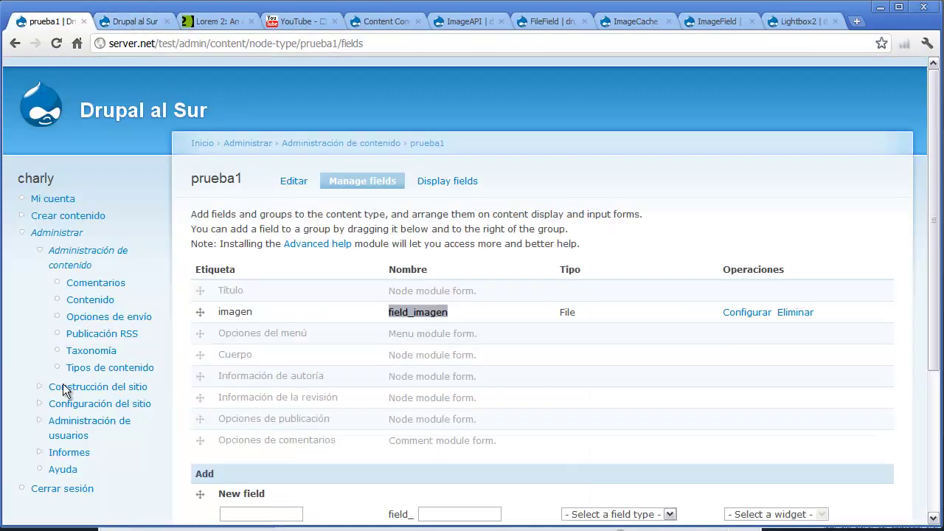
# - Review the widget options for the File field type in the new field row of prueba1's field management page
pyautogui.scroll(-2, 171, 236)
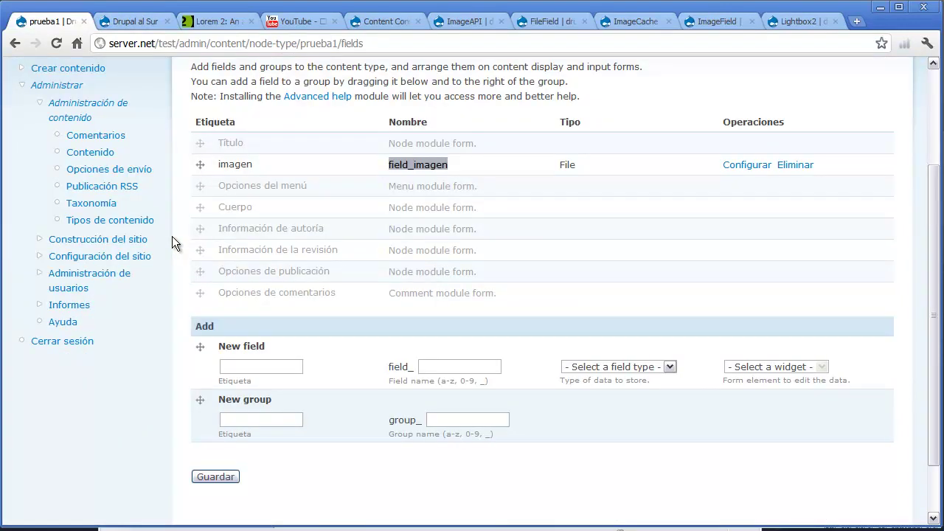
pyautogui.scroll(1, 172, 240)
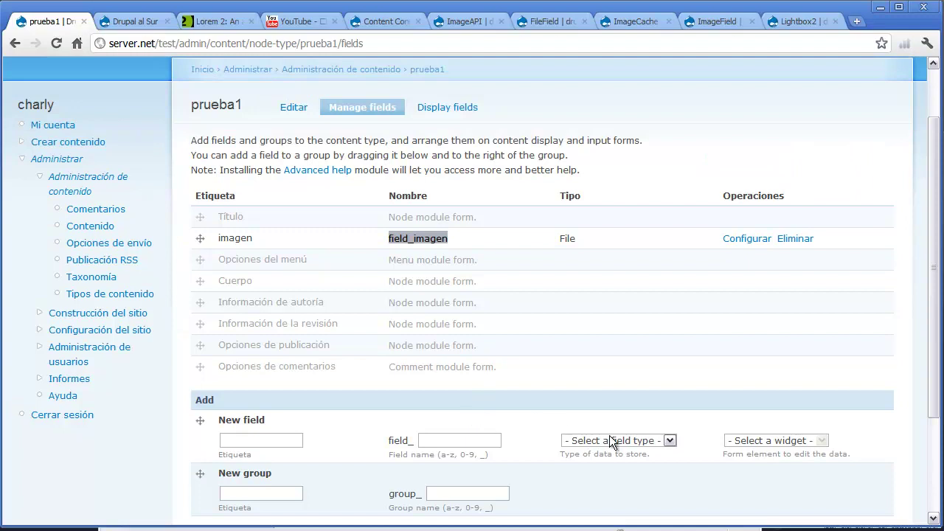
pyautogui.click(663, 442)
pyautogui.click(654, 464)
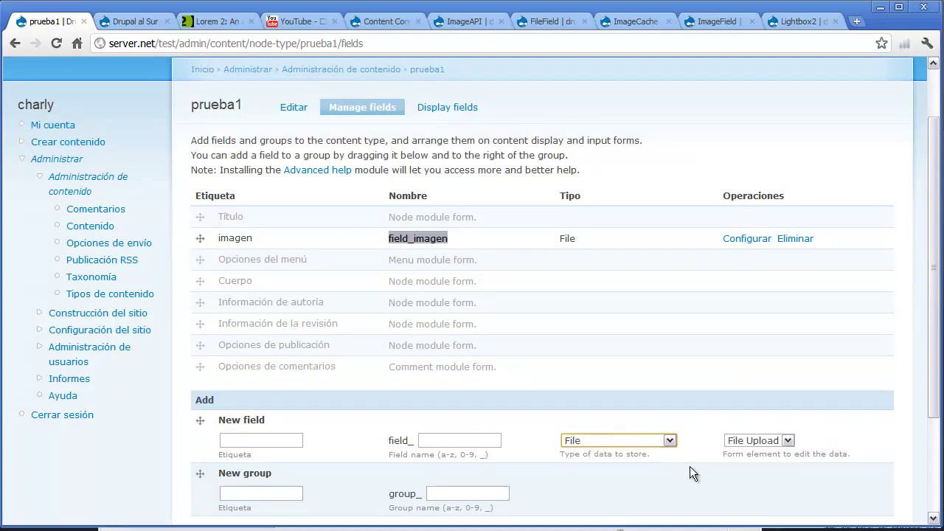
pyautogui.click(787, 441)
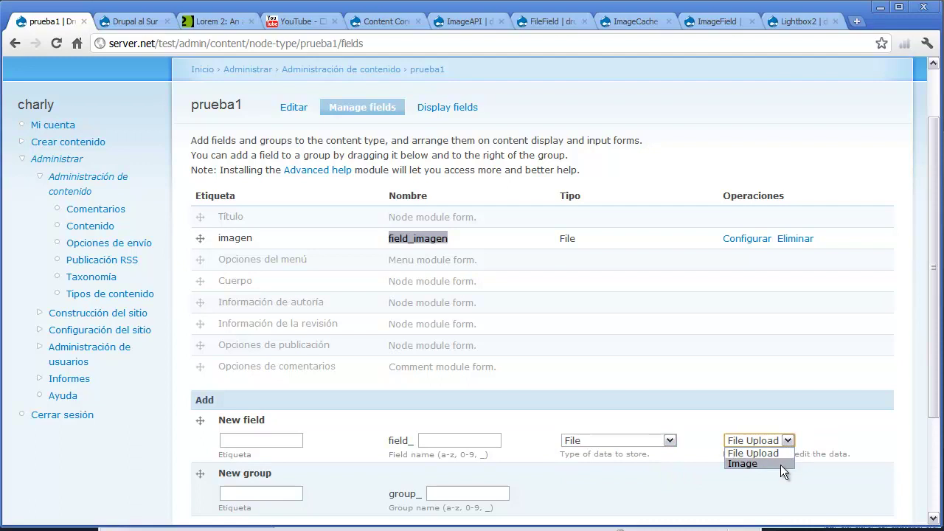
pyautogui.click(762, 494)
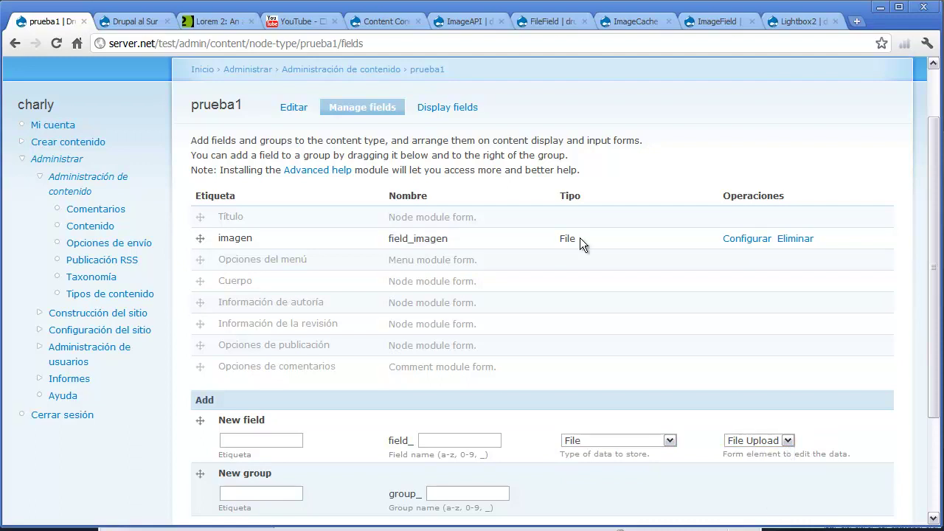
# - Open prueba1's display fields settings and check the image field's label options against the site's front page
pyautogui.click(447, 107)
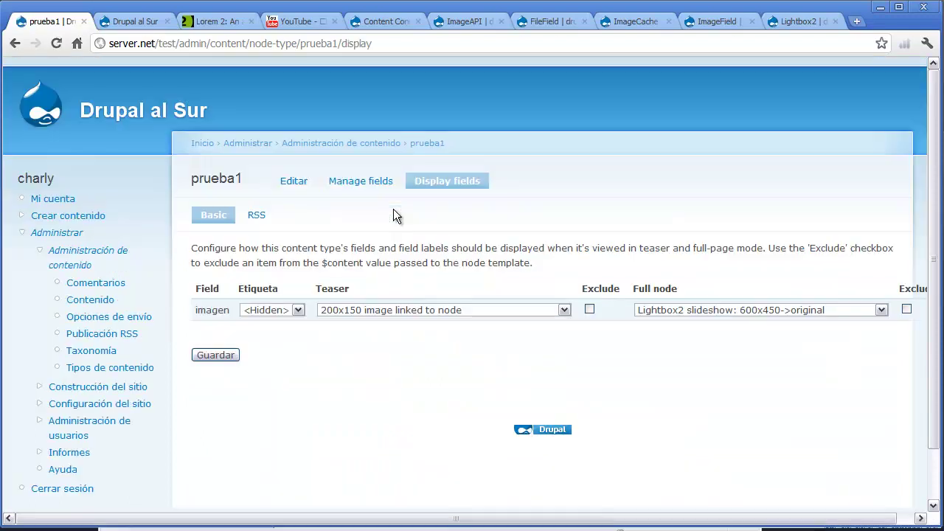
pyautogui.click(297, 309)
pyautogui.click(297, 343)
pyautogui.click(124, 22)
pyautogui.click(145, 24)
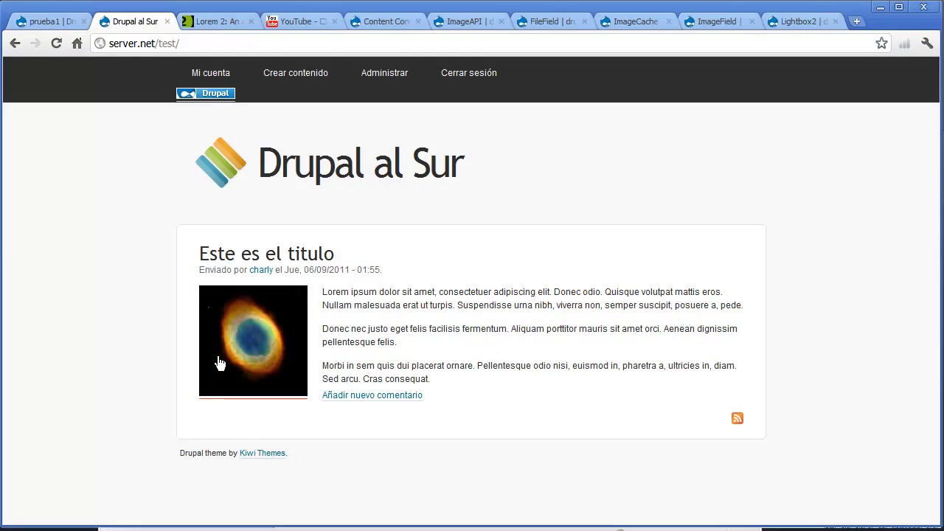
pyautogui.click(56, 24)
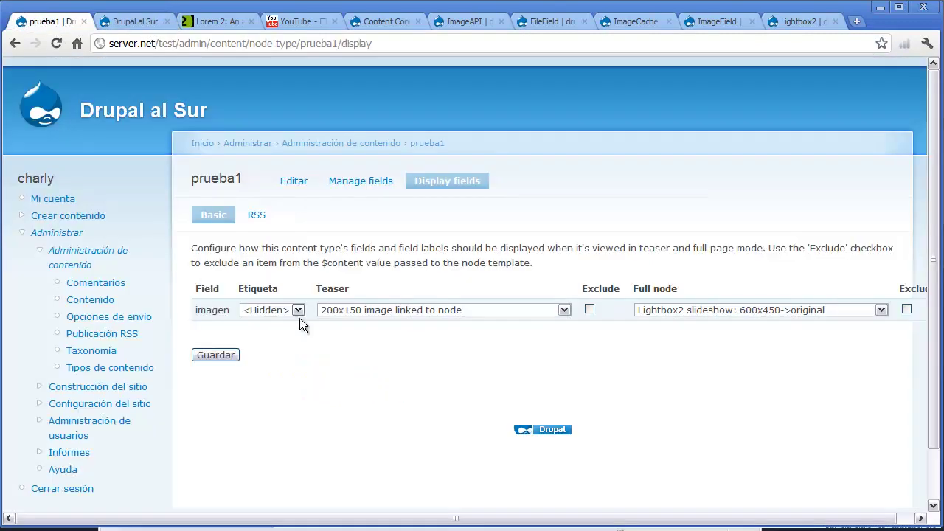
# - Review the image field's teaser display options and compare them with the teaser image on the front page
pyautogui.click(563, 310)
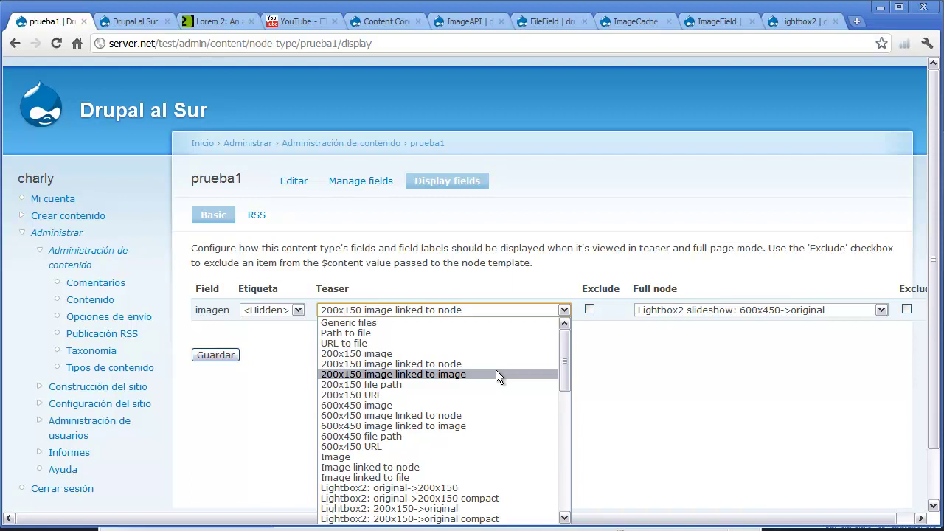
pyautogui.click(630, 371)
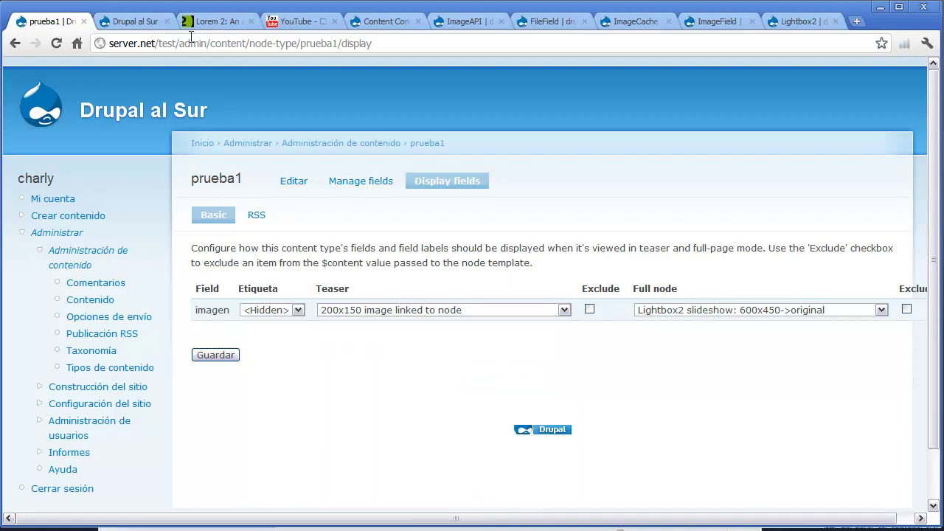
pyautogui.click(160, 22)
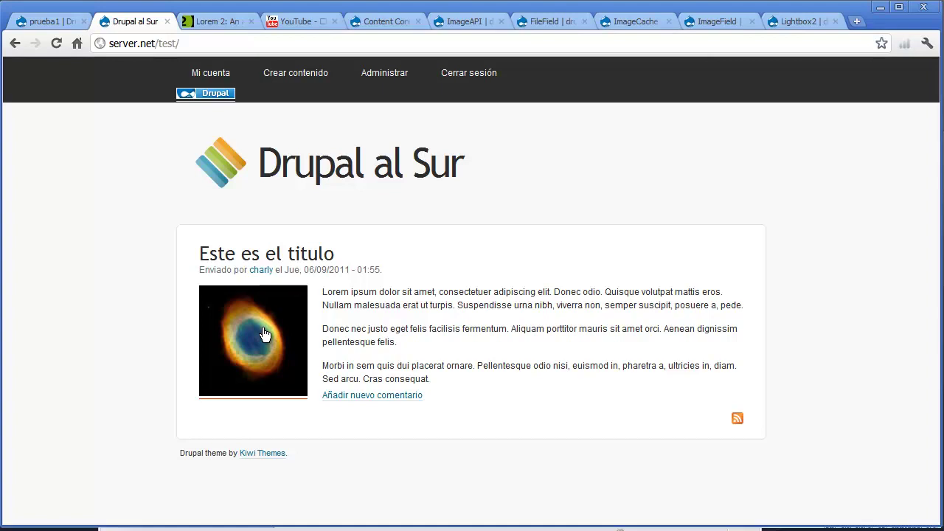
pyautogui.click(47, 22)
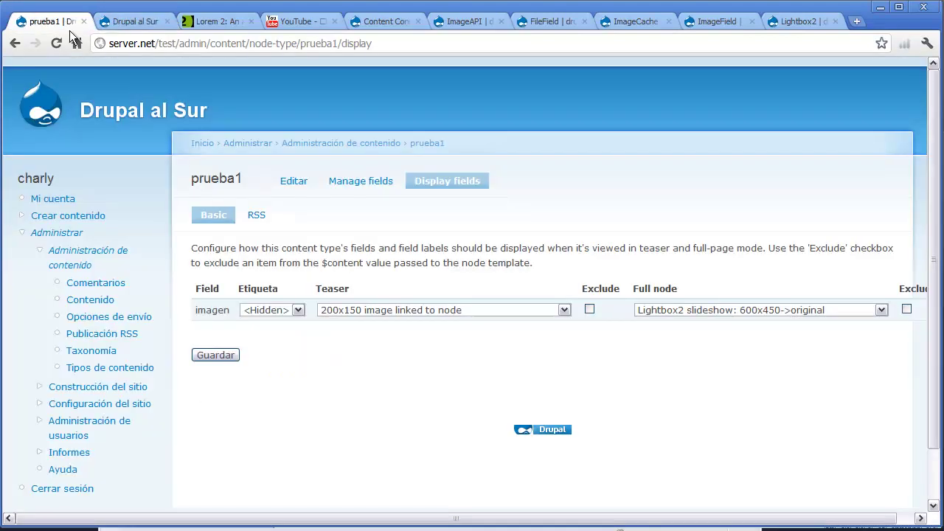
pyautogui.click(564, 311)
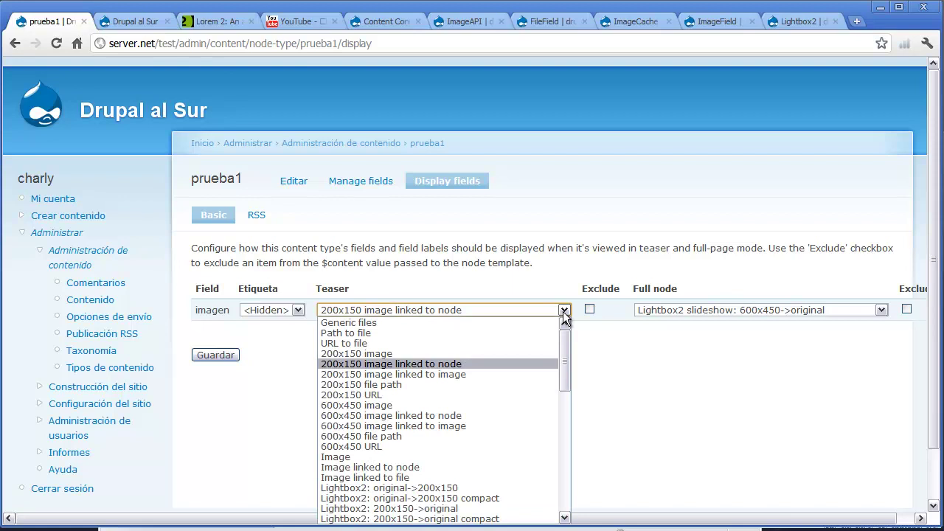
pyautogui.click(615, 358)
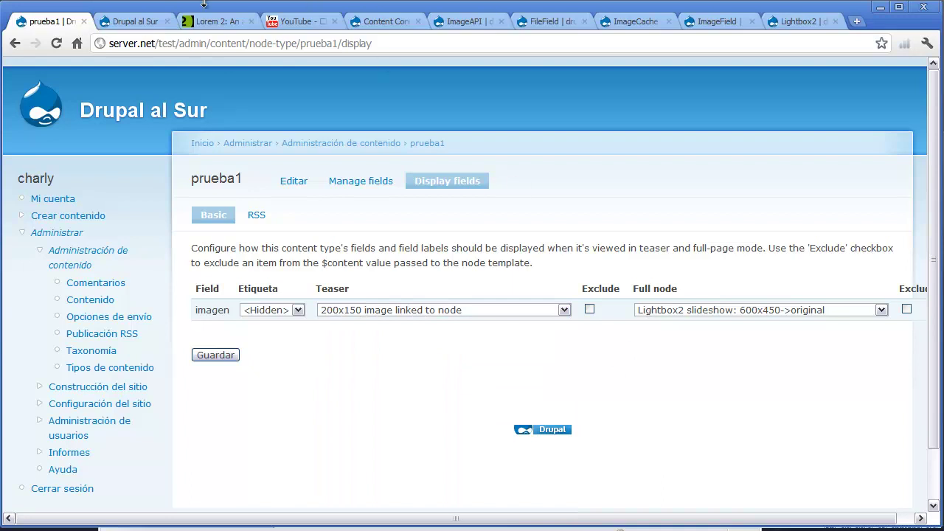
# - Check the image on the full "Este es el titulo" node page, and save prueba1's display field settings
pyautogui.click(140, 23)
pyautogui.click(294, 262)
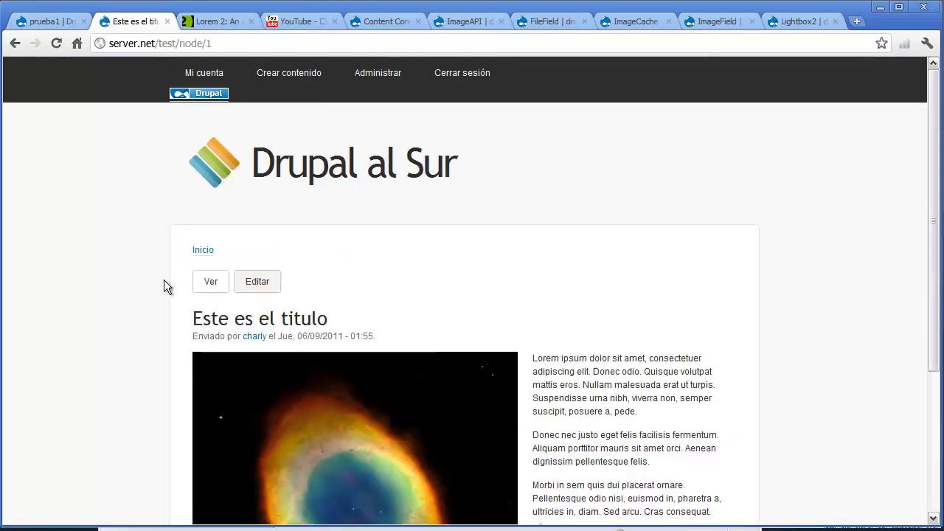
pyautogui.scroll(-3, 163, 281)
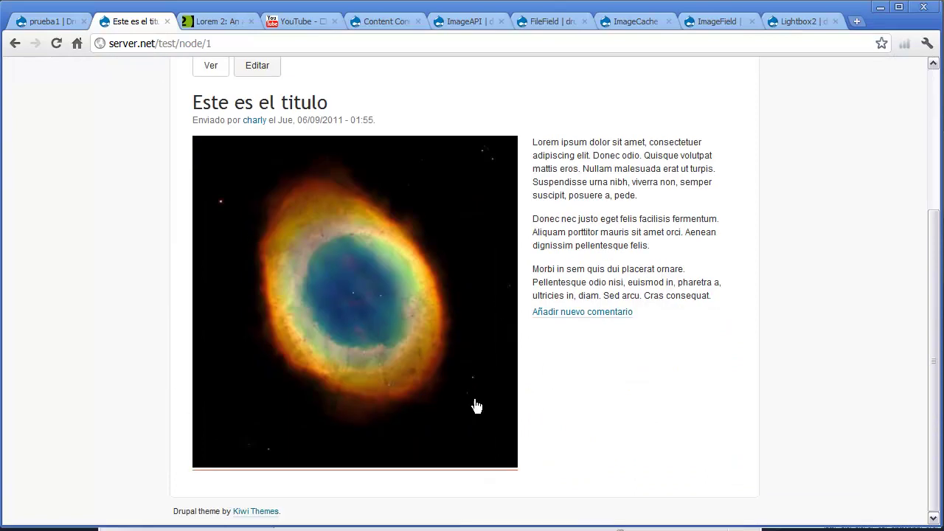
pyautogui.click(58, 22)
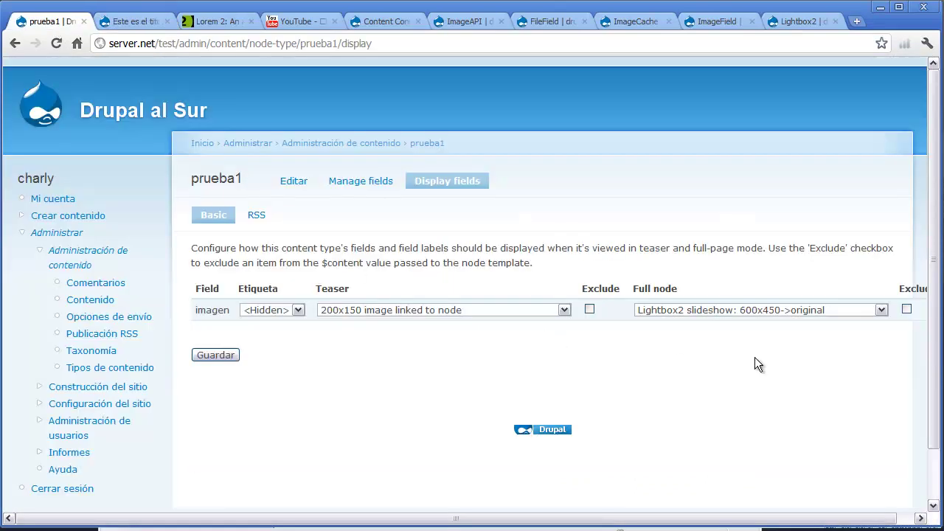
pyautogui.click(215, 356)
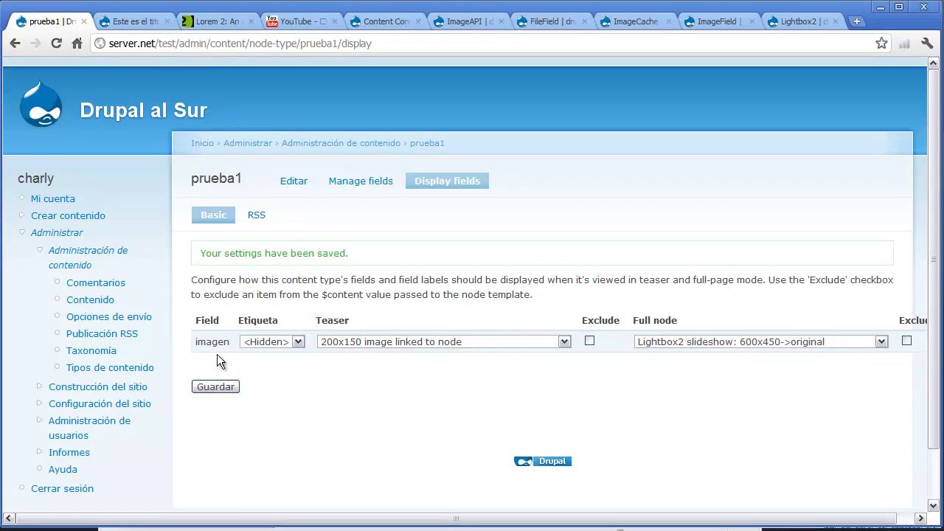
# - Compare the position of the imagen field on prueba1's field management page with the node page
pyautogui.click(363, 182)
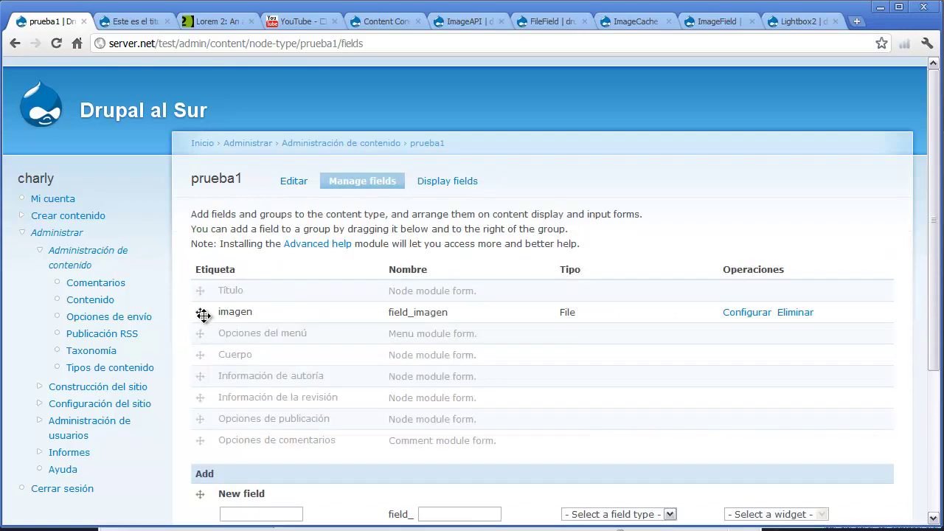
pyautogui.click(156, 22)
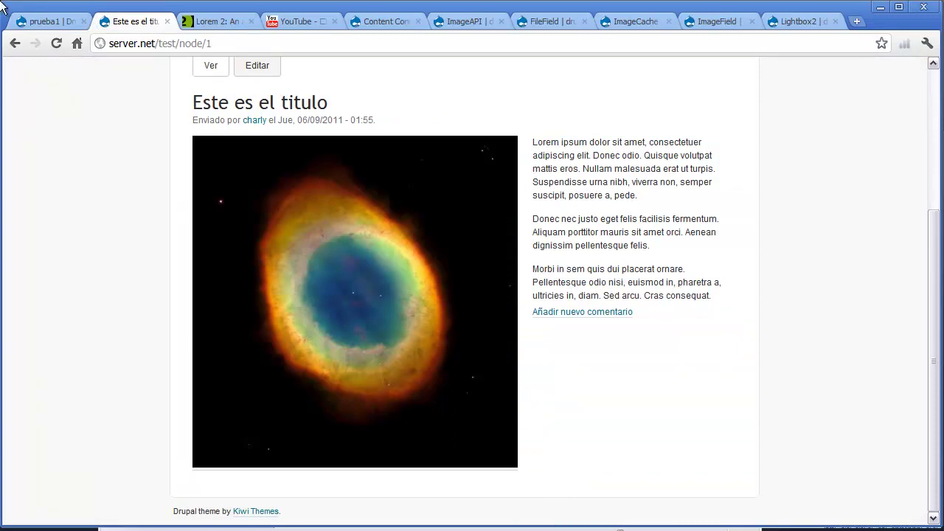
pyautogui.click(49, 26)
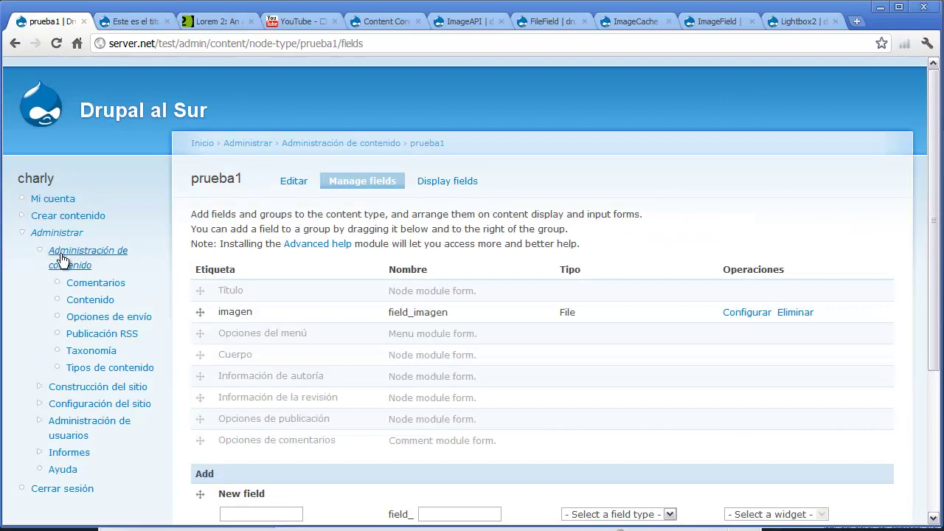
# - Open the 200x150 ImageCache preset and review its scale action, preview image and available new actions
pyautogui.click(55, 386)
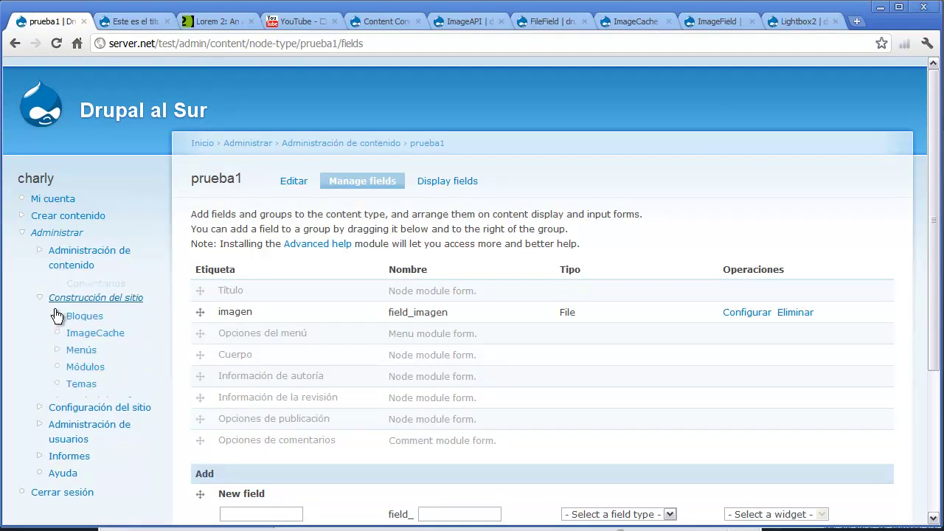
pyautogui.click(89, 318)
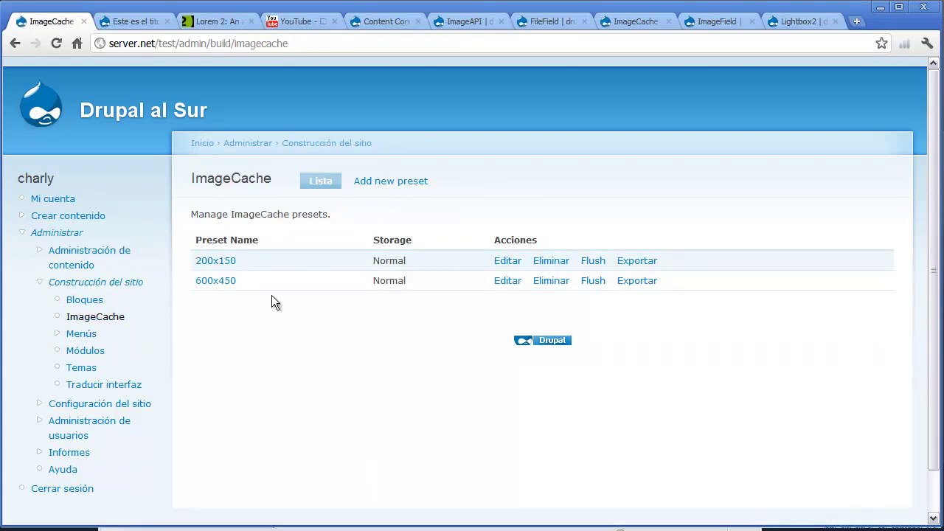
pyautogui.click(208, 262)
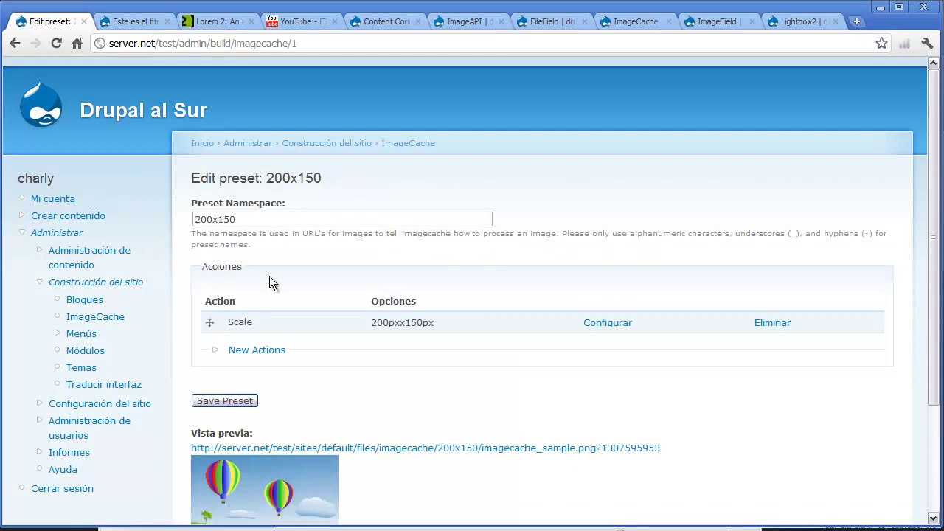
pyautogui.scroll(-2, 269, 281)
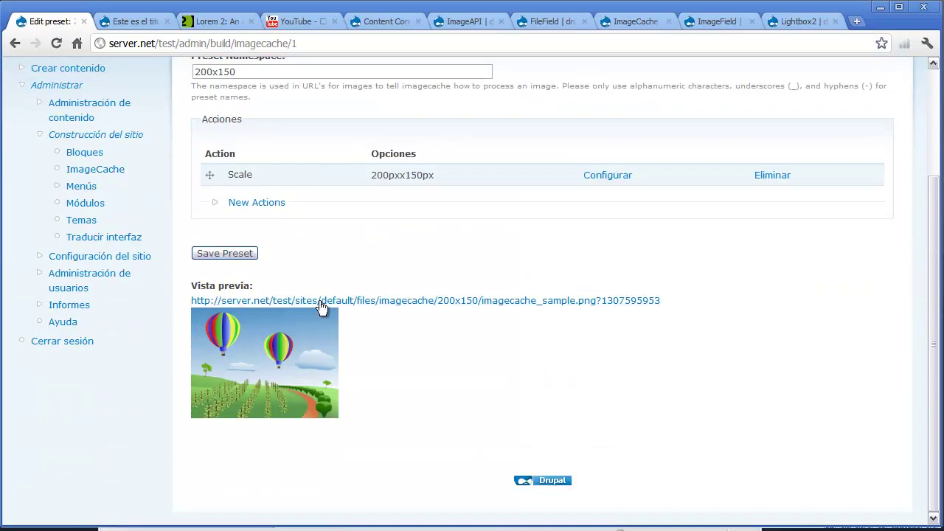
pyautogui.click(256, 202)
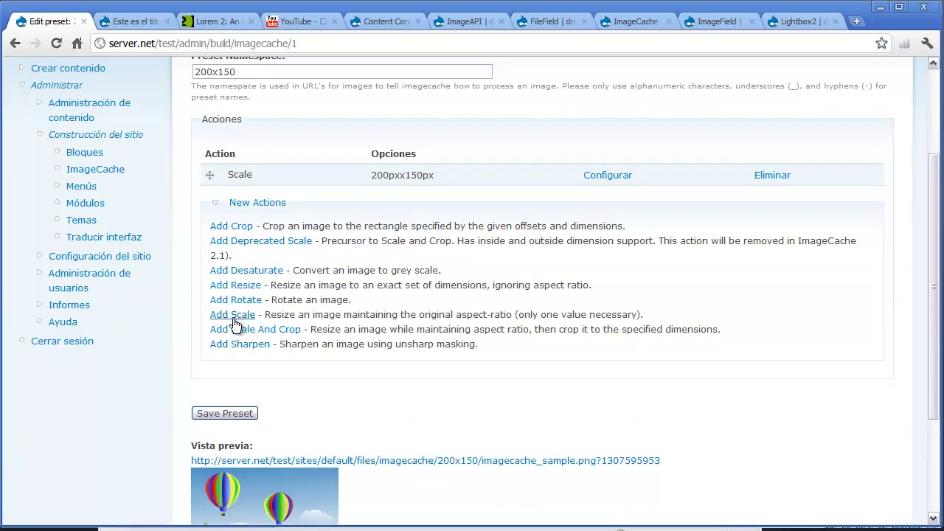
pyautogui.scroll(-2, 396, 272)
pyautogui.scroll(3, 397, 272)
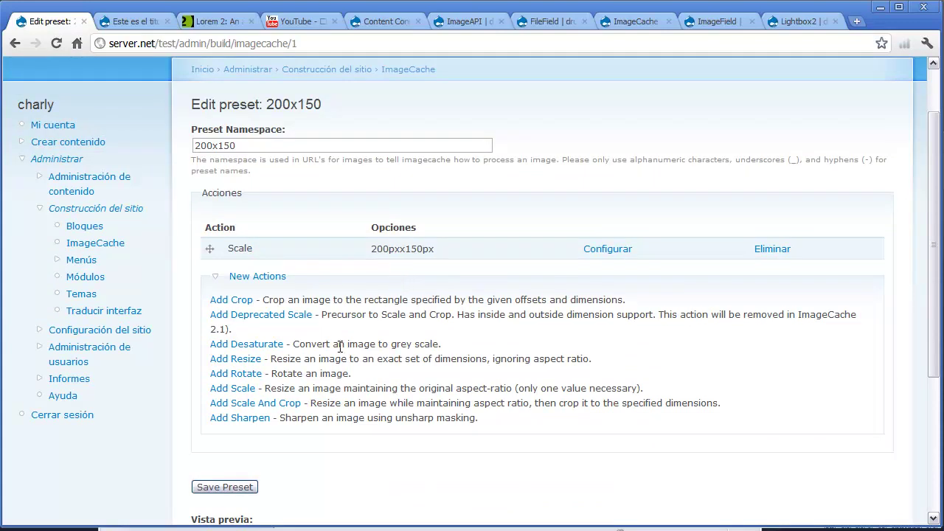
# - Review the .field-field-imagen rule at the end of style.css in Notepad++, then view the drupalalsur YouTube channel in the browser
pyautogui.hotkey('alt', 'Tab')
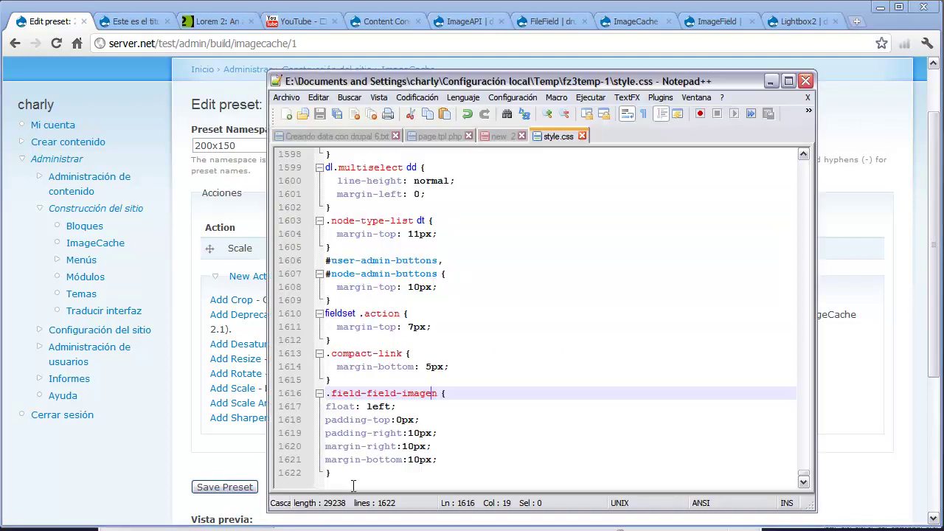
pyautogui.moveTo(455, 84); pyautogui.dragTo(333, 86)
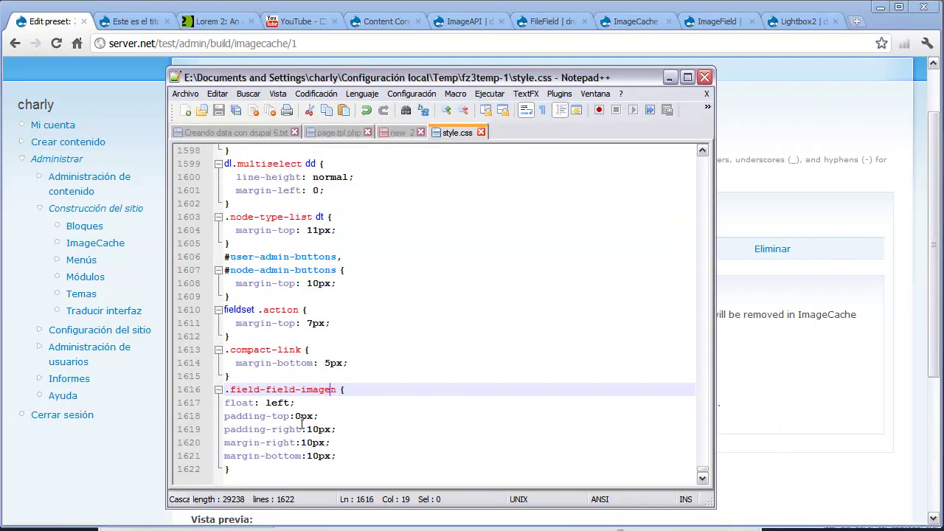
pyautogui.click(409, 470)
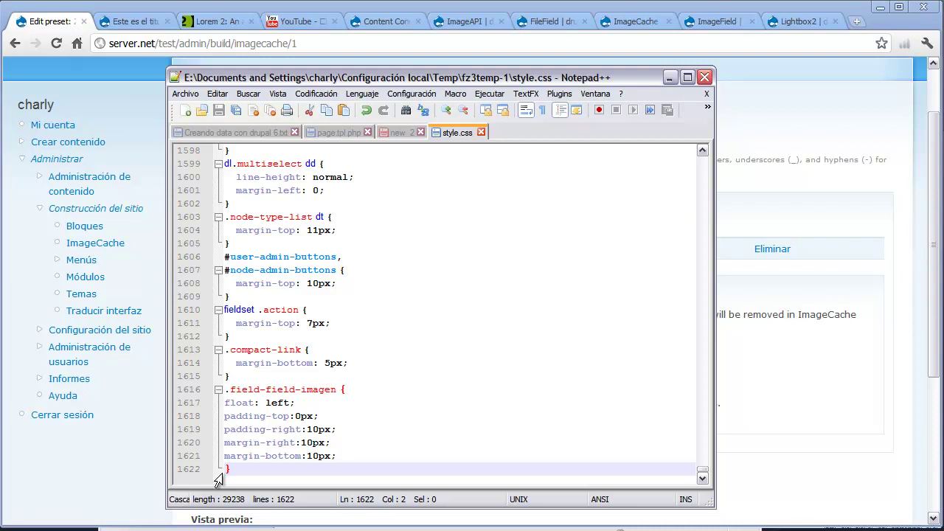
pyautogui.click(281, 22)
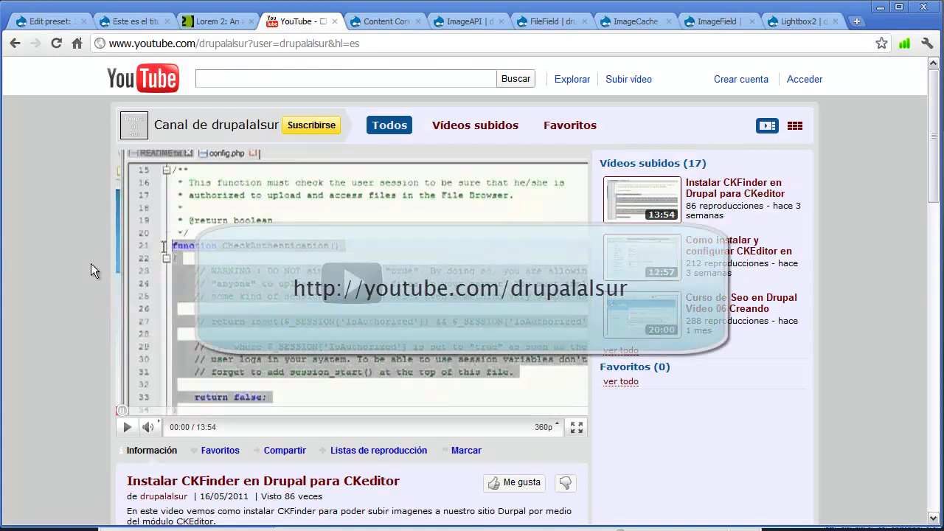